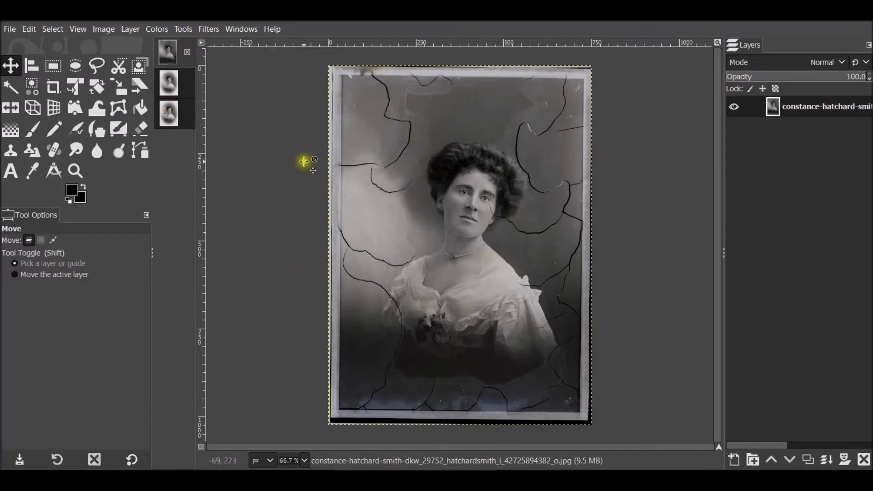
Step: Bring up the restored portrait that contains the skin palette layer and magnify the face and palette to 200%
{"action": "left_click", "coordinate": [171, 87]}
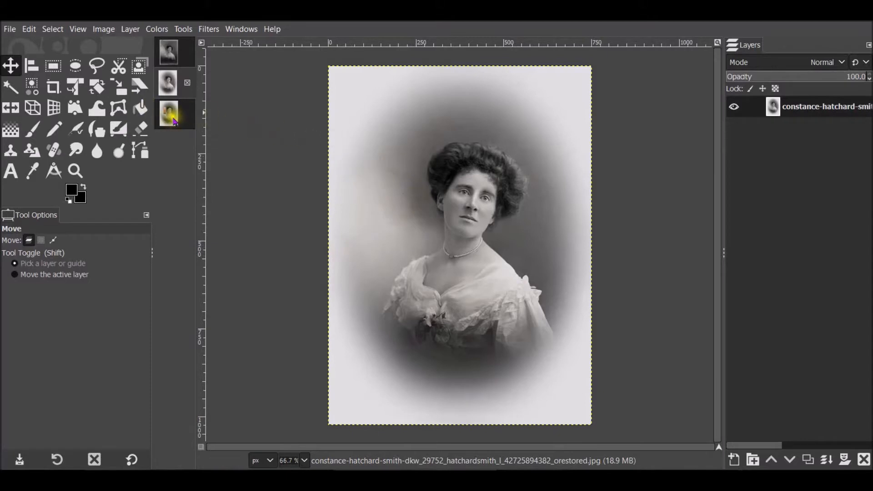
{"action": "left_click_drag", "start_coordinate": [175, 120], "coordinate": [224, 228]}
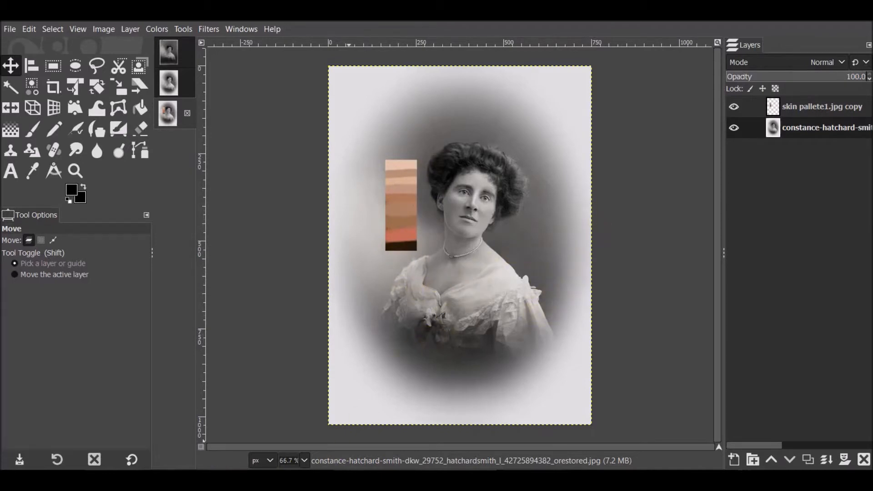
{"action": "left_click", "coordinate": [304, 462]}
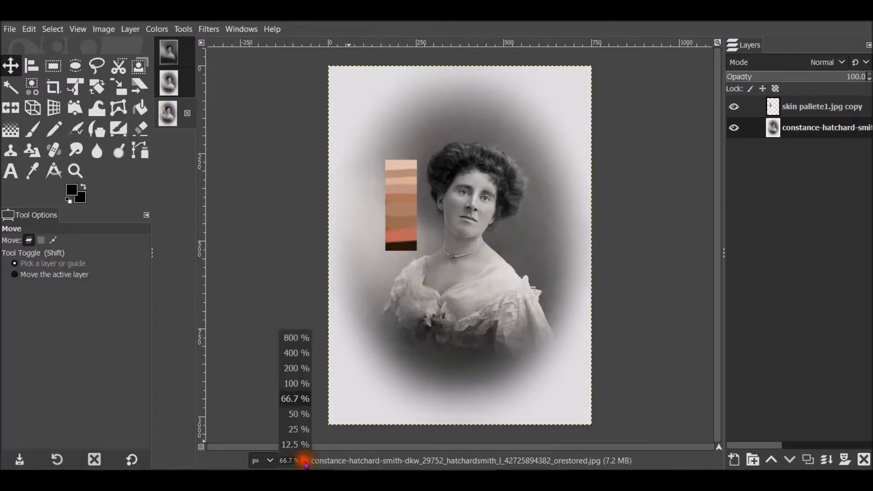
{"action": "left_click", "coordinate": [293, 384]}
{"action": "left_click", "coordinate": [304, 461]}
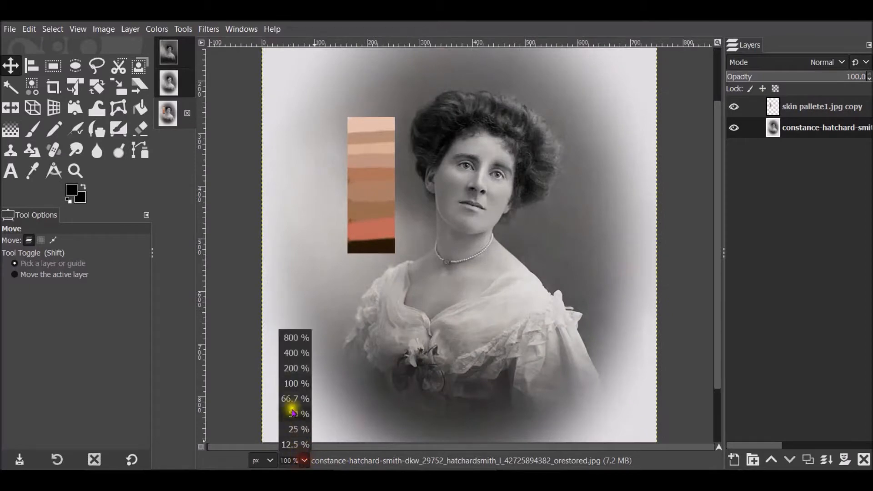
{"action": "left_click", "coordinate": [290, 368]}
{"action": "mouse_move", "coordinate": [715, 250]}
{"action": "left_mouse_down"}
{"action": "mouse_move", "coordinate": [716, 226]}
{"action": "mouse_move", "coordinate": [718, 235]}
{"action": "left_mouse_up"}
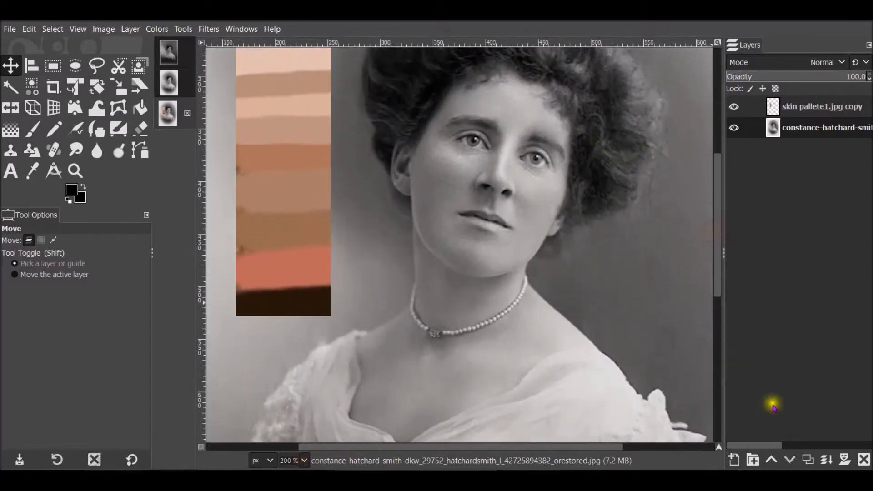
{"action": "left_click_drag", "start_coordinate": [716, 283], "coordinate": [713, 275]}
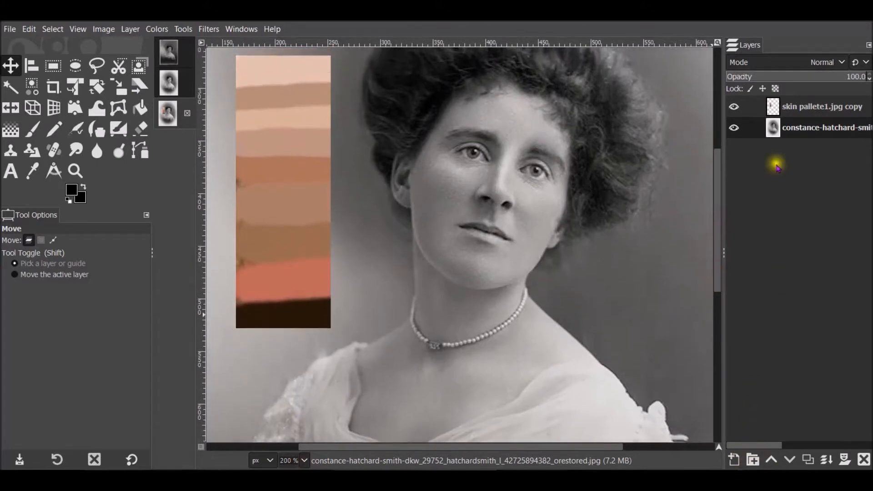
Step: Create a transparent layer named "base skin" above the portrait and set its blend mode to LCh Color
{"action": "left_click", "coordinate": [734, 460]}
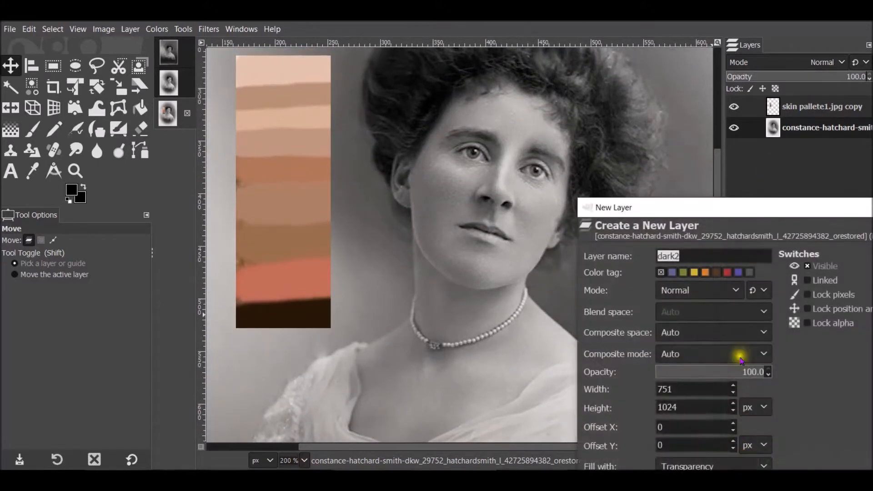
{"action": "left_click_drag", "start_coordinate": [727, 206], "coordinate": [598, 107]}
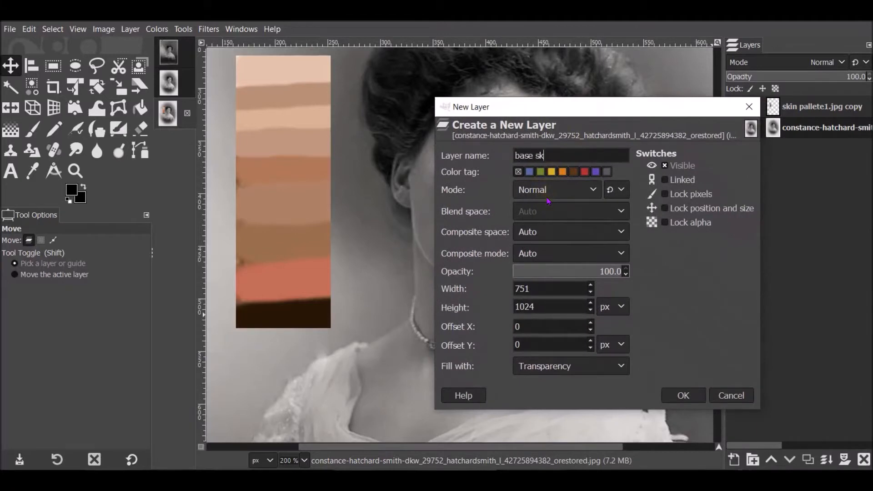
{"action": "left_click", "coordinate": [688, 395]}
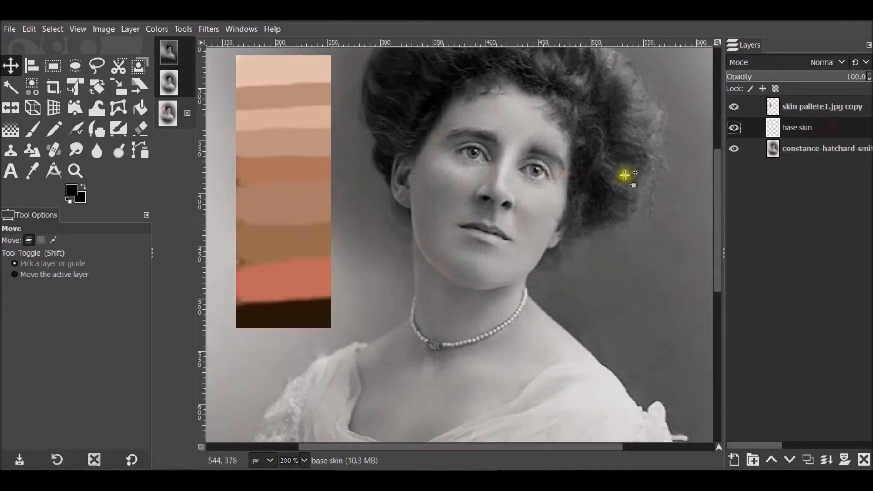
{"action": "left_click", "coordinate": [843, 61]}
{"action": "scroll", "coordinate": [853, 148], "scroll_direction": "down", "scroll_amount": 5}
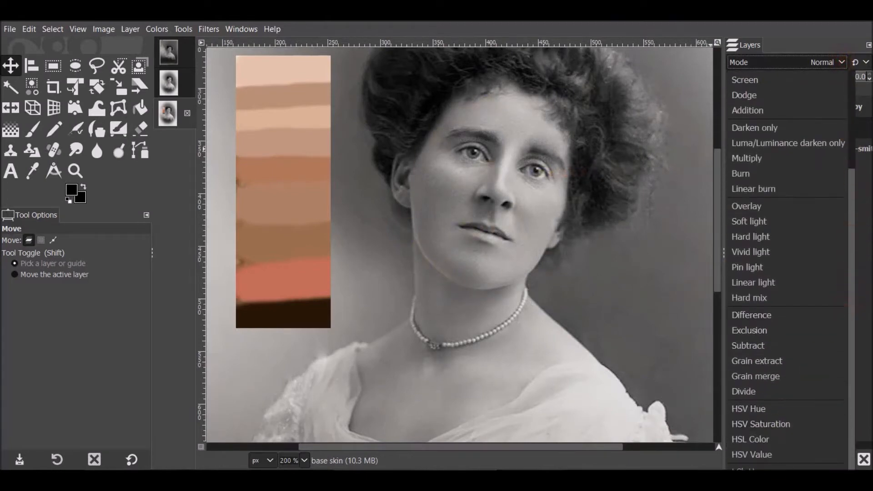
{"action": "left_click", "coordinate": [750, 490]}
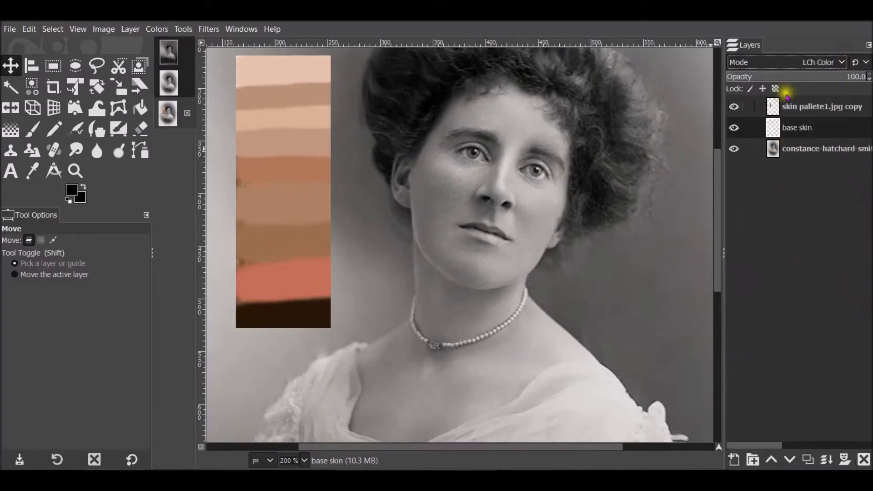
Step: Set the foreground color by sampling the pinkish-beige fourth band of the skin palette
{"action": "left_click", "coordinate": [70, 190]}
{"action": "left_click", "coordinate": [231, 350]}
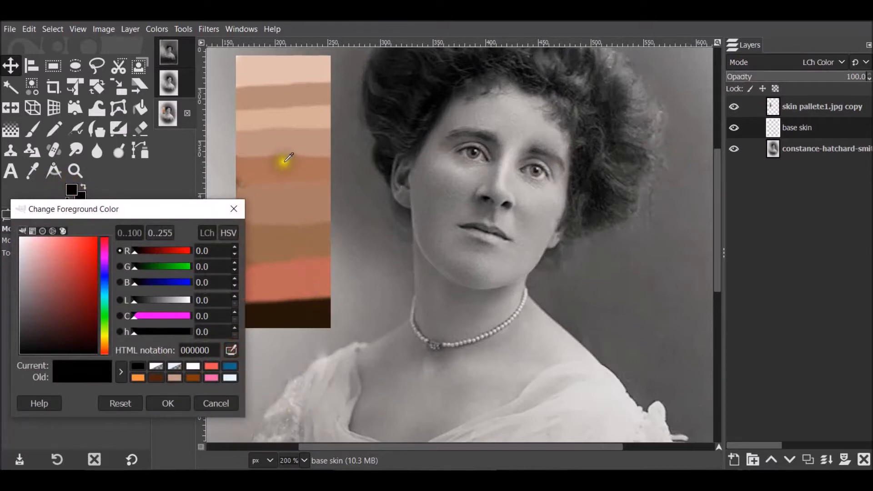
{"action": "left_click", "coordinate": [303, 143]}
{"action": "left_click", "coordinate": [169, 404]}
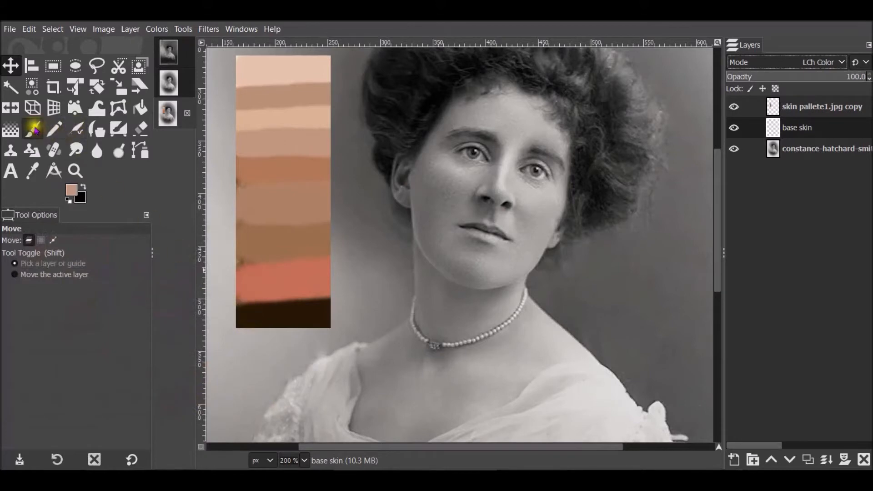
Step: Paint the base skin color over the face with the Paintbrush, using a smaller brush along the forehead hairline
{"action": "left_click", "coordinate": [32, 130]}
{"action": "key", "text": "bracketright"}
{"action": "key", "text": "bracketright"}
{"action": "key", "text": "bracketright"}
{"action": "key", "text": "bracketright"}
{"action": "key", "text": "bracketright"}
{"action": "key", "text": "bracketright"}
{"action": "key", "text": "bracketright"}
{"action": "key", "text": "bracketright"}
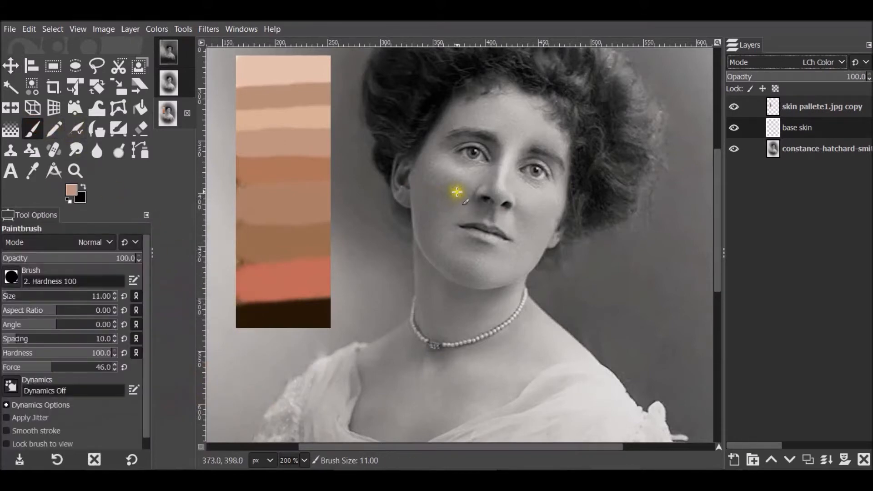
{"action": "mouse_move", "coordinate": [509, 131]}
{"action": "left_mouse_down"}
{"action": "mouse_move", "coordinate": [498, 185]}
{"action": "mouse_move", "coordinate": [513, 142]}
{"action": "mouse_move", "coordinate": [500, 186]}
{"action": "mouse_move", "coordinate": [519, 150]}
{"action": "mouse_move", "coordinate": [522, 163]}
{"action": "mouse_move", "coordinate": [541, 158]}
{"action": "mouse_move", "coordinate": [554, 185]}
{"action": "mouse_move", "coordinate": [563, 158]}
{"action": "mouse_move", "coordinate": [549, 138]}
{"action": "mouse_move", "coordinate": [509, 146]}
{"action": "mouse_move", "coordinate": [489, 202]}
{"action": "mouse_move", "coordinate": [473, 197]}
{"action": "mouse_move", "coordinate": [488, 169]}
{"action": "mouse_move", "coordinate": [457, 159]}
{"action": "mouse_move", "coordinate": [494, 156]}
{"action": "mouse_move", "coordinate": [473, 141]}
{"action": "mouse_move", "coordinate": [450, 149]}
{"action": "mouse_move", "coordinate": [497, 143]}
{"action": "mouse_move", "coordinate": [404, 164]}
{"action": "mouse_move", "coordinate": [542, 188]}
{"action": "mouse_move", "coordinate": [516, 276]}
{"action": "mouse_move", "coordinate": [523, 265]}
{"action": "mouse_move", "coordinate": [446, 336]}
{"action": "mouse_move", "coordinate": [447, 314]}
{"action": "left_mouse_up"}
{"action": "key", "text": "bracketleft"}
{"action": "key", "text": "bracketleft"}
{"action": "key", "text": "bracketleft"}
{"action": "key", "text": "bracketleft"}
{"action": "key", "text": "bracketleft"}
{"action": "key", "text": "bracketleft"}
{"action": "key", "text": "bracketleft"}
{"action": "key", "text": "bracketleft"}
{"action": "key", "text": "bracketleft"}
{"action": "key", "text": "bracketleft"}
{"action": "mouse_move", "coordinate": [538, 113]}
{"action": "left_mouse_down"}
{"action": "mouse_move", "coordinate": [503, 92]}
{"action": "mouse_move", "coordinate": [491, 124]}
{"action": "left_mouse_up"}
Step: Paint the base skin color over the neck, chest and shoulders, enlarging the brush for the wide areas
{"action": "key", "text": "bracketright"}
{"action": "key", "text": "bracketright"}
{"action": "key", "text": "bracketright"}
{"action": "key", "text": "bracketright"}
{"action": "key", "text": "bracketright"}
{"action": "key", "text": "bracketright"}
{"action": "left_click_drag", "start_coordinate": [409, 335], "coordinate": [506, 333]}
{"action": "key", "text": "bracketleft"}
{"action": "key", "text": "bracketleft"}
{"action": "key", "text": "bracketleft"}
{"action": "key", "text": "bracketleft"}
{"action": "key", "text": "bracketright"}
{"action": "key", "text": "bracketright"}
{"action": "key", "text": "bracketright"}
{"action": "key", "text": "bracketright"}
{"action": "key", "text": "bracketright"}
{"action": "key", "text": "bracketright"}
{"action": "key", "text": "bracketright"}
{"action": "key", "text": "bracketright"}
{"action": "key", "text": "bracketright"}
{"action": "key", "text": "bracketright"}
{"action": "key", "text": "bracketright"}
{"action": "key", "text": "bracketright"}
{"action": "key", "text": "bracketright"}
{"action": "key", "text": "bracketright"}
{"action": "key", "text": "bracketright"}
{"action": "left_click_drag", "start_coordinate": [369, 396], "coordinate": [526, 367]}
{"action": "scroll", "coordinate": [526, 367], "scroll_direction": "down", "scroll_amount": 2}
{"action": "left_click_drag", "start_coordinate": [400, 364], "coordinate": [586, 278]}
Step: Erase the skin color that spills over the dress neckline with a small Eraser
{"action": "key", "text": "bracketleft"}
{"action": "key", "text": "bracketleft"}
{"action": "key", "text": "bracketleft"}
{"action": "key", "text": "bracketleft"}
{"action": "key", "text": "bracketleft"}
{"action": "key", "text": "bracketleft"}
{"action": "key", "text": "bracketleft"}
{"action": "key", "text": "bracketleft"}
{"action": "key", "text": "bracketleft"}
{"action": "key", "text": "bracketleft"}
{"action": "key", "text": "bracketleft"}
{"action": "key", "text": "bracketleft"}
{"action": "key", "text": "bracketleft"}
{"action": "key", "text": "bracketleft"}
{"action": "key", "text": "bracketleft"}
{"action": "left_click", "coordinate": [140, 130]}
{"action": "key", "text": "bracketleft"}
{"action": "left_click_drag", "start_coordinate": [389, 371], "coordinate": [416, 395]}
Step: Fill the missed spots along the jaw, hairline and ear edge with a size 1 Paintbrush
{"action": "left_click_drag", "start_coordinate": [717, 240], "coordinate": [712, 188]}
{"action": "left_click", "coordinate": [32, 129]}
{"action": "key", "text": "bracketleft"}
{"action": "left_click", "coordinate": [520, 339]}
{"action": "left_click", "coordinate": [461, 157]}
{"action": "left_click", "coordinate": [535, 331]}
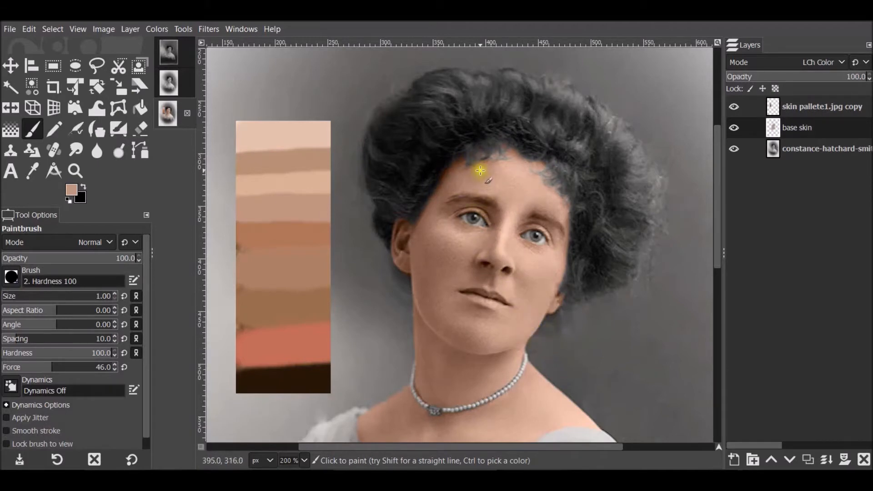
{"action": "left_click", "coordinate": [458, 163]}
{"action": "left_click", "coordinate": [410, 250]}
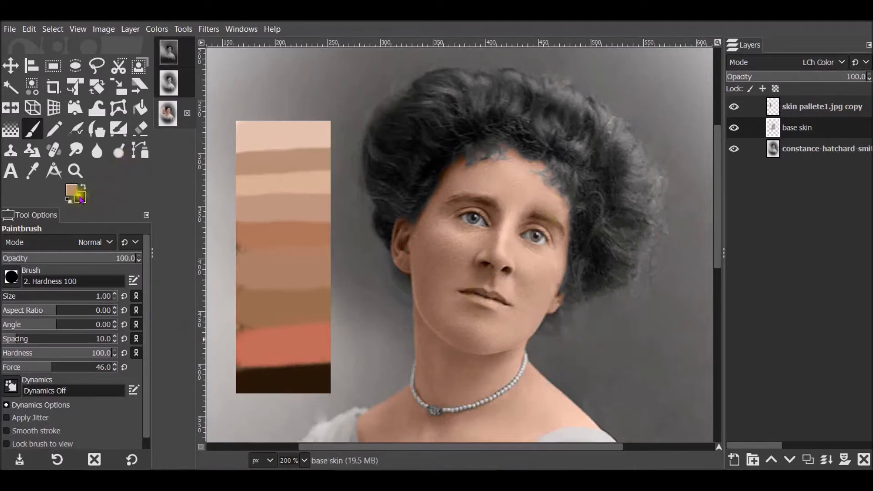
Step: Soften the skin color edges along the forehead hairline and the necklace with a size 6 Smudge brush
{"action": "left_click", "coordinate": [76, 149]}
{"action": "key", "text": "bracketright"}
{"action": "key", "text": "bracketleft"}
{"action": "mouse_move", "coordinate": [555, 184]}
{"action": "left_mouse_down"}
{"action": "mouse_move", "coordinate": [568, 211]}
{"action": "mouse_move", "coordinate": [504, 147]}
{"action": "mouse_move", "coordinate": [503, 160]}
{"action": "mouse_move", "coordinate": [446, 164]}
{"action": "left_mouse_up"}
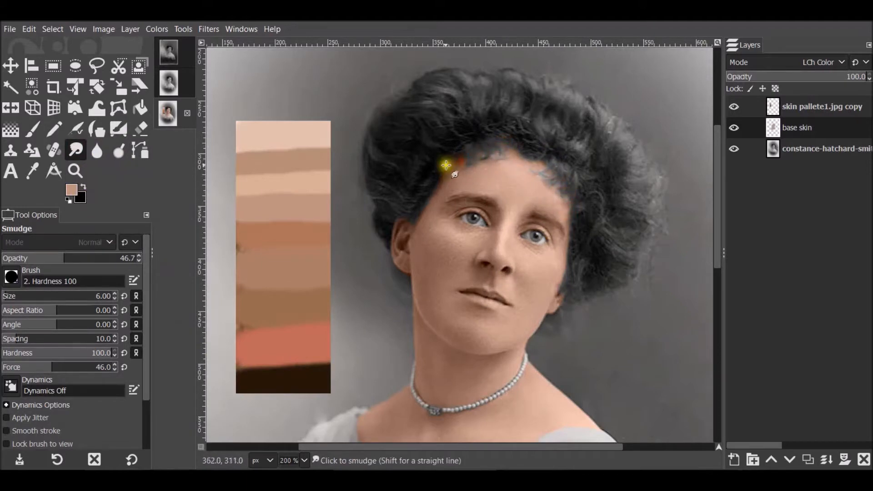
{"action": "left_click_drag", "start_coordinate": [457, 402], "coordinate": [425, 392]}
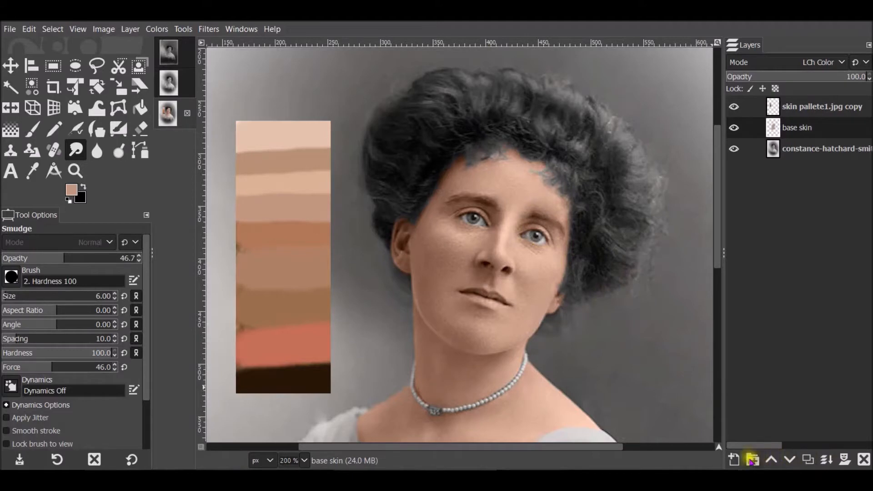
Step: Create a transparent layer named "shadow" above the base skin layer and set its blend mode to Soft light
{"action": "left_click", "coordinate": [734, 460]}
{"action": "left_click_drag", "start_coordinate": [767, 207], "coordinate": [635, 126]}
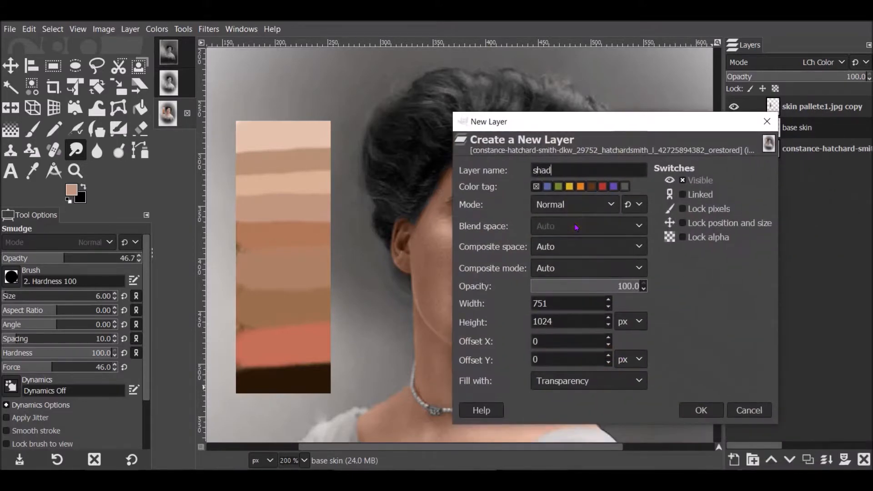
{"action": "left_click", "coordinate": [701, 414]}
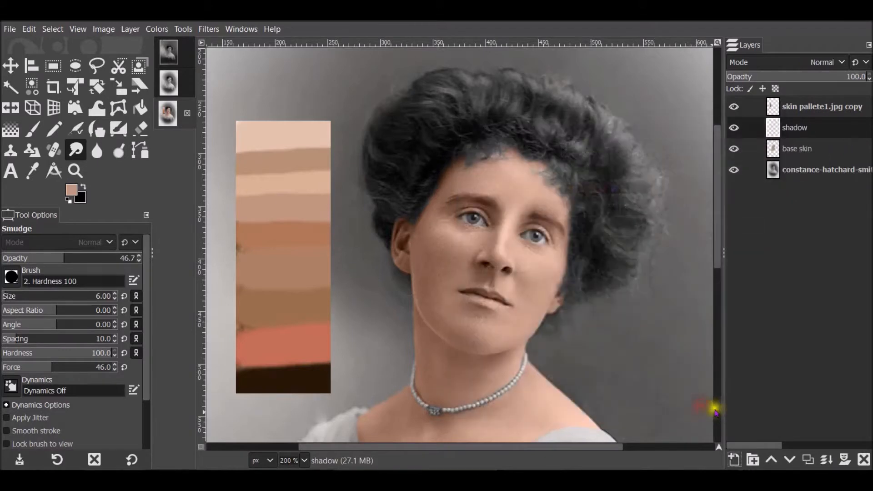
{"action": "left_click", "coordinate": [841, 62]}
{"action": "scroll", "coordinate": [791, 204], "scroll_direction": "down", "scroll_amount": 2}
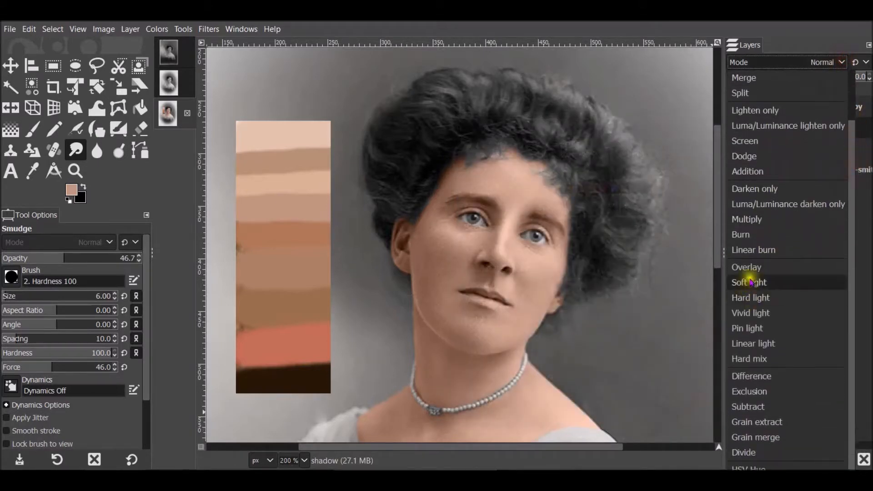
{"action": "left_click", "coordinate": [753, 282]}
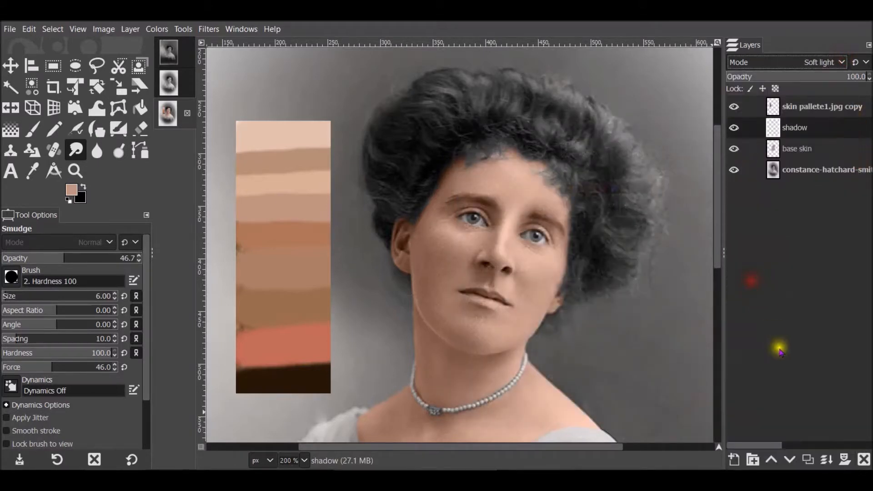
Step: Set the foreground color to the very dark brown 100601
{"action": "left_click", "coordinate": [72, 190]}
{"action": "left_click_drag", "start_coordinate": [93, 350], "coordinate": [96, 351]}
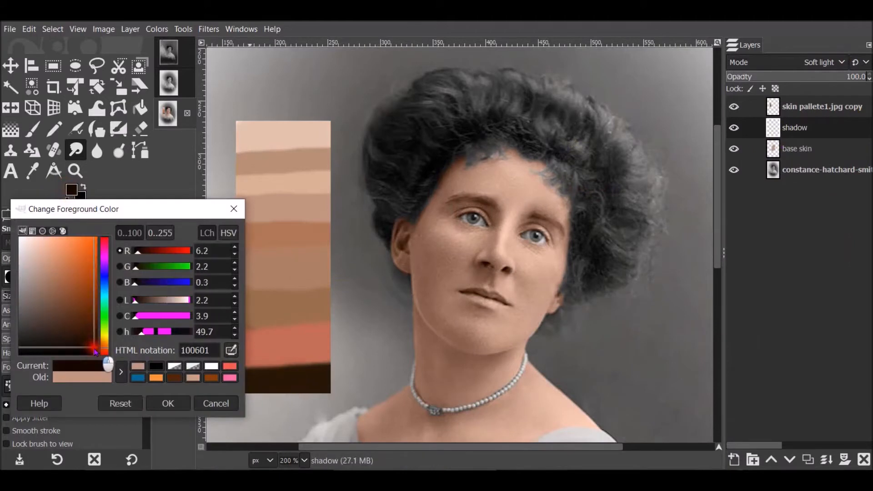
{"action": "left_click", "coordinate": [169, 403]}
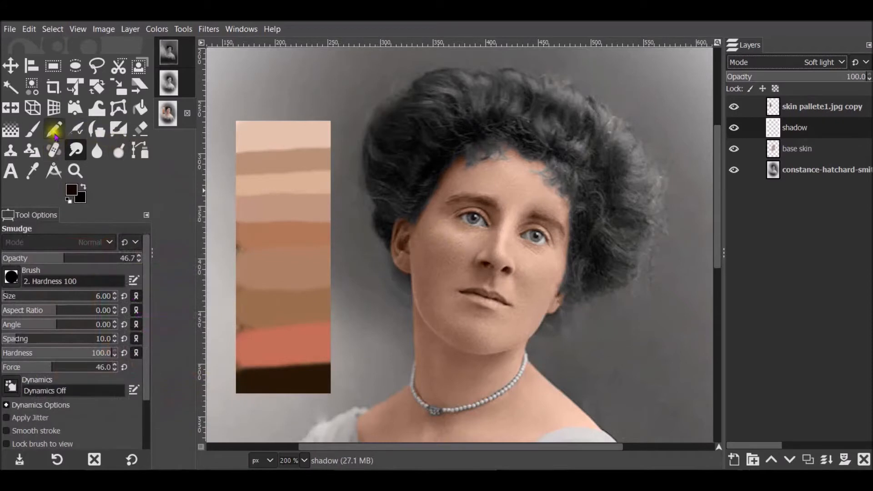
Step: Paint shadow strokes around the eye sockets, the sides of the nose and under the nose with a size 7 Paintbrush
{"action": "left_click", "coordinate": [32, 130]}
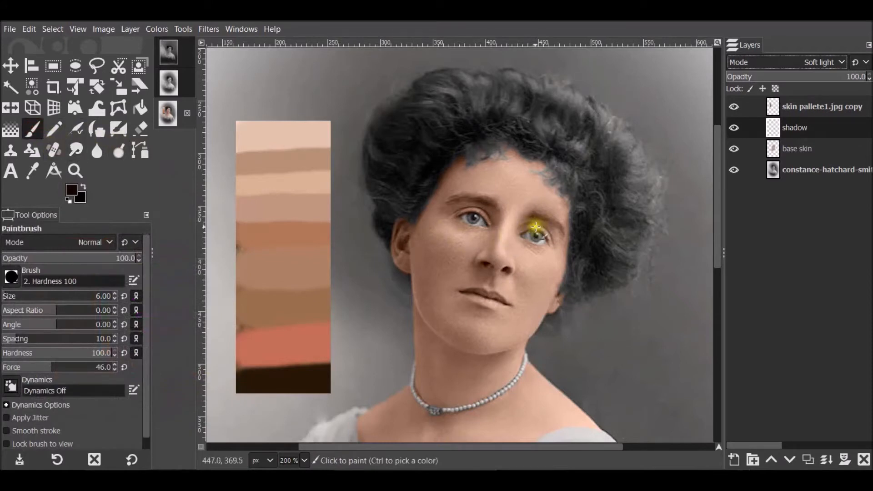
{"action": "key", "text": "bracketright"}
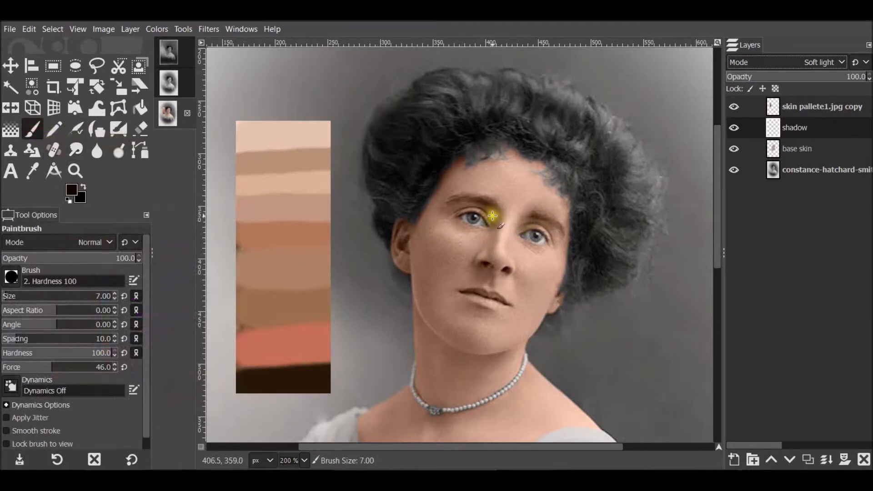
{"action": "mouse_move", "coordinate": [490, 211]}
{"action": "left_mouse_down"}
{"action": "mouse_move", "coordinate": [490, 249]}
{"action": "mouse_move", "coordinate": [492, 216]}
{"action": "mouse_move", "coordinate": [451, 212]}
{"action": "left_mouse_up"}
{"action": "left_click_drag", "start_coordinate": [513, 254], "coordinate": [558, 246]}
{"action": "left_click", "coordinate": [506, 270]}
{"action": "mouse_move", "coordinate": [494, 283]}
{"action": "left_mouse_down"}
{"action": "mouse_move", "coordinate": [484, 264]}
{"action": "mouse_move", "coordinate": [488, 271]}
{"action": "left_mouse_up"}
Step: Paint size 4 shadow strokes under the lower lip, along the hairline and jaw, under the chin and around the eyes and brows
{"action": "key", "text": "bracketleft"}
{"action": "key", "text": "bracketleft"}
{"action": "key", "text": "bracketleft"}
{"action": "left_click_drag", "start_coordinate": [479, 307], "coordinate": [490, 311]}
{"action": "left_click_drag", "start_coordinate": [413, 229], "coordinate": [461, 162]}
{"action": "left_click_drag", "start_coordinate": [514, 337], "coordinate": [545, 311]}
{"action": "left_click_drag", "start_coordinate": [417, 272], "coordinate": [445, 330]}
{"action": "mouse_move", "coordinate": [460, 373]}
{"action": "left_mouse_down"}
{"action": "mouse_move", "coordinate": [450, 352]}
{"action": "mouse_move", "coordinate": [512, 353]}
{"action": "left_mouse_up"}
{"action": "mouse_move", "coordinate": [535, 229]}
{"action": "left_mouse_down"}
{"action": "mouse_move", "coordinate": [551, 243]}
{"action": "mouse_move", "coordinate": [545, 231]}
{"action": "mouse_move", "coordinate": [480, 214]}
{"action": "mouse_move", "coordinate": [449, 216]}
{"action": "mouse_move", "coordinate": [533, 218]}
{"action": "mouse_move", "coordinate": [562, 233]}
{"action": "left_mouse_up"}
{"action": "left_click_drag", "start_coordinate": [491, 205], "coordinate": [459, 206]}
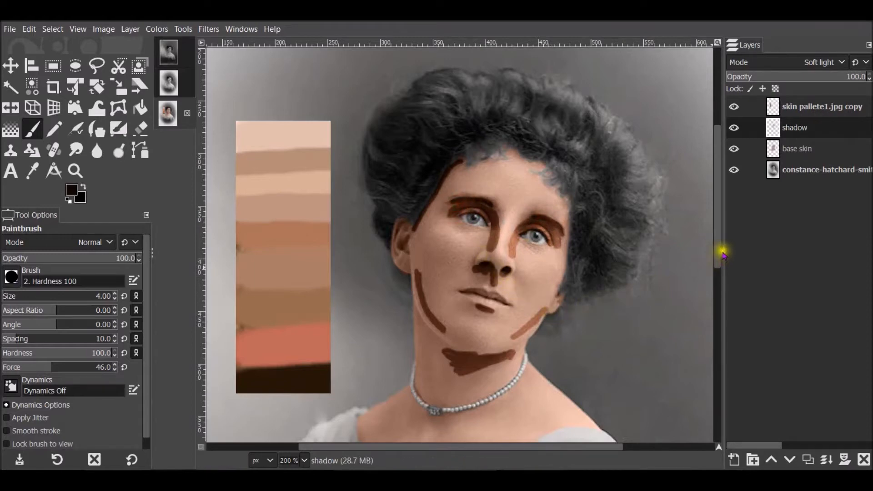
Step: Lower the shadow layer's opacity to 34.5 and blend the nose and eye shadows with a size 12 Smudge brush
{"action": "left_click_drag", "start_coordinate": [828, 76], "coordinate": [784, 76]}
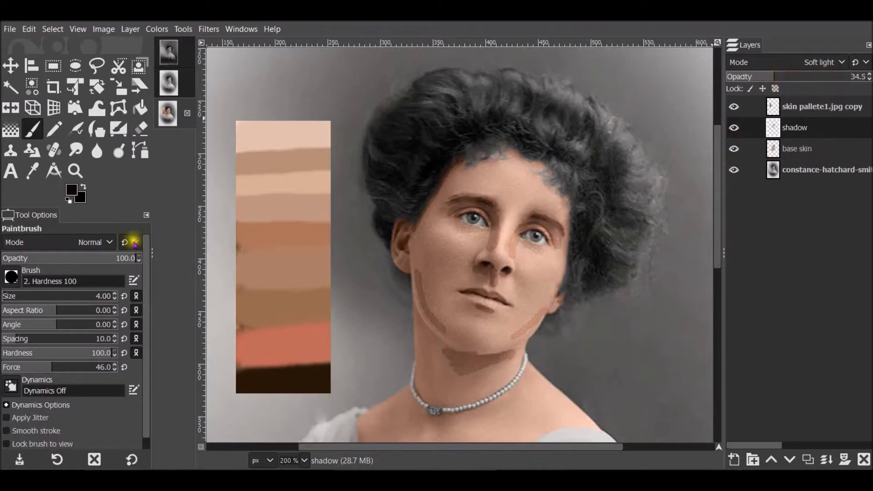
{"action": "left_click", "coordinate": [76, 150]}
{"action": "left_click", "coordinate": [489, 245]}
{"action": "key", "text": "bracketright"}
{"action": "key", "text": "bracketright"}
{"action": "key", "text": "bracketright"}
{"action": "key", "text": "bracketright"}
{"action": "key", "text": "bracketright"}
{"action": "key", "text": "bracketright"}
{"action": "key", "text": "bracketright"}
{"action": "key", "text": "bracketright"}
{"action": "mouse_move", "coordinate": [488, 247]}
{"action": "left_mouse_down"}
{"action": "mouse_move", "coordinate": [498, 242]}
{"action": "mouse_move", "coordinate": [490, 236]}
{"action": "mouse_move", "coordinate": [499, 205]}
{"action": "mouse_move", "coordinate": [452, 200]}
{"action": "left_mouse_up"}
{"action": "left_click_drag", "start_coordinate": [514, 230], "coordinate": [551, 238]}
Step: Smudge the shadow strokes along the jaw, under the chin and at the edges of the forehead and cheek
{"action": "mouse_move", "coordinate": [520, 339]}
{"action": "left_mouse_down"}
{"action": "mouse_move", "coordinate": [453, 366]}
{"action": "mouse_move", "coordinate": [476, 372]}
{"action": "mouse_move", "coordinate": [431, 326]}
{"action": "mouse_move", "coordinate": [504, 274]}
{"action": "mouse_move", "coordinate": [470, 304]}
{"action": "mouse_move", "coordinate": [421, 286]}
{"action": "mouse_move", "coordinate": [527, 330]}
{"action": "mouse_move", "coordinate": [458, 170]}
{"action": "mouse_move", "coordinate": [417, 224]}
{"action": "mouse_move", "coordinate": [400, 234]}
{"action": "left_mouse_up"}
{"action": "left_click_drag", "start_coordinate": [549, 306], "coordinate": [518, 342]}
{"action": "mouse_move", "coordinate": [497, 191]}
{"action": "left_mouse_down"}
{"action": "mouse_move", "coordinate": [501, 152]}
{"action": "mouse_move", "coordinate": [473, 152]}
{"action": "mouse_move", "coordinate": [486, 178]}
{"action": "left_mouse_up"}
{"action": "left_click_drag", "start_coordinate": [560, 246], "coordinate": [554, 280]}
Step: Lower the base skin layer's opacity to about 82 and toggle the shadow layer's visibility to compare its effect
{"action": "left_click", "coordinate": [823, 147]}
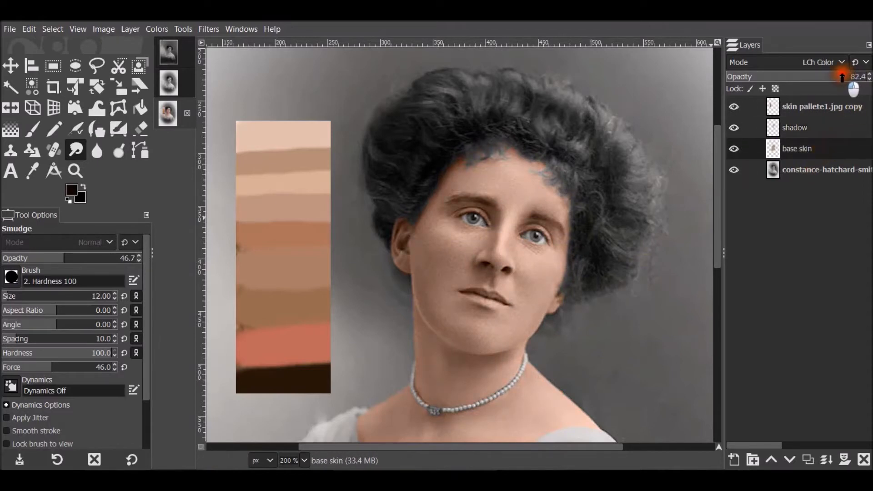
{"action": "left_click", "coordinate": [814, 129]}
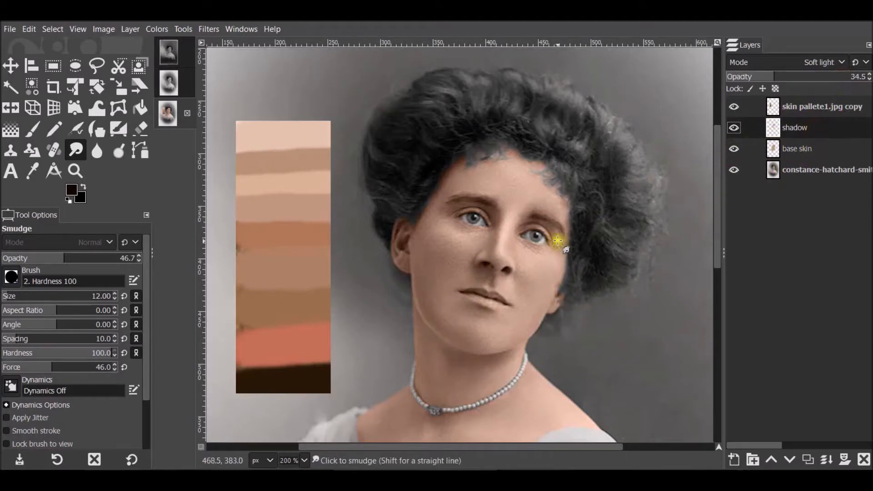
{"action": "left_click", "coordinate": [735, 129]}
{"action": "left_click", "coordinate": [734, 128]}
{"action": "left_click", "coordinate": [734, 129]}
{"action": "left_click", "coordinate": [735, 129]}
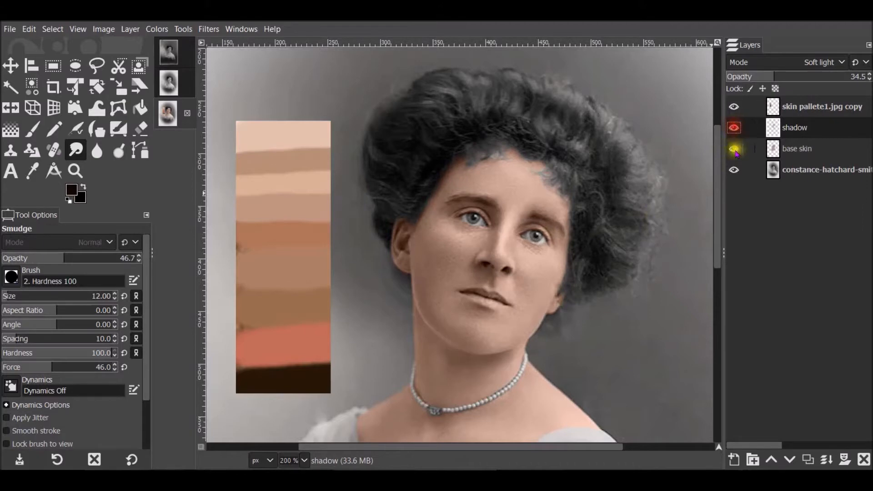
Step: Create a transparent layer named "light" above the shadow layer
{"action": "left_click", "coordinate": [735, 460]}
{"action": "left_click_drag", "start_coordinate": [723, 210], "coordinate": [601, 111]}
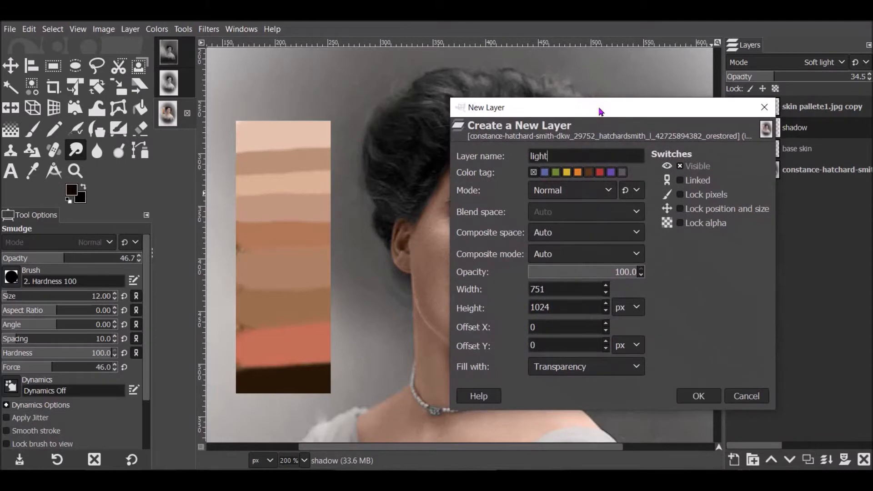
{"action": "left_click", "coordinate": [699, 395]}
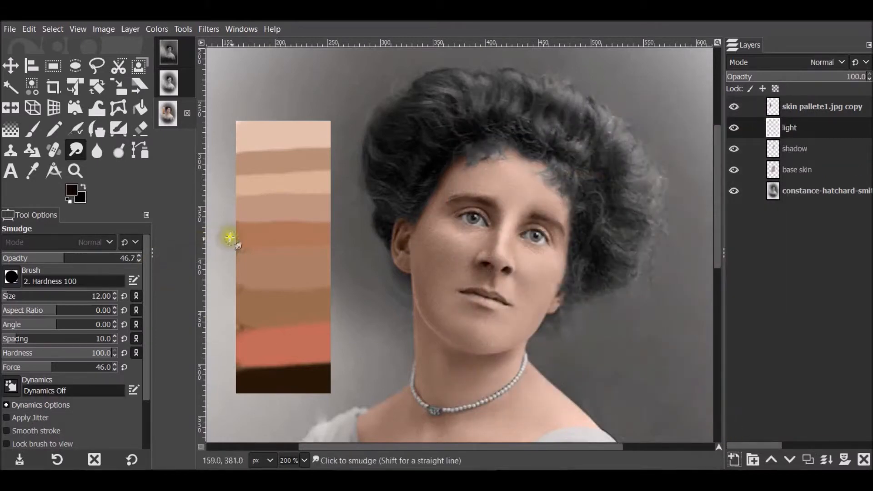
Step: Sample the lightest palette swatch (e0c1ac) as the foreground colour for the Paintbrush and set the light layer to Soft light
{"action": "left_click", "coordinate": [71, 191]}
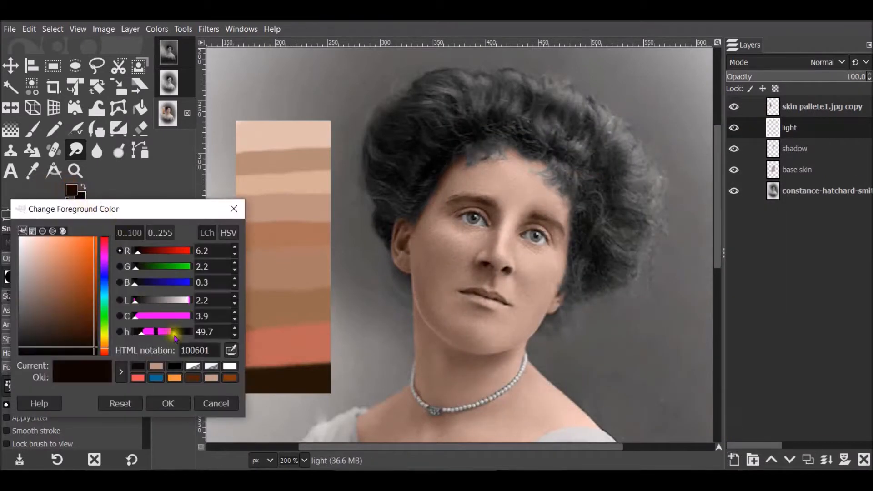
{"action": "left_click", "coordinate": [286, 133]}
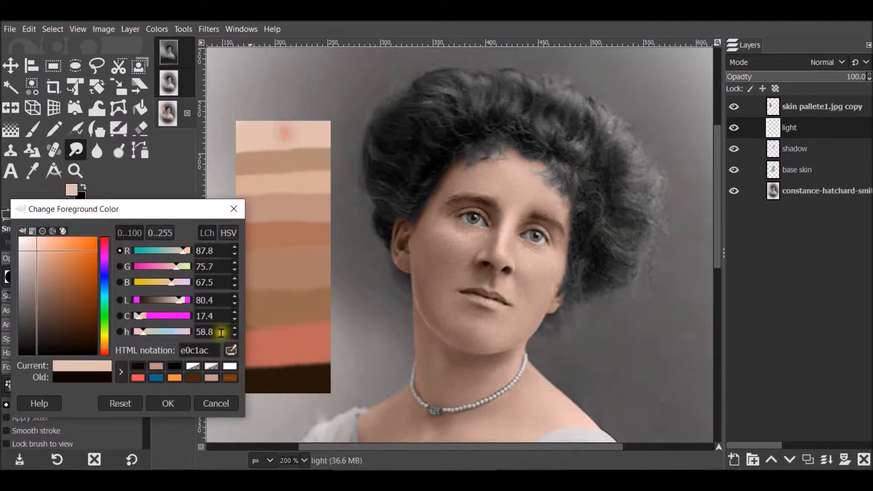
{"action": "left_click", "coordinate": [167, 404]}
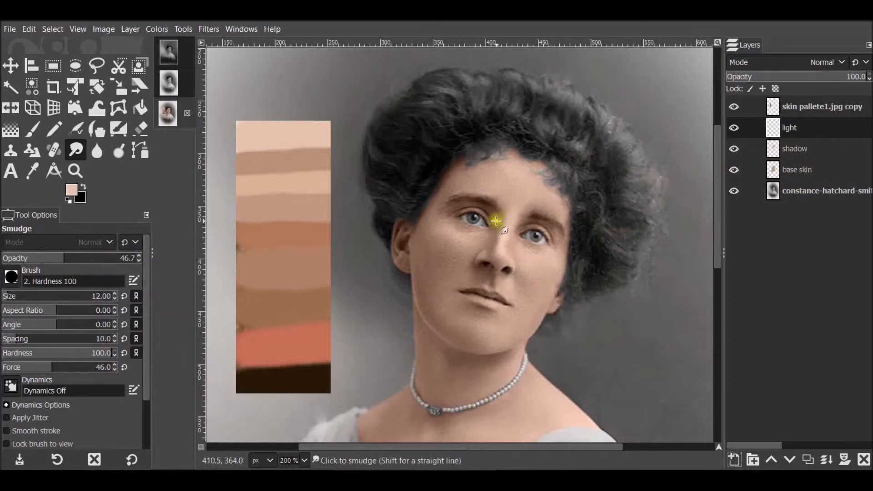
{"action": "left_click", "coordinate": [32, 129]}
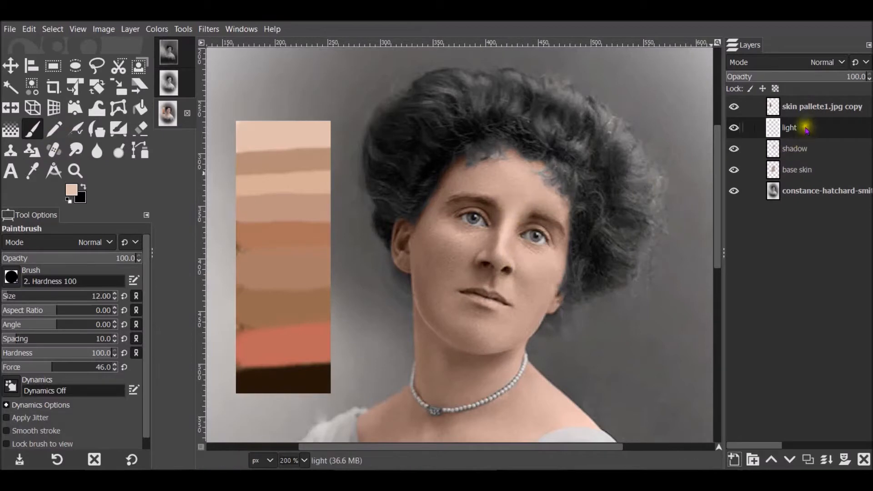
{"action": "left_click", "coordinate": [840, 62]}
{"action": "left_click", "coordinate": [781, 344]}
Step: Paint highlights on the forehead, nose bridge, brow areas, chin and lower cheeks, reducing the brush to size 6 for the smaller areas
{"action": "key", "text": "bracketleft"}
{"action": "key", "text": "bracketleft"}
{"action": "mouse_move", "coordinate": [515, 203]}
{"action": "left_mouse_down"}
{"action": "mouse_move", "coordinate": [499, 256]}
{"action": "mouse_move", "coordinate": [514, 209]}
{"action": "mouse_move", "coordinate": [510, 190]}
{"action": "mouse_move", "coordinate": [519, 205]}
{"action": "mouse_move", "coordinate": [522, 189]}
{"action": "mouse_move", "coordinate": [531, 196]}
{"action": "left_mouse_up"}
{"action": "key", "text": "bracketleft"}
{"action": "key", "text": "bracketleft"}
{"action": "key", "text": "bracketleft"}
{"action": "key", "text": "bracketleft"}
{"action": "left_click_drag", "start_coordinate": [549, 223], "coordinate": [557, 236]}
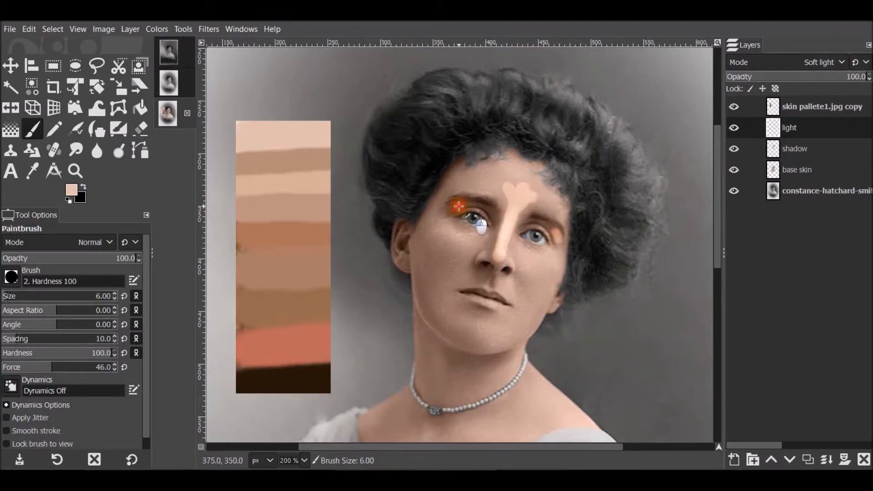
{"action": "mouse_move", "coordinate": [468, 323]}
{"action": "left_mouse_down"}
{"action": "mouse_move", "coordinate": [488, 325]}
{"action": "mouse_move", "coordinate": [542, 304]}
{"action": "left_mouse_up"}
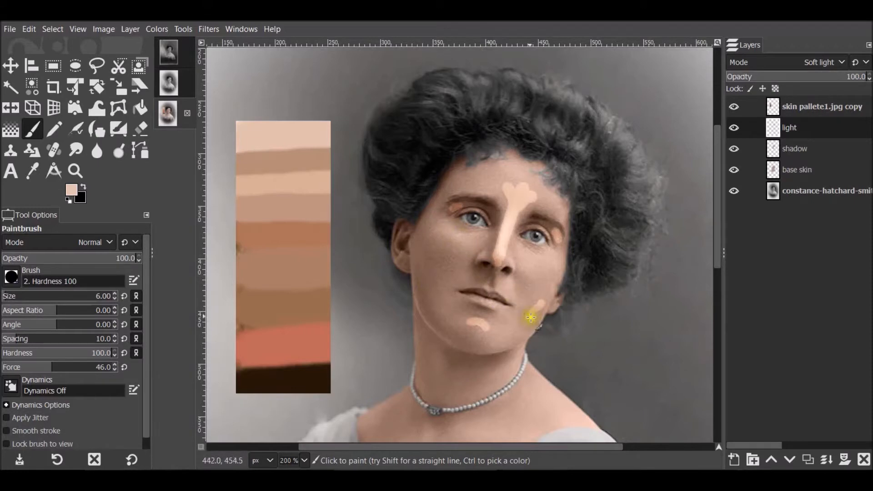
{"action": "left_click_drag", "start_coordinate": [434, 273], "coordinate": [439, 288]}
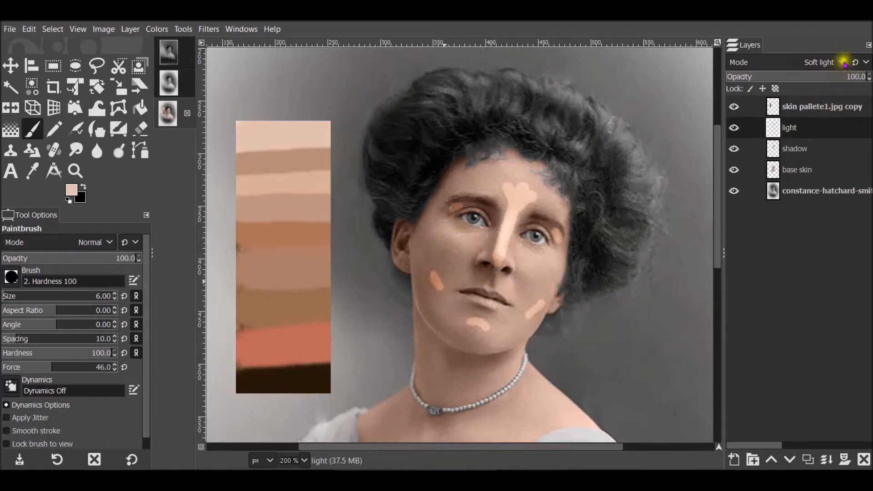
Step: Lower the light layer's opacity to 39.7 and smudge the highlight along the forehead and nose bridge
{"action": "left_click_drag", "start_coordinate": [828, 78], "coordinate": [795, 84]}
{"action": "key", "text": "s"}
{"action": "mouse_move", "coordinate": [525, 204]}
{"action": "left_mouse_down"}
{"action": "mouse_move", "coordinate": [527, 185]}
{"action": "mouse_move", "coordinate": [520, 219]}
{"action": "mouse_move", "coordinate": [492, 265]}
{"action": "left_mouse_up"}
Step: Blend the highlights on the jaw, chin, cheeks, brow and forehead with a size 11 Smudge brush
{"action": "key", "text": "bracketright"}
{"action": "key", "text": "bracketright"}
{"action": "key", "text": "bracketright"}
{"action": "key", "text": "bracketright"}
{"action": "key", "text": "bracketright"}
{"action": "left_click_drag", "start_coordinate": [536, 307], "coordinate": [531, 318]}
{"action": "left_click_drag", "start_coordinate": [480, 323], "coordinate": [473, 329]}
{"action": "mouse_move", "coordinate": [439, 291]}
{"action": "left_mouse_down"}
{"action": "mouse_move", "coordinate": [427, 266]}
{"action": "mouse_move", "coordinate": [434, 297]}
{"action": "left_mouse_up"}
{"action": "left_click_drag", "start_coordinate": [449, 210], "coordinate": [450, 208]}
{"action": "left_click_drag", "start_coordinate": [548, 196], "coordinate": [539, 180]}
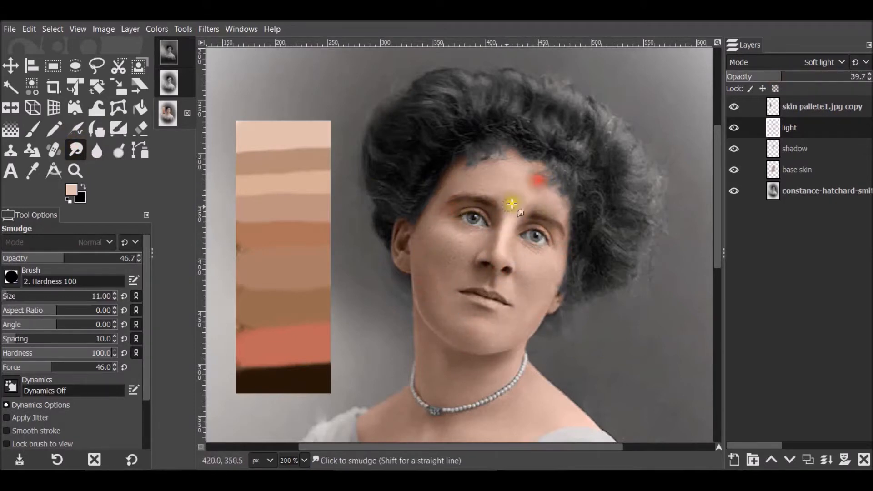
{"action": "left_click_drag", "start_coordinate": [436, 273], "coordinate": [429, 279]}
{"action": "mouse_move", "coordinate": [548, 304]}
{"action": "left_mouse_down"}
{"action": "mouse_move", "coordinate": [541, 299]}
{"action": "mouse_move", "coordinate": [554, 283]}
{"action": "mouse_move", "coordinate": [545, 295]}
{"action": "left_mouse_up"}
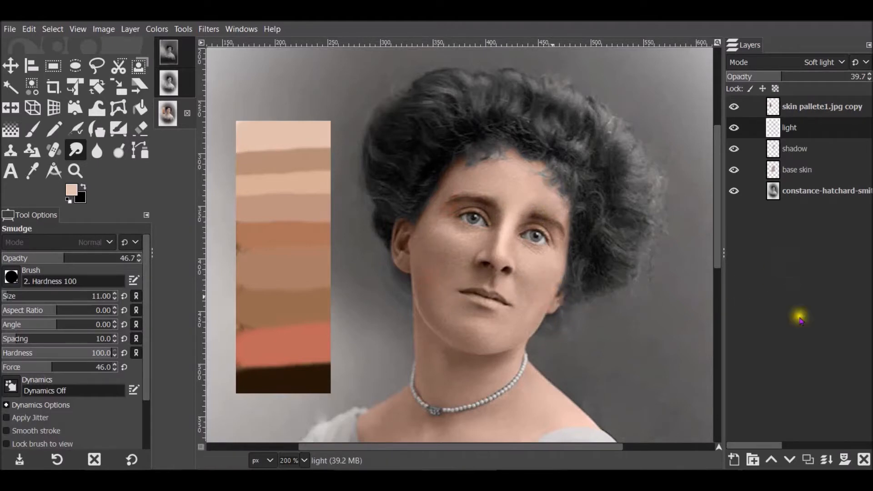
Step: Create a transparent layer named "blue" above the light layer
{"action": "left_click", "coordinate": [734, 460]}
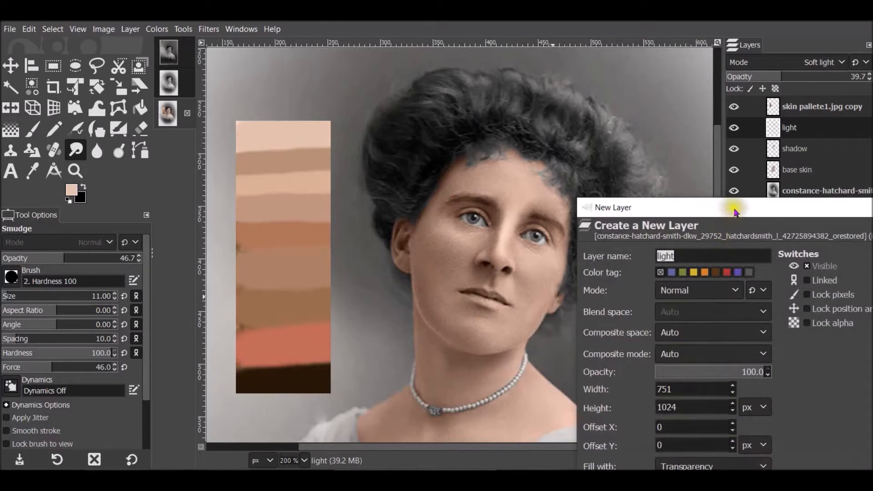
{"action": "left_click_drag", "start_coordinate": [733, 204], "coordinate": [666, 96]}
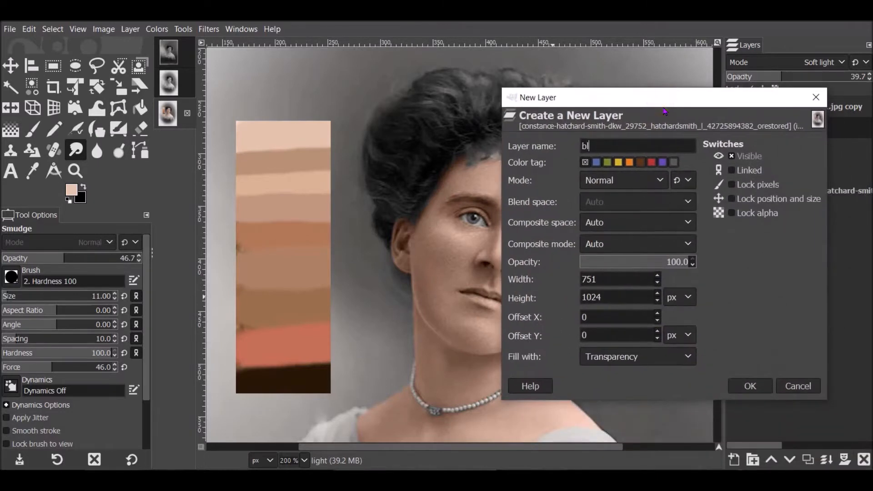
{"action": "type", "text": "blue"}
{"action": "left_click", "coordinate": [751, 388]}
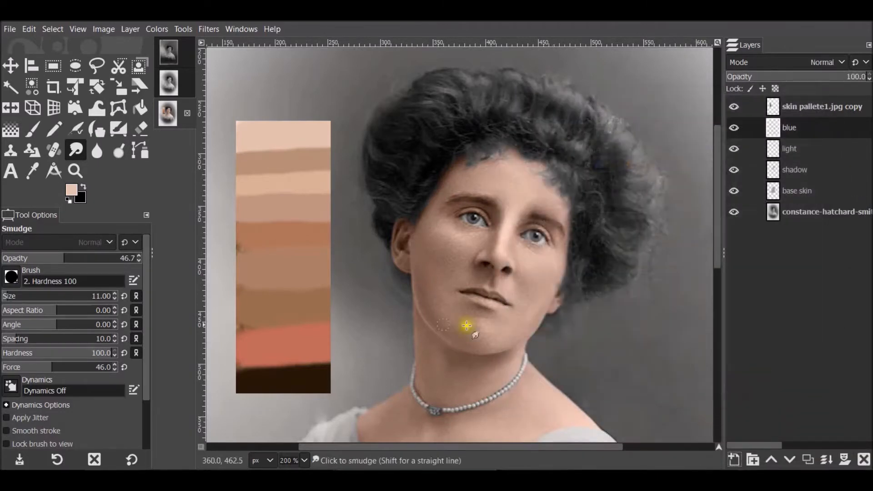
Step: Choose pale blue 9dbdc2 as the foreground colour for the Paintbrush and set the blue layer to Soft light
{"action": "left_click", "coordinate": [71, 190]}
{"action": "left_click", "coordinate": [105, 293]}
{"action": "left_click_drag", "start_coordinate": [31, 258], "coordinate": [33, 265]}
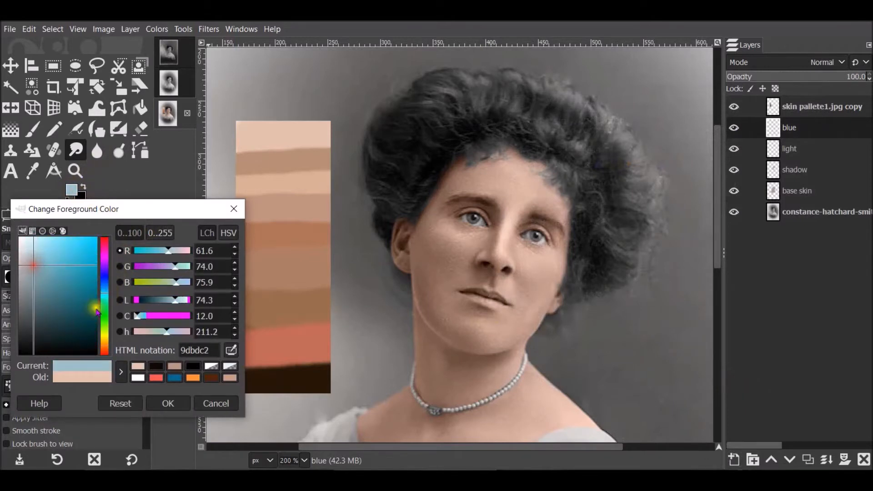
{"action": "left_click", "coordinate": [168, 404]}
{"action": "left_click", "coordinate": [33, 132]}
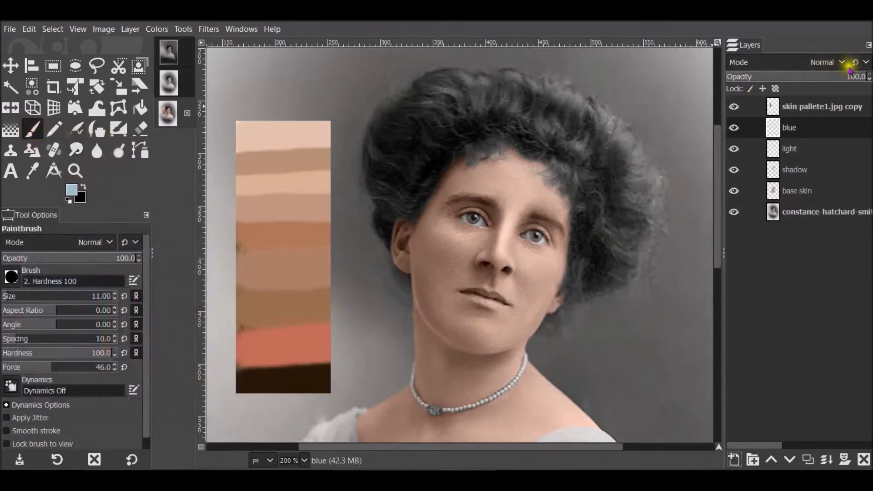
{"action": "left_click", "coordinate": [843, 64]}
{"action": "left_click", "coordinate": [770, 344]}
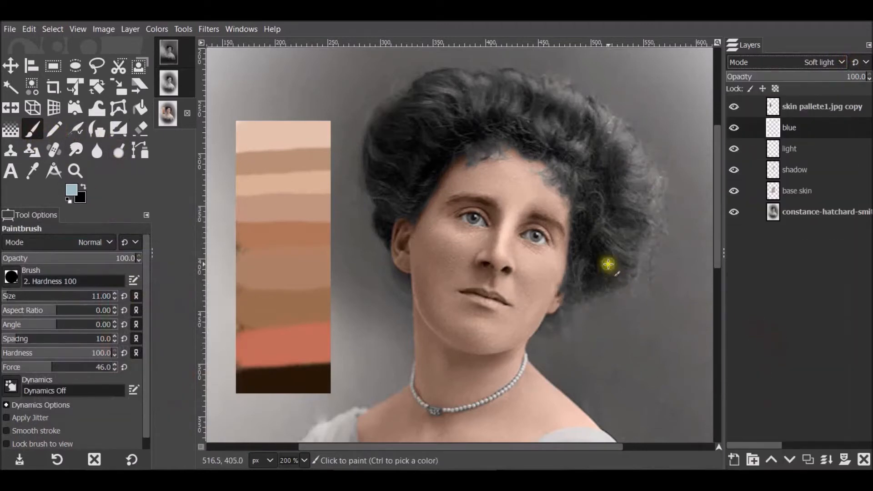
Step: Paint pale blue under both eyes, and over the eyes themselves with a size 1 brush
{"action": "key", "text": "bracketleft"}
{"action": "key", "text": "bracketleft"}
{"action": "left_click_drag", "start_coordinate": [522, 246], "coordinate": [537, 252]}
{"action": "left_click_drag", "start_coordinate": [457, 231], "coordinate": [472, 237]}
{"action": "key", "text": "bracketleft"}
{"action": "key", "text": "bracketleft"}
{"action": "key", "text": "bracketleft"}
{"action": "left_click_drag", "start_coordinate": [528, 237], "coordinate": [544, 238]}
{"action": "left_click_drag", "start_coordinate": [481, 221], "coordinate": [465, 219]}
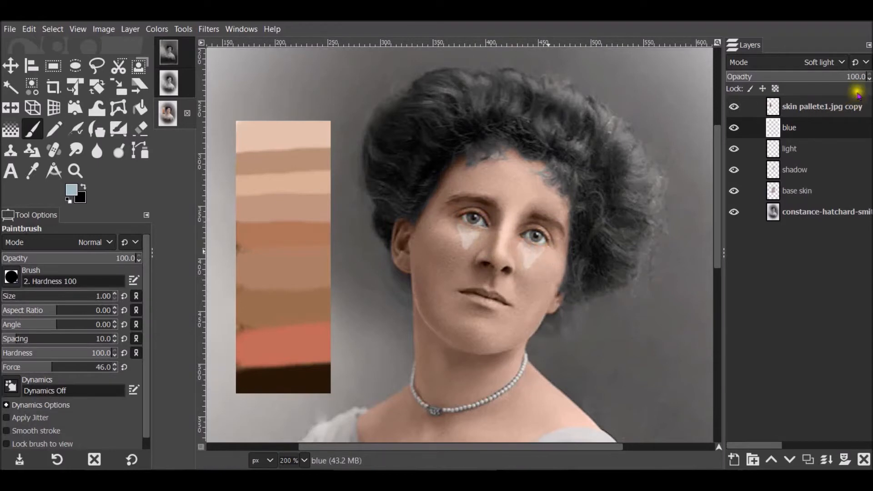
Step: Lower the blue layer's opacity to 39.3 and blend the under-eye strokes with a size 15 Smudge brush
{"action": "left_click_drag", "start_coordinate": [817, 77], "coordinate": [782, 79]}
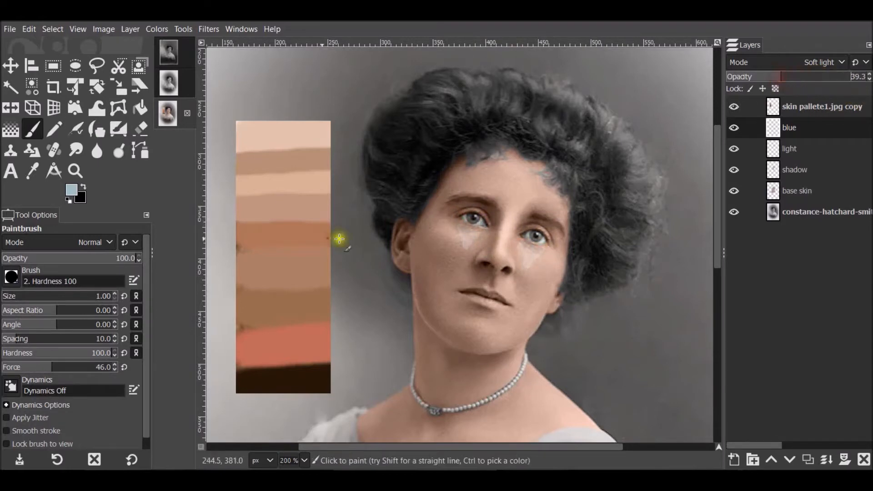
{"action": "key", "text": "s"}
{"action": "key", "text": "bracketright"}
{"action": "key", "text": "bracketright"}
{"action": "key", "text": "bracketright"}
{"action": "key", "text": "bracketright"}
{"action": "key", "text": "bracketright"}
{"action": "key", "text": "bracketright"}
{"action": "key", "text": "bracketright"}
{"action": "key", "text": "bracketright"}
{"action": "key", "text": "bracketright"}
{"action": "key", "text": "bracketright"}
{"action": "key", "text": "bracketright"}
{"action": "key", "text": "bracketright"}
{"action": "key", "text": "bracketright"}
{"action": "key", "text": "bracketright"}
{"action": "mouse_move", "coordinate": [533, 263]}
{"action": "left_mouse_down"}
{"action": "mouse_move", "coordinate": [518, 246]}
{"action": "mouse_move", "coordinate": [476, 235]}
{"action": "mouse_move", "coordinate": [486, 228]}
{"action": "mouse_move", "coordinate": [549, 247]}
{"action": "left_mouse_up"}
{"action": "mouse_move", "coordinate": [482, 237]}
{"action": "left_mouse_down"}
{"action": "mouse_move", "coordinate": [466, 241]}
{"action": "mouse_move", "coordinate": [449, 226]}
{"action": "left_mouse_up"}
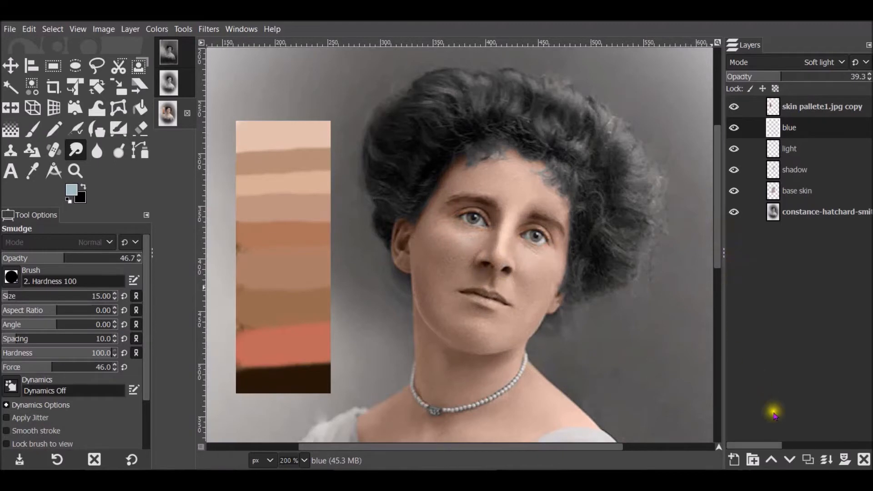
Step: Create a transparent layer named "rose" above the blue layer
{"action": "left_click", "coordinate": [734, 459]}
{"action": "left_click_drag", "start_coordinate": [770, 209], "coordinate": [604, 116]}
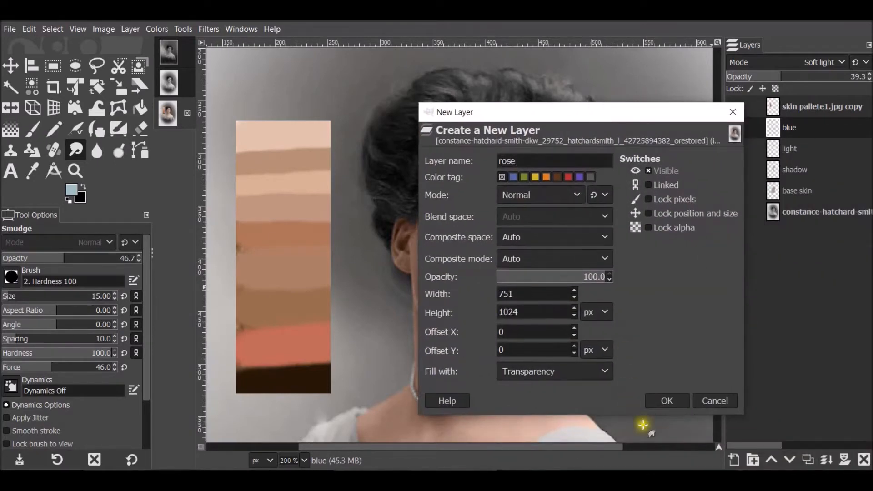
{"action": "left_click", "coordinate": [668, 401]}
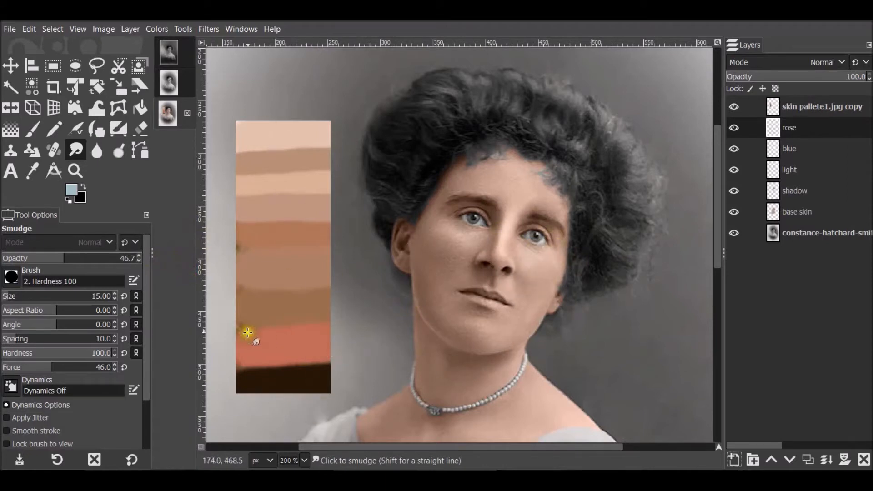
Step: Sample the coral palette swatch (bd6756) as the foreground colour and switch to the Paintbrush
{"action": "left_click", "coordinate": [76, 189]}
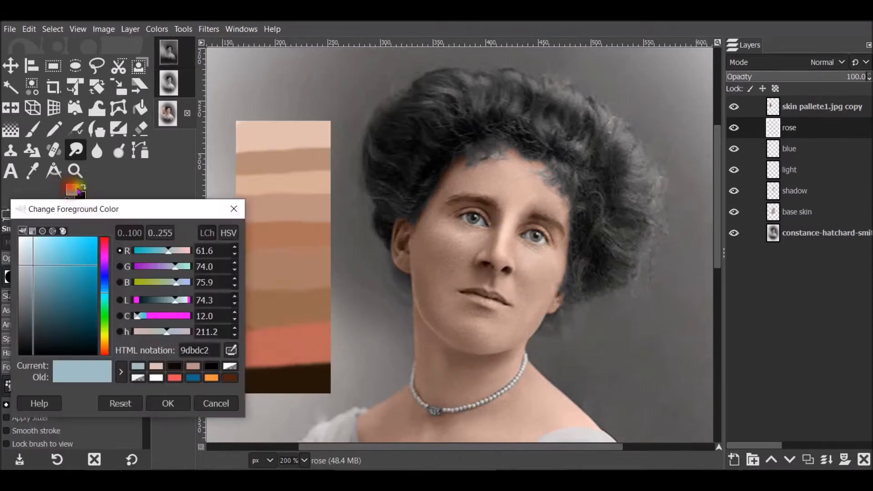
{"action": "left_click", "coordinate": [290, 329]}
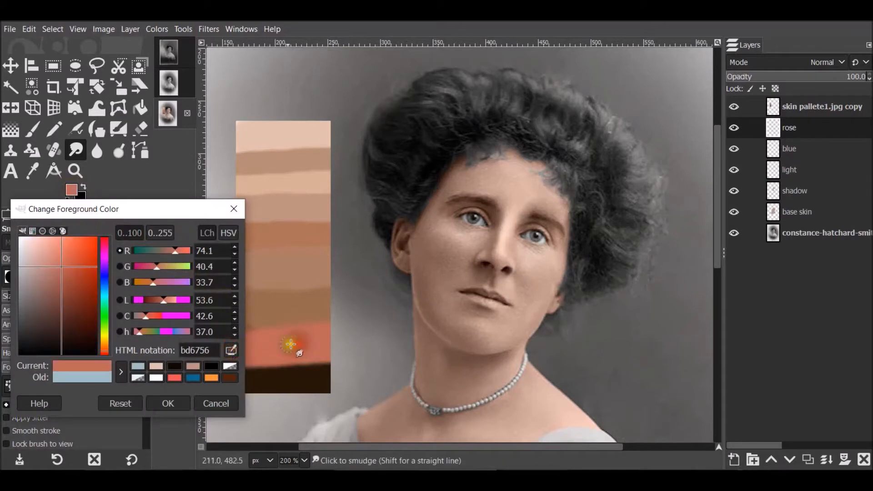
{"action": "left_click", "coordinate": [168, 403]}
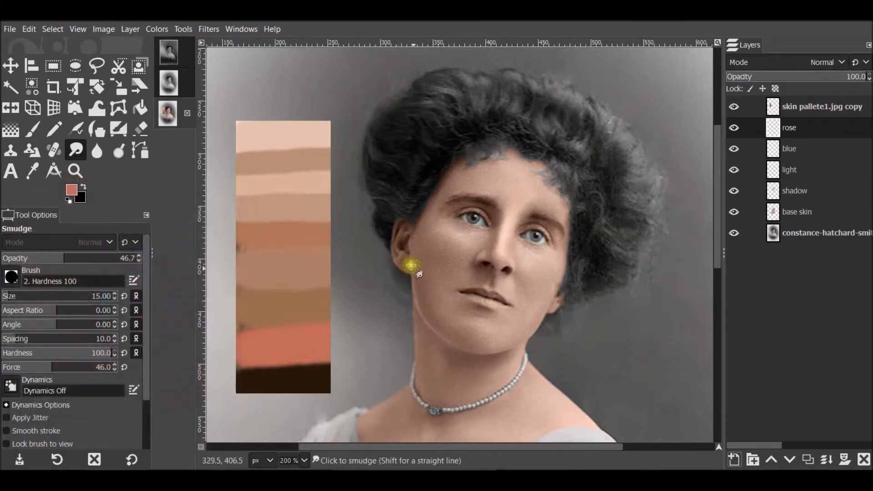
{"action": "left_click", "coordinate": [32, 130]}
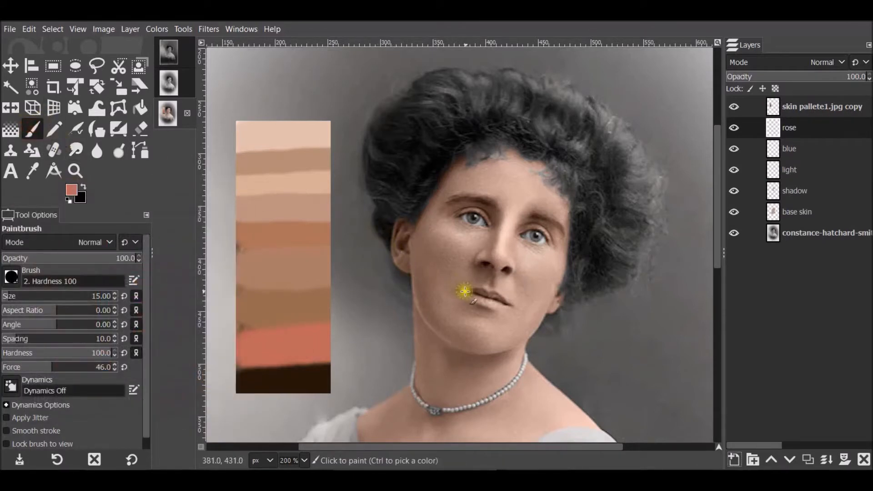
Step: Set the rose layer to Soft light and paint the lips coral with a size 6 brush
{"action": "left_click_drag", "start_coordinate": [485, 295], "coordinate": [487, 296]}
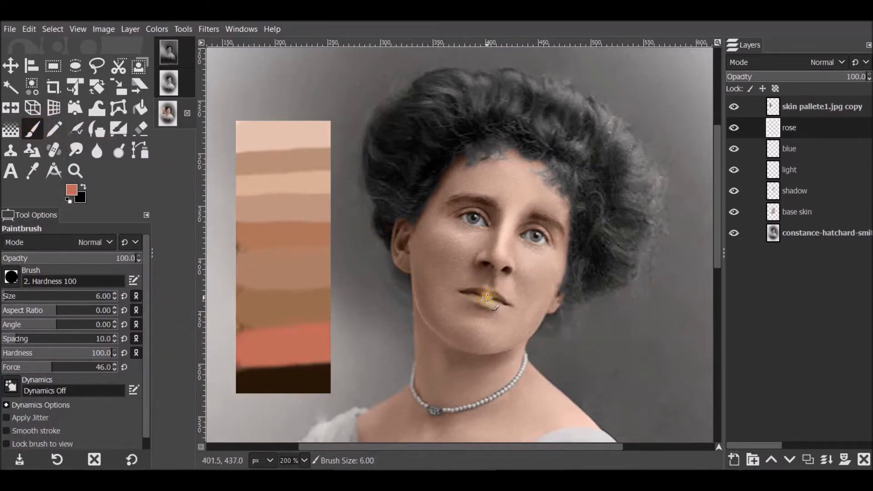
{"action": "left_click", "coordinate": [841, 62]}
{"action": "left_click", "coordinate": [754, 341]}
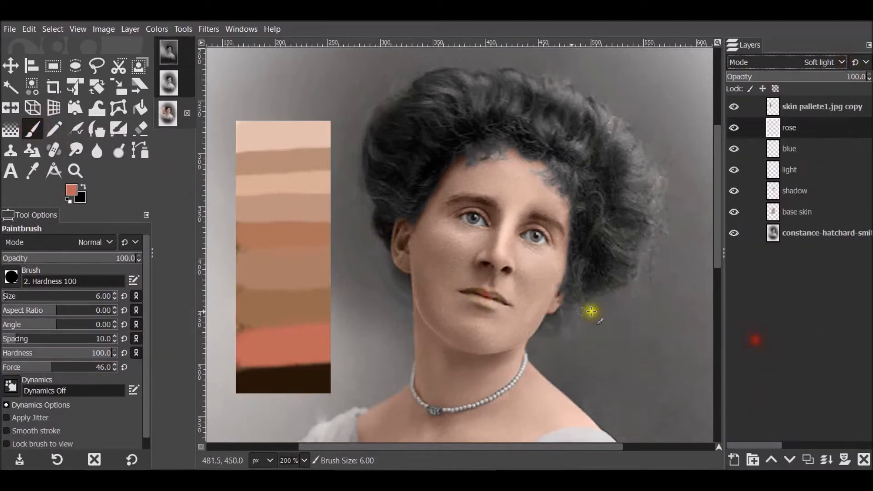
{"action": "mouse_move", "coordinate": [486, 296]}
{"action": "left_mouse_down"}
{"action": "mouse_move", "coordinate": [465, 293]}
{"action": "mouse_move", "coordinate": [509, 304]}
{"action": "mouse_move", "coordinate": [468, 291]}
{"action": "left_mouse_up"}
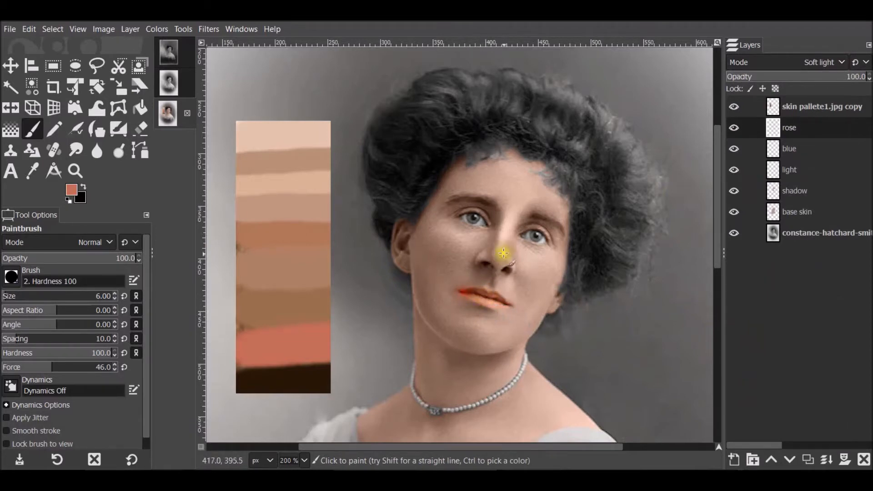
Step: Shift the foreground colour to a pinker rose and repaint the lips with a size 7 brush
{"action": "key", "text": "bracketright"}
{"action": "key", "text": "bracketright"}
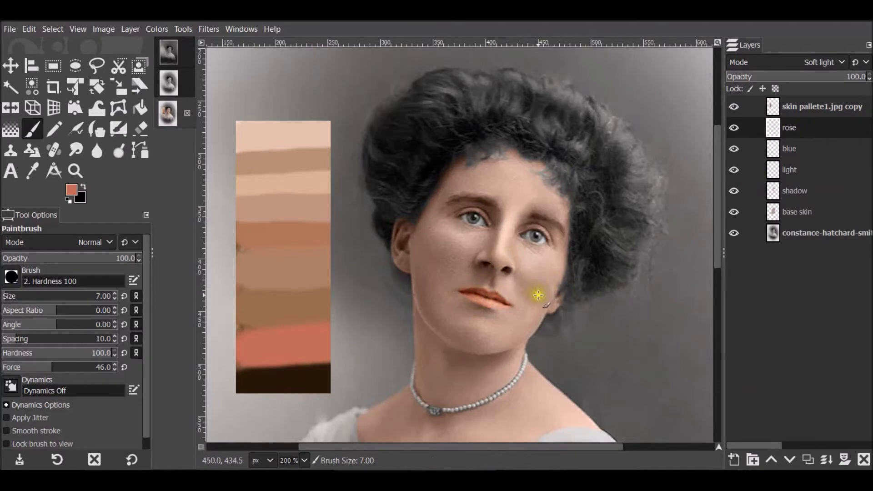
{"action": "left_click", "coordinate": [72, 191]}
{"action": "left_click_drag", "start_coordinate": [104, 251], "coordinate": [63, 263]}
{"action": "left_click", "coordinate": [169, 403]}
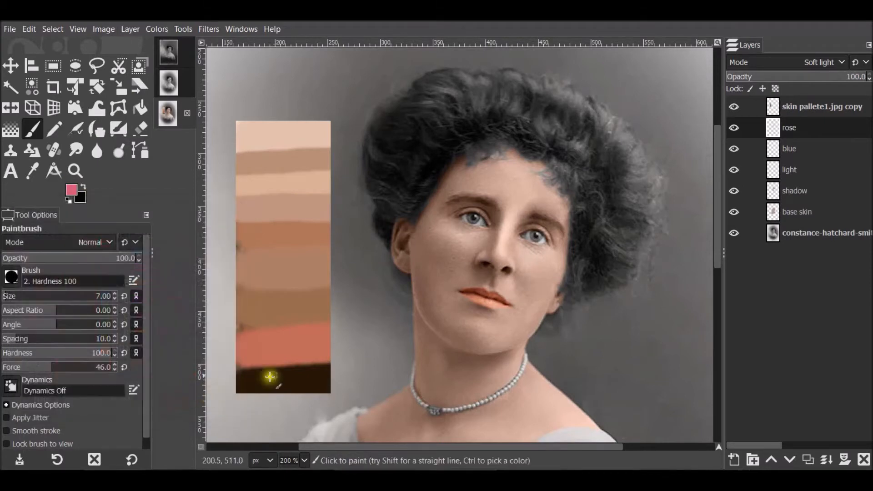
{"action": "mouse_move", "coordinate": [509, 308]}
{"action": "left_mouse_down"}
{"action": "mouse_move", "coordinate": [507, 306]}
{"action": "mouse_move", "coordinate": [464, 292]}
{"action": "mouse_move", "coordinate": [490, 300]}
{"action": "left_mouse_up"}
Step: Paint round patches of rose blush on both cheeks and tint the visible ear
{"action": "key", "text": "bracketright"}
{"action": "key", "text": "bracketright"}
{"action": "key", "text": "bracketright"}
{"action": "key", "text": "bracketright"}
{"action": "key", "text": "bracketright"}
{"action": "mouse_move", "coordinate": [541, 279]}
{"action": "left_mouse_down"}
{"action": "mouse_move", "coordinate": [526, 282]}
{"action": "mouse_move", "coordinate": [532, 275]}
{"action": "left_mouse_up"}
{"action": "key", "text": "bracketleft"}
{"action": "key", "text": "bracketleft"}
{"action": "key", "text": "bracketleft"}
{"action": "mouse_move", "coordinate": [447, 248]}
{"action": "left_mouse_down"}
{"action": "mouse_move", "coordinate": [441, 234]}
{"action": "mouse_move", "coordinate": [450, 255]}
{"action": "left_mouse_up"}
{"action": "left_click_drag", "start_coordinate": [402, 224], "coordinate": [396, 255]}
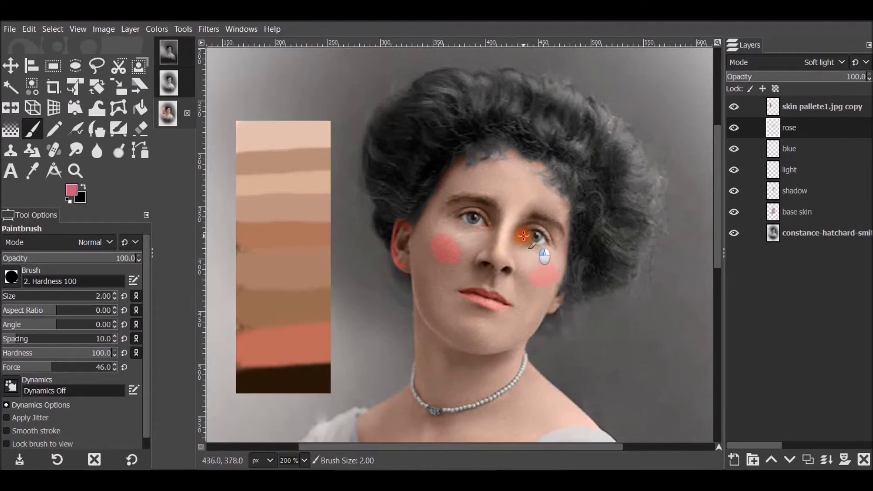
Step: Lower the rose layer's opacity to 52.4 and begin smudging the blush patch on the cheek nearer the ear
{"action": "left_click", "coordinate": [800, 78]}
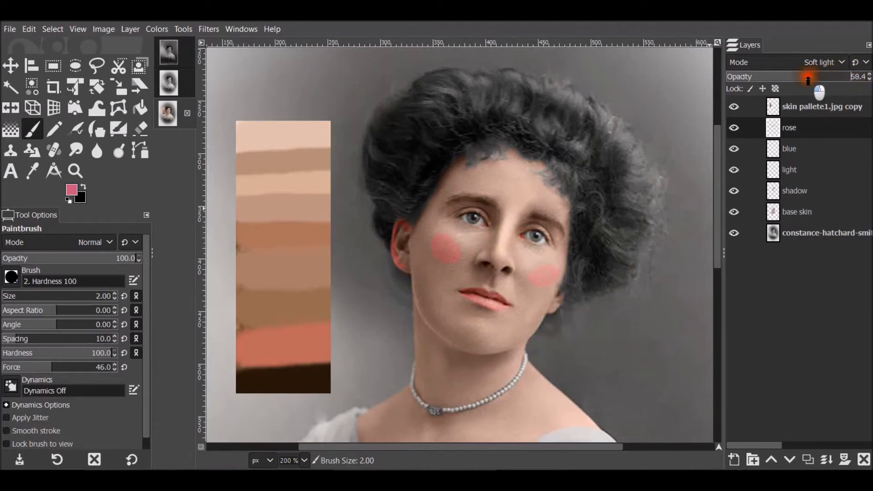
{"action": "left_click", "coordinate": [75, 150]}
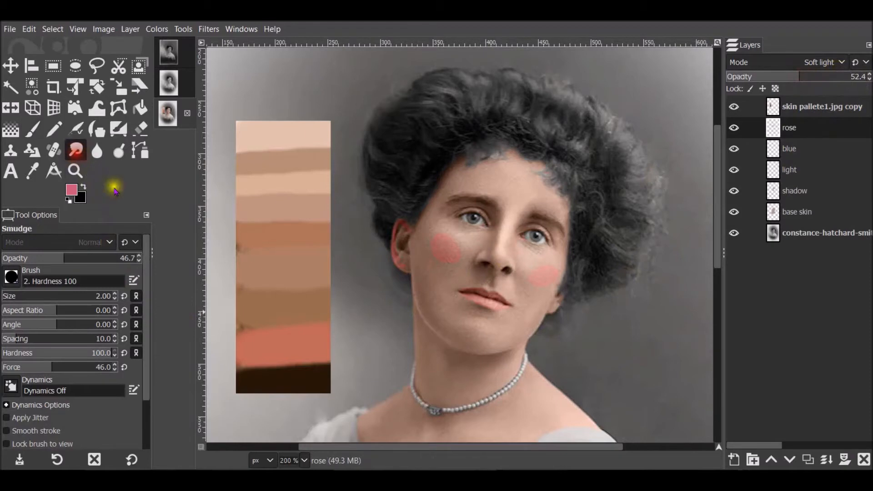
{"action": "key", "text": "bracketright"}
{"action": "key", "text": "bracketright"}
{"action": "key", "text": "bracketright"}
{"action": "key", "text": "bracketright"}
{"action": "key", "text": "bracketright"}
{"action": "key", "text": "bracketright"}
{"action": "key", "text": "bracketright"}
{"action": "key", "text": "bracketright"}
{"action": "mouse_move", "coordinate": [442, 262]}
{"action": "left_mouse_down"}
{"action": "mouse_move", "coordinate": [443, 274]}
{"action": "mouse_move", "coordinate": [432, 236]}
{"action": "left_mouse_up"}
Step: Raise the Smudge brush to size 15 with force 64 and blend the rose on the ear and both cheeks
{"action": "key", "text": "bracketright"}
{"action": "key", "text": "bracketright"}
{"action": "key", "text": "bracketright"}
{"action": "key", "text": "bracketright"}
{"action": "key", "text": "bracketright"}
{"action": "left_click", "coordinate": [71, 367]}
{"action": "left_click_drag", "start_coordinate": [400, 261], "coordinate": [401, 226]}
{"action": "mouse_move", "coordinate": [536, 277]}
{"action": "left_mouse_down"}
{"action": "mouse_move", "coordinate": [546, 262]}
{"action": "mouse_move", "coordinate": [531, 270]}
{"action": "left_mouse_up"}
{"action": "left_click_drag", "start_coordinate": [445, 235], "coordinate": [443, 243]}
{"action": "left_click_drag", "start_coordinate": [533, 269], "coordinate": [531, 275]}
Step: Erase excess blush at the edge of the cheek and smudge both cheeks and the lips again
{"action": "left_click", "coordinate": [787, 77]}
{"action": "left_click", "coordinate": [141, 129]}
{"action": "left_click", "coordinate": [428, 270]}
{"action": "left_click", "coordinate": [75, 150]}
{"action": "left_click_drag", "start_coordinate": [432, 247], "coordinate": [440, 254]}
{"action": "left_click", "coordinate": [461, 304]}
{"action": "mouse_move", "coordinate": [535, 273]}
{"action": "left_mouse_down"}
{"action": "mouse_move", "coordinate": [466, 315]}
{"action": "mouse_move", "coordinate": [535, 264]}
{"action": "left_mouse_up"}
Step: Set the rose layer's opacity to 49.1 and give the blush on both cheeks a final smudge
{"action": "left_click", "coordinate": [794, 77]}
{"action": "left_click_drag", "start_coordinate": [427, 264], "coordinate": [448, 252]}
{"action": "left_click_drag", "start_coordinate": [541, 274], "coordinate": [544, 266]}
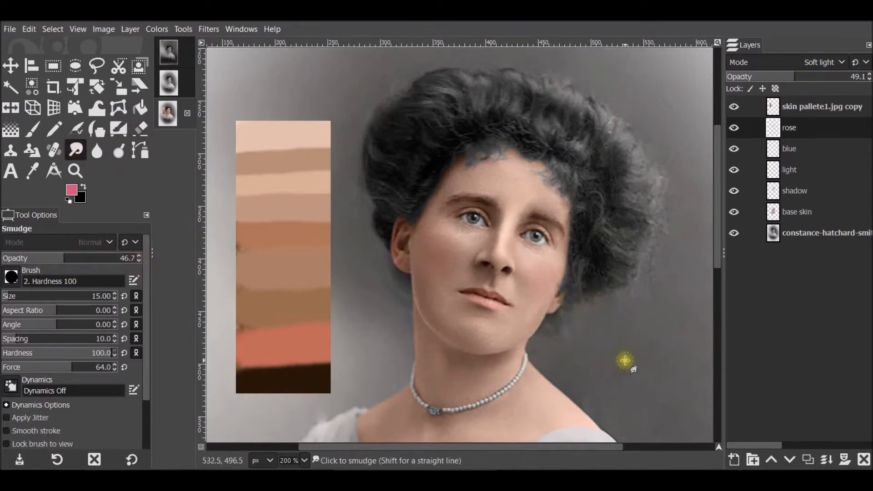
Step: Create a transparent layer named "tones" above the rose layer
{"action": "left_click", "coordinate": [733, 460]}
{"action": "left_click_drag", "start_coordinate": [734, 214], "coordinate": [661, 98]}
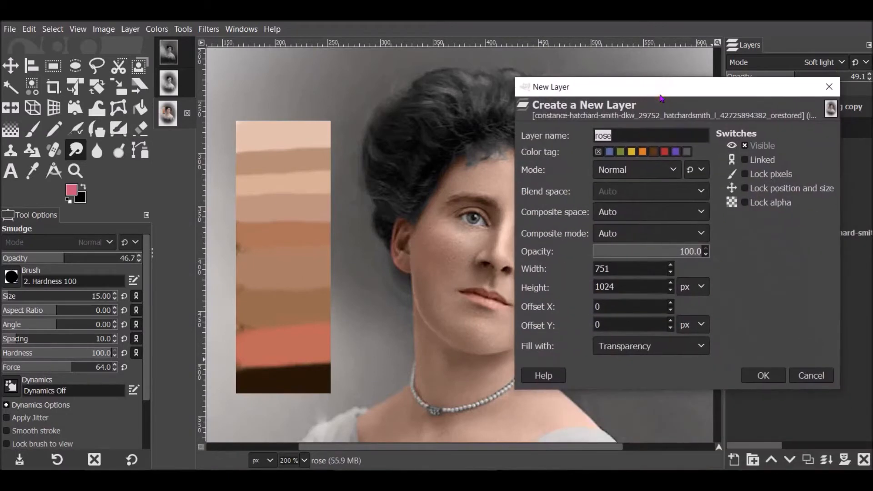
{"action": "type", "text": "tones"}
{"action": "left_click", "coordinate": [761, 375]}
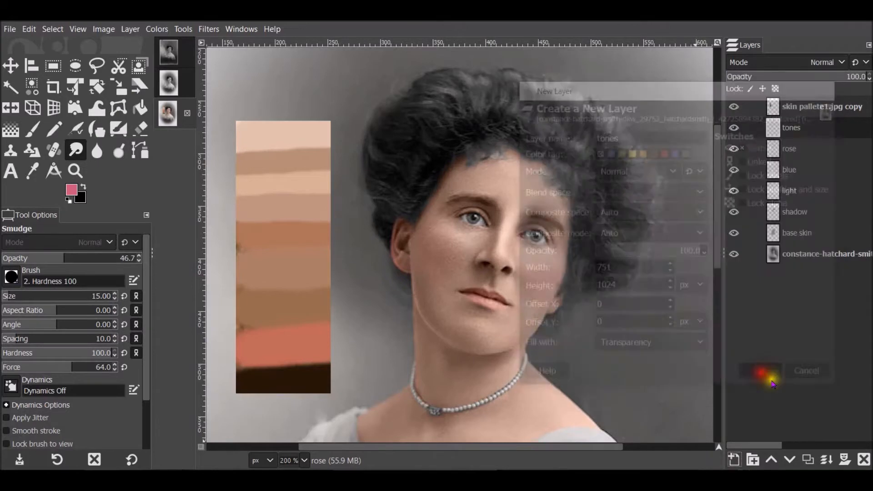
Step: Sample a warm tan from the skin palette as the foreground color and set the tones layer's mode to Soft light
{"action": "left_click", "coordinate": [71, 191]}
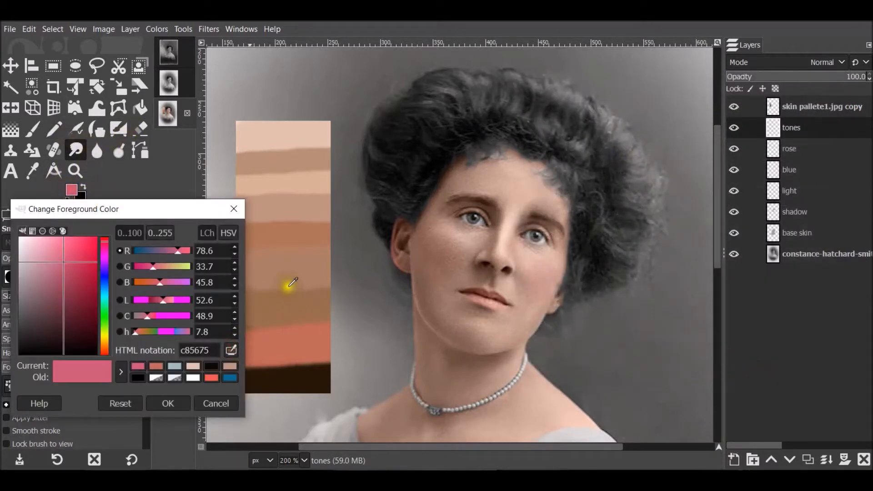
{"action": "left_click", "coordinate": [284, 271]}
{"action": "left_click", "coordinate": [168, 403]}
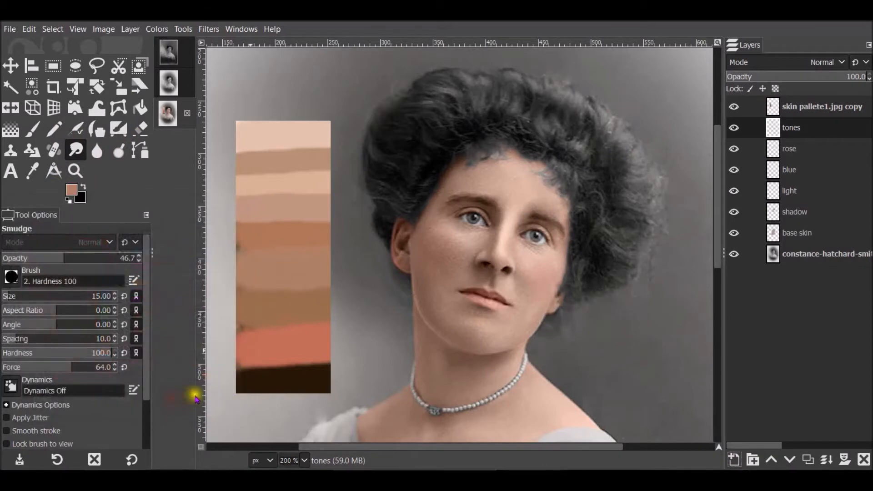
{"action": "left_click", "coordinate": [841, 63]}
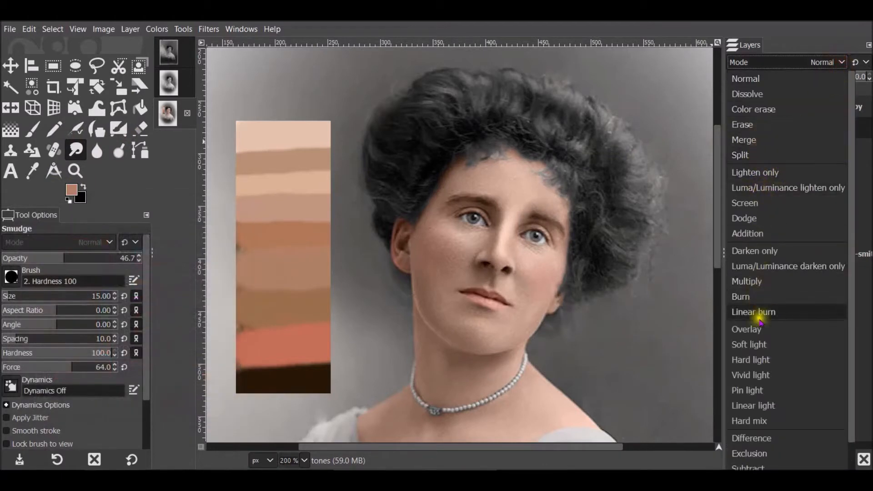
{"action": "left_click", "coordinate": [766, 344]}
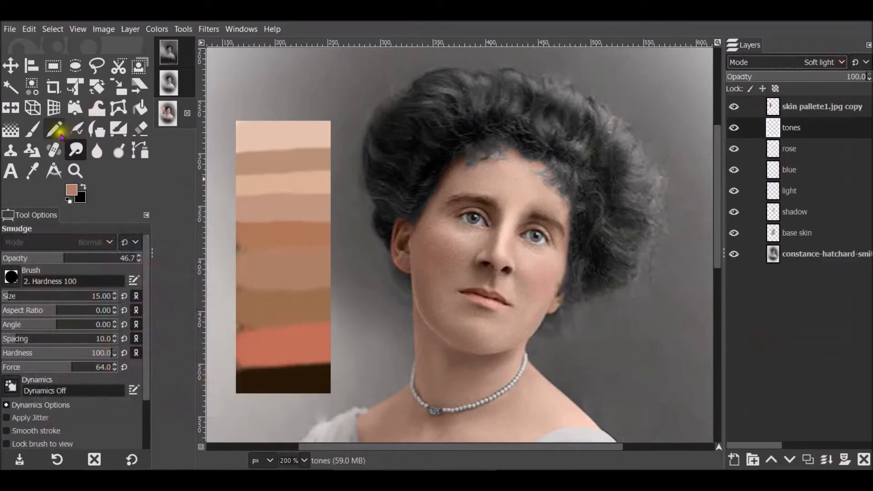
Step: Paint warm tan patches on both cheeks, around both eyes with a size 7 brush, and on the chin
{"action": "left_click", "coordinate": [32, 130]}
{"action": "left_click_drag", "start_coordinate": [550, 291], "coordinate": [523, 301]}
{"action": "left_click_drag", "start_coordinate": [421, 264], "coordinate": [430, 273]}
{"action": "left_click_drag", "start_coordinate": [428, 282], "coordinate": [425, 286]}
{"action": "key", "text": "bracketleft"}
{"action": "key", "text": "bracketleft"}
{"action": "key", "text": "bracketleft"}
{"action": "left_click_drag", "start_coordinate": [492, 219], "coordinate": [482, 207]}
{"action": "left_click_drag", "start_coordinate": [527, 232], "coordinate": [526, 223]}
{"action": "left_click_drag", "start_coordinate": [485, 211], "coordinate": [481, 204]}
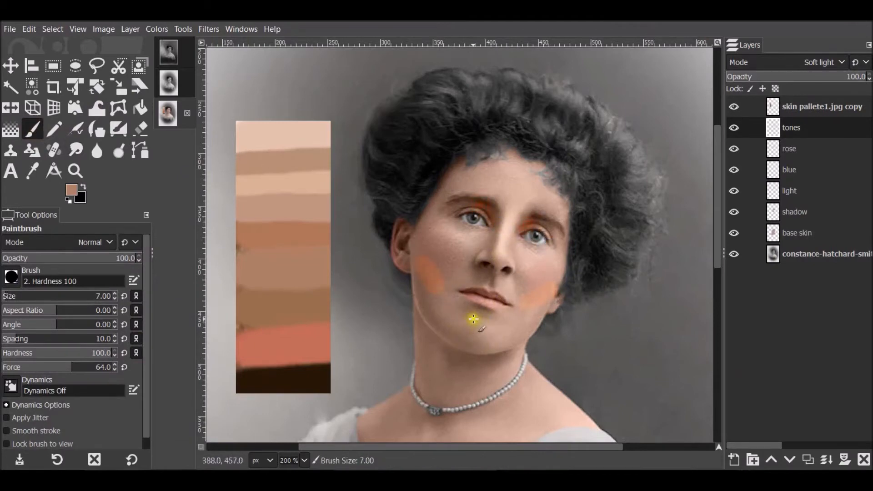
{"action": "left_click_drag", "start_coordinate": [470, 339], "coordinate": [473, 336]}
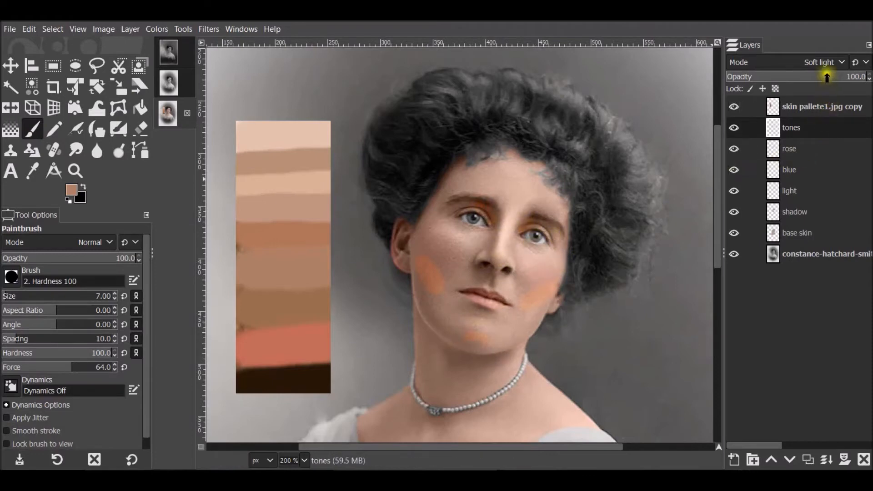
Step: Lower the tones layer's opacity to 31.5 and smudge the patches on the cheeks, chin and eye corner with a larger brush
{"action": "left_click_drag", "start_coordinate": [827, 78], "coordinate": [791, 79]}
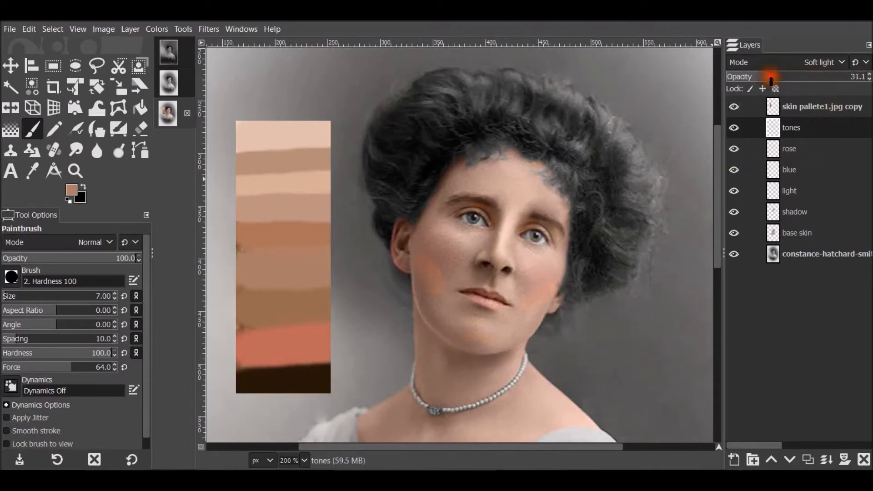
{"action": "left_click", "coordinate": [76, 150]}
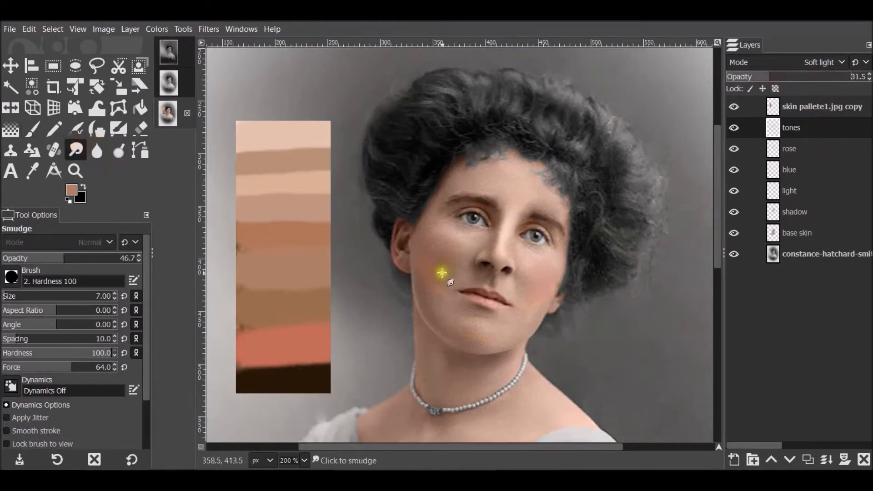
{"action": "key", "text": "]"}
{"action": "key", "text": "]"}
{"action": "key", "text": "]"}
{"action": "key", "text": "]"}
{"action": "key", "text": "]"}
{"action": "left_click_drag", "start_coordinate": [429, 255], "coordinate": [420, 276]}
{"action": "left_click_drag", "start_coordinate": [532, 321], "coordinate": [474, 343]}
{"action": "left_click_drag", "start_coordinate": [523, 226], "coordinate": [530, 223]}
{"action": "left_click_drag", "start_coordinate": [542, 289], "coordinate": [546, 298]}
Step: Paint a small dab of the warm tan beside the nose with a reduced Paintbrush
{"action": "left_click", "coordinate": [33, 129]}
{"action": "key", "text": "["}
{"action": "key", "text": "["}
{"action": "key", "text": "["}
{"action": "key", "text": "["}
{"action": "key", "text": "["}
{"action": "key", "text": "["}
{"action": "left_click", "coordinate": [473, 254]}
Step: Smudge the warm tone around the nose, cheeks, forehead, ear and jawline until it blends into the skin
{"action": "left_click", "coordinate": [76, 149]}
{"action": "mouse_move", "coordinate": [513, 244]}
{"action": "left_mouse_down"}
{"action": "mouse_move", "coordinate": [512, 225]}
{"action": "mouse_move", "coordinate": [486, 246]}
{"action": "left_mouse_up"}
{"action": "left_click_drag", "start_coordinate": [521, 300], "coordinate": [523, 310]}
{"action": "left_click_drag", "start_coordinate": [428, 263], "coordinate": [457, 278]}
{"action": "mouse_move", "coordinate": [553, 279]}
{"action": "left_mouse_down"}
{"action": "mouse_move", "coordinate": [540, 309]}
{"action": "mouse_move", "coordinate": [530, 297]}
{"action": "mouse_move", "coordinate": [556, 274]}
{"action": "left_mouse_up"}
{"action": "mouse_move", "coordinate": [547, 205]}
{"action": "left_mouse_down"}
{"action": "mouse_move", "coordinate": [524, 200]}
{"action": "mouse_move", "coordinate": [501, 178]}
{"action": "left_mouse_up"}
{"action": "left_click_drag", "start_coordinate": [428, 305], "coordinate": [403, 227]}
{"action": "mouse_move", "coordinate": [561, 271]}
{"action": "left_mouse_down"}
{"action": "mouse_move", "coordinate": [528, 253]}
{"action": "mouse_move", "coordinate": [509, 222]}
{"action": "mouse_move", "coordinate": [503, 241]}
{"action": "mouse_move", "coordinate": [517, 198]}
{"action": "mouse_move", "coordinate": [560, 204]}
{"action": "mouse_move", "coordinate": [538, 190]}
{"action": "mouse_move", "coordinate": [530, 151]}
{"action": "mouse_move", "coordinate": [498, 155]}
{"action": "mouse_move", "coordinate": [448, 201]}
{"action": "mouse_move", "coordinate": [432, 288]}
{"action": "mouse_move", "coordinate": [549, 296]}
{"action": "left_mouse_up"}
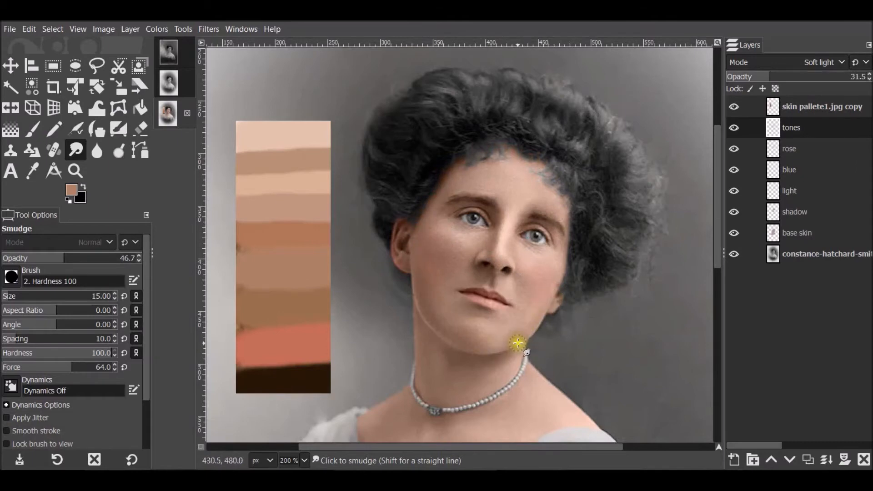
{"action": "mouse_move", "coordinate": [521, 335]}
{"action": "left_mouse_down"}
{"action": "mouse_move", "coordinate": [534, 259]}
{"action": "mouse_move", "coordinate": [490, 270]}
{"action": "left_mouse_up"}
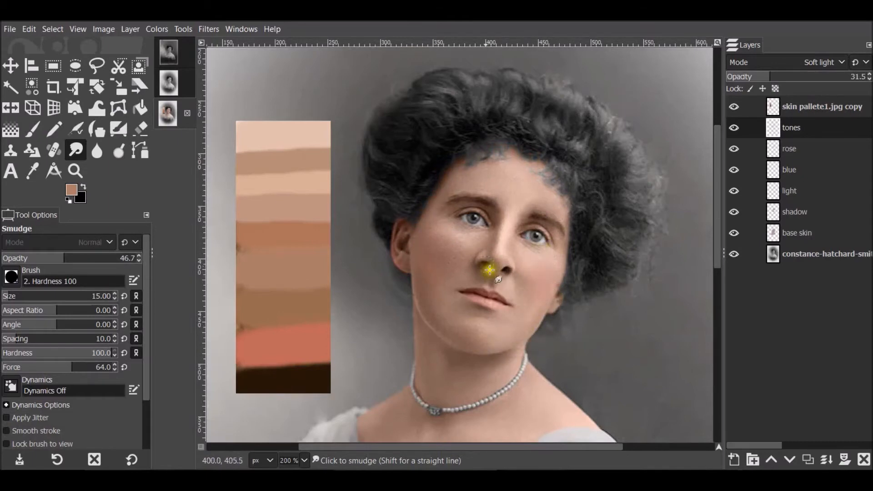
{"action": "mouse_move", "coordinate": [539, 287]}
{"action": "left_mouse_down"}
{"action": "mouse_move", "coordinate": [561, 261]}
{"action": "mouse_move", "coordinate": [530, 267]}
{"action": "mouse_move", "coordinate": [519, 250]}
{"action": "mouse_move", "coordinate": [555, 278]}
{"action": "left_mouse_up"}
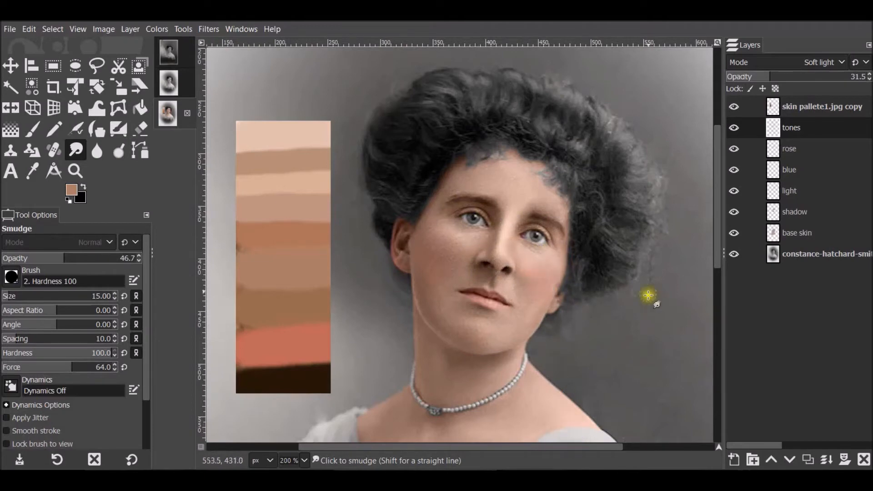
Step: Create a transparent layer named "eyes" above the tones layer and set its mode to Soft light
{"action": "left_click", "coordinate": [734, 460]}
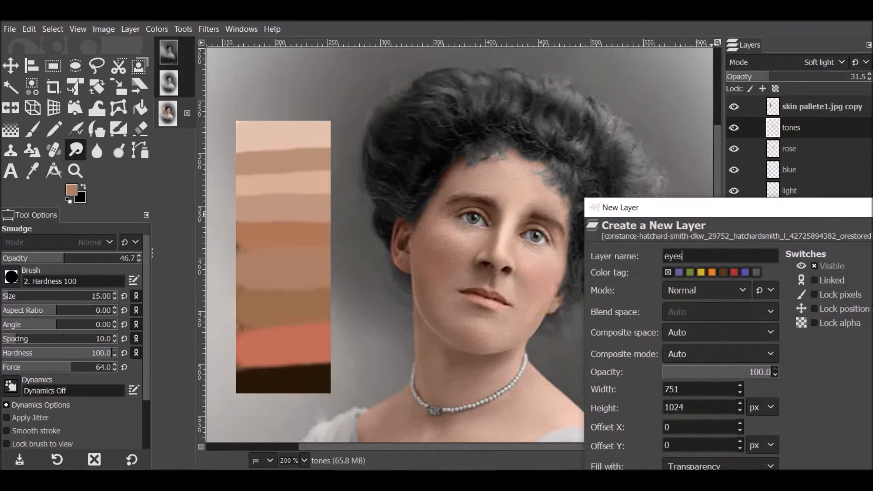
{"action": "left_click", "coordinate": [727, 412]}
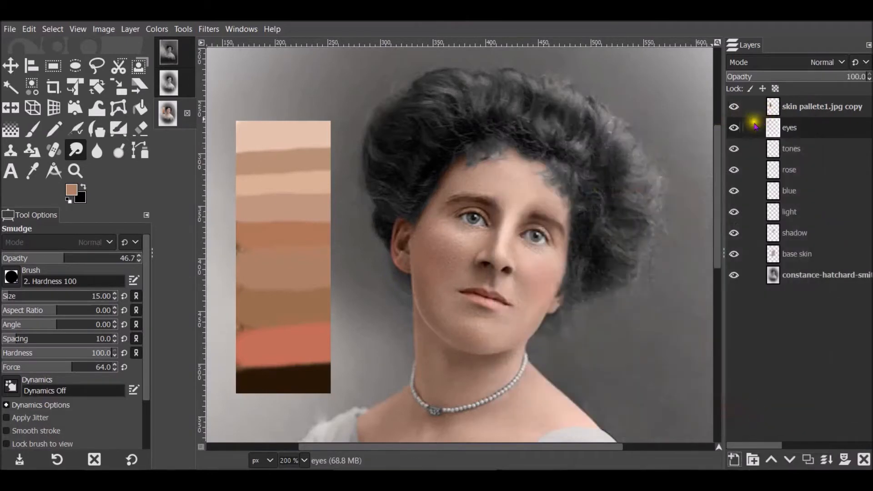
{"action": "left_click", "coordinate": [840, 62]}
{"action": "left_click", "coordinate": [751, 345]}
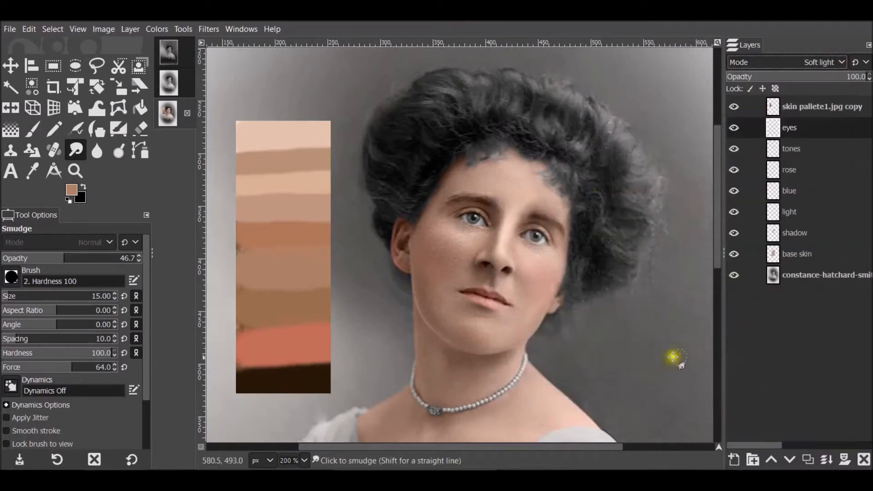
Step: Set the foreground color to a medium light blue for the irises
{"action": "left_click", "coordinate": [72, 189]}
{"action": "left_click", "coordinate": [105, 282]}
{"action": "left_click", "coordinate": [63, 267]}
{"action": "mouse_move", "coordinate": [62, 267]}
{"action": "left_mouse_down"}
{"action": "mouse_move", "coordinate": [92, 247]}
{"action": "mouse_move", "coordinate": [48, 287]}
{"action": "mouse_move", "coordinate": [55, 277]}
{"action": "left_mouse_up"}
{"action": "left_click", "coordinate": [169, 403]}
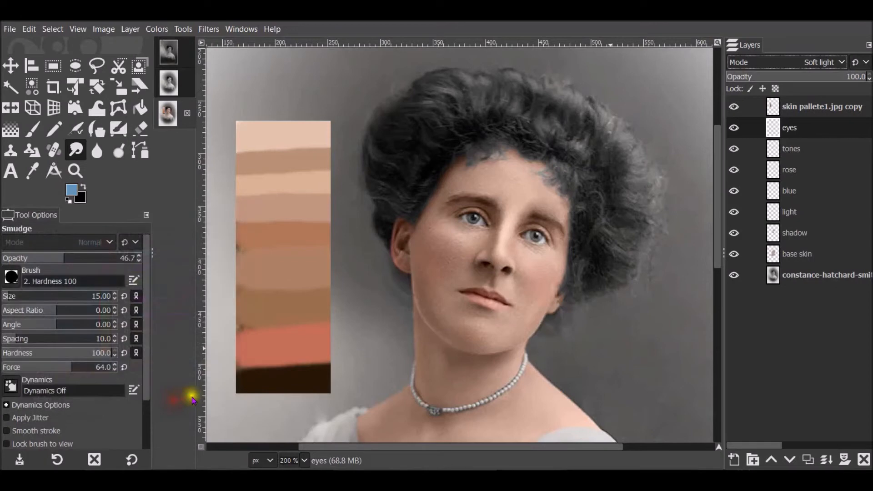
Step: Paint both irises blue on the eyes layer with a size 4 Paintbrush
{"action": "left_click", "coordinate": [32, 129]}
{"action": "key", "text": "bracketleft"}
{"action": "key", "text": "bracketleft"}
{"action": "key", "text": "bracketleft"}
{"action": "key", "text": "bracketleft"}
{"action": "key", "text": "bracketleft"}
{"action": "key", "text": "bracketleft"}
{"action": "key", "text": "bracketleft"}
{"action": "key", "text": "bracketleft"}
{"action": "key", "text": "bracketleft"}
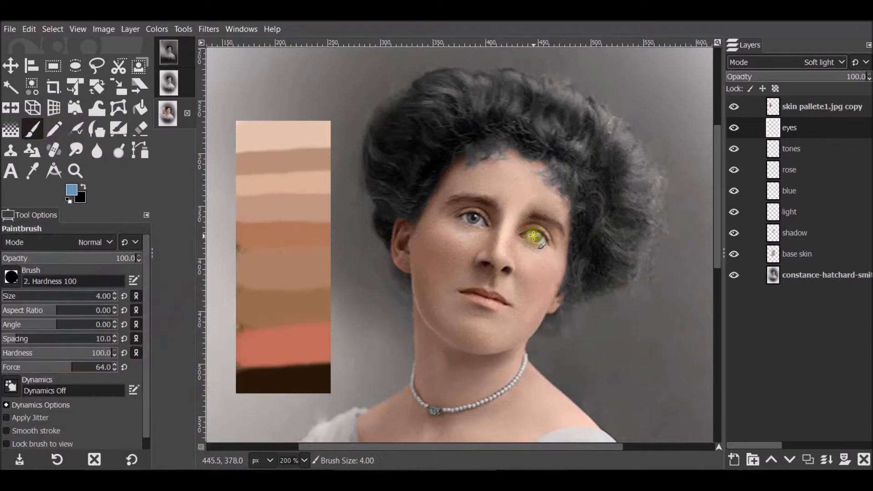
{"action": "left_click_drag", "start_coordinate": [533, 233], "coordinate": [532, 235]}
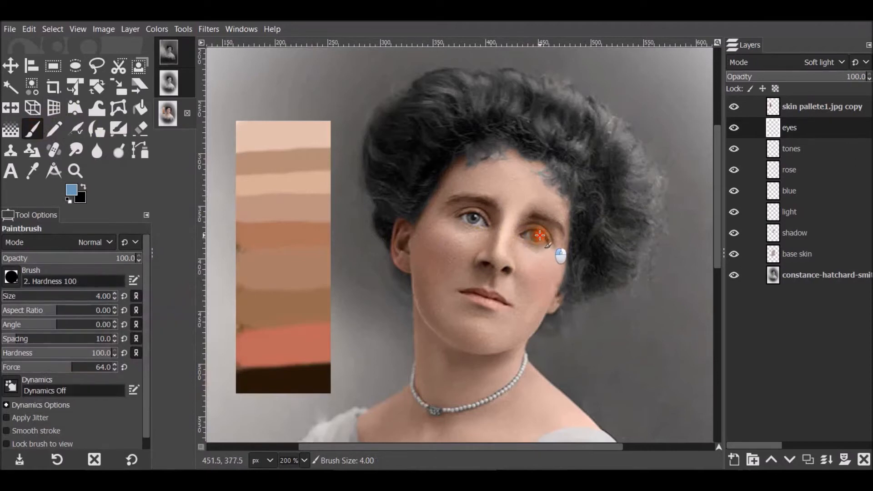
{"action": "left_click_drag", "start_coordinate": [533, 233], "coordinate": [531, 238]}
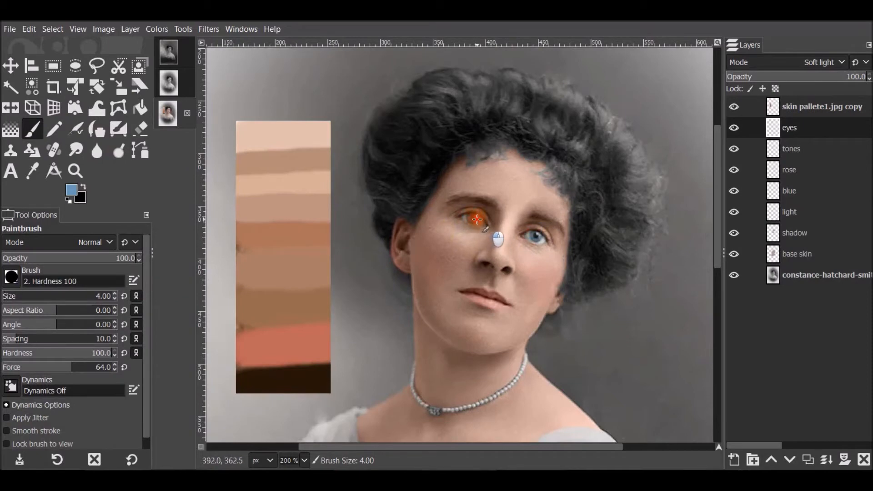
{"action": "left_click_drag", "start_coordinate": [470, 217], "coordinate": [471, 219]}
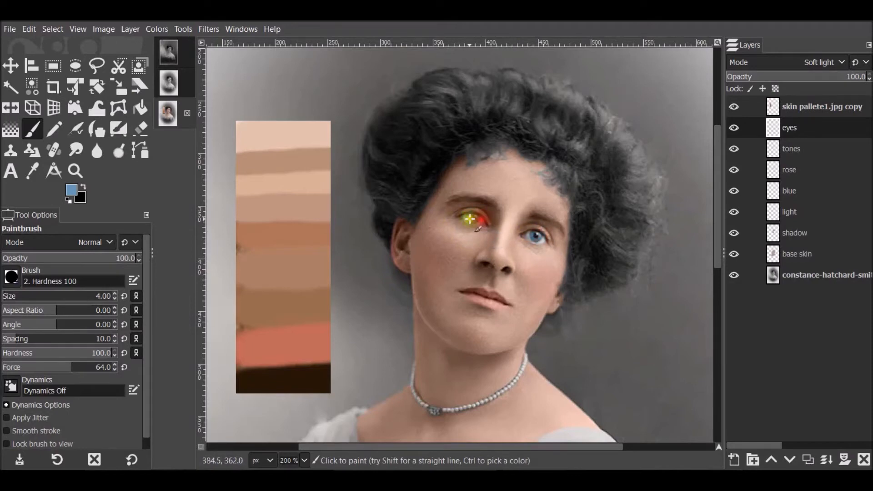
{"action": "left_click", "coordinate": [545, 237]}
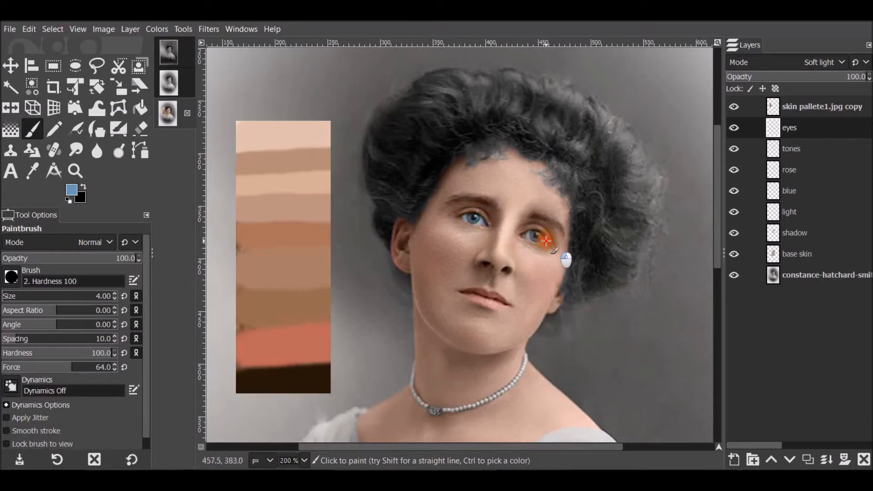
{"action": "left_click", "coordinate": [528, 232]}
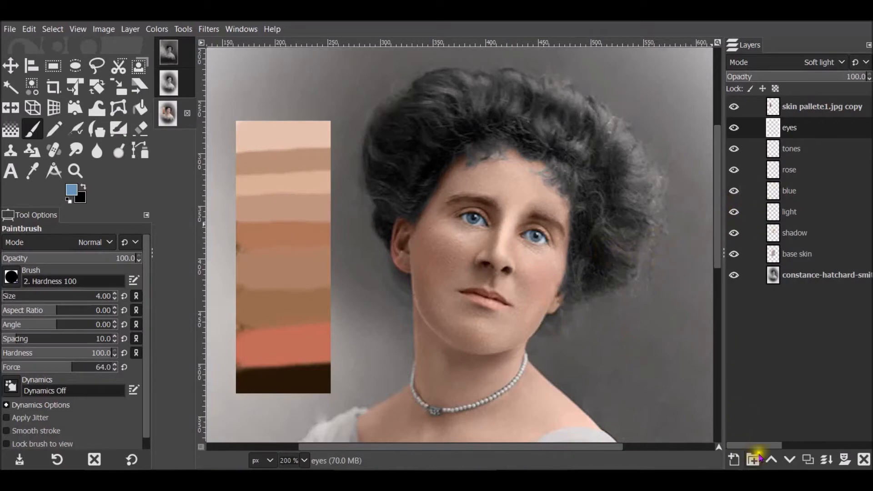
Step: Create a transparent layer named "hair base" above the eyes layer and sample the palette's darkest brown as the foreground color
{"action": "left_click", "coordinate": [737, 462]}
{"action": "left_click_drag", "start_coordinate": [716, 204], "coordinate": [598, 109]}
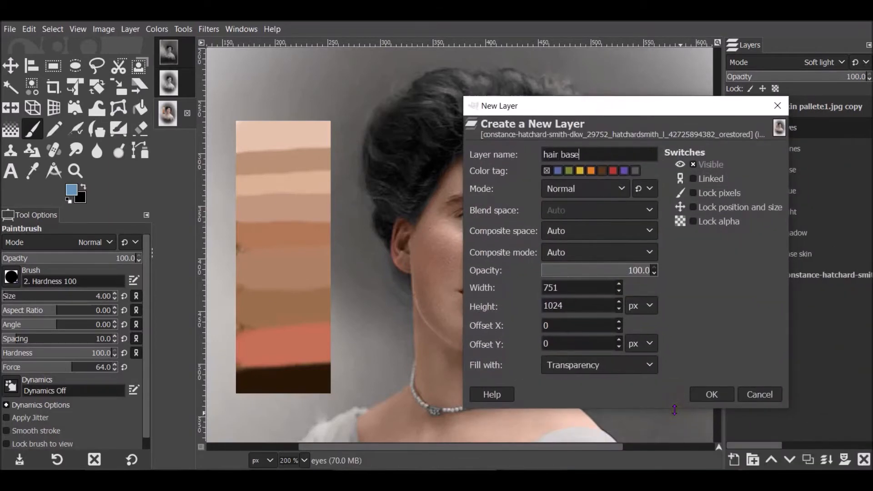
{"action": "left_click", "coordinate": [715, 395]}
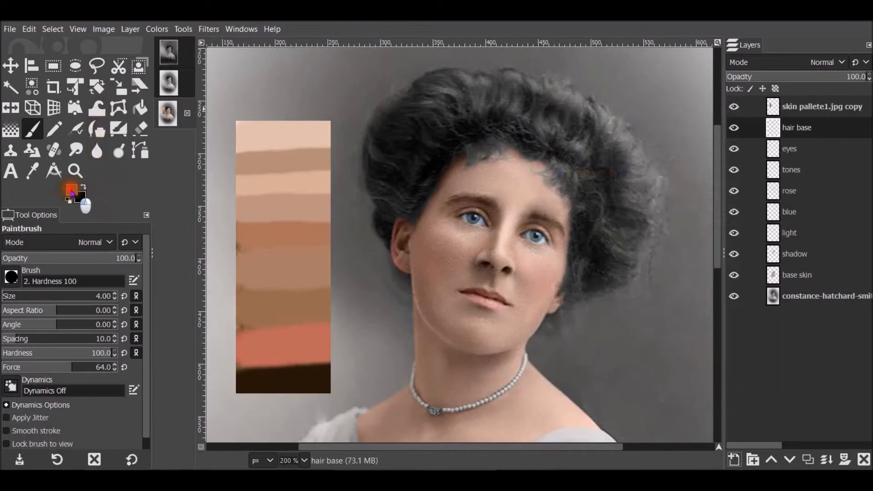
{"action": "left_click", "coordinate": [72, 190]}
{"action": "left_click", "coordinate": [313, 376]}
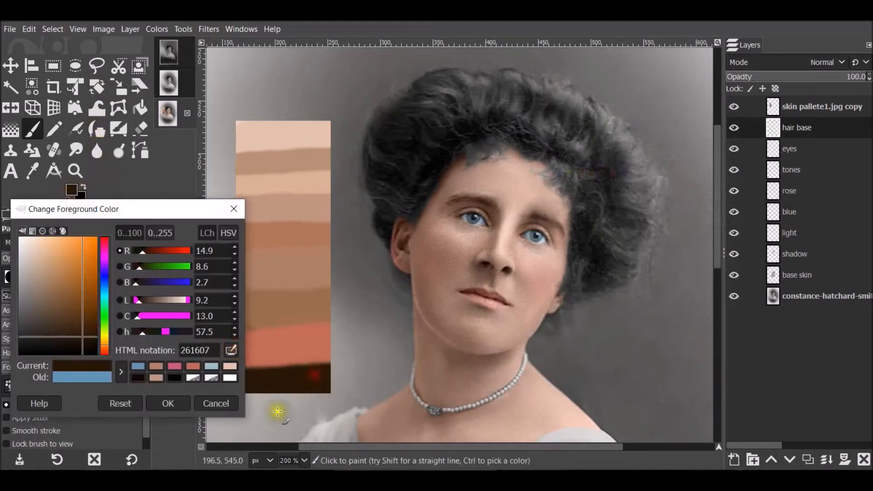
{"action": "left_click", "coordinate": [168, 403]}
Step: Set the hair base layer to Soft light and paint the whole hair mass dark brown, starting with a size 17 brush
{"action": "key", "text": "bracketright"}
{"action": "key", "text": "bracketright"}
{"action": "key", "text": "bracketright"}
{"action": "key", "text": "bracketright"}
{"action": "key", "text": "bracketright"}
{"action": "key", "text": "bracketright"}
{"action": "key", "text": "bracketright"}
{"action": "key", "text": "bracketright"}
{"action": "key", "text": "bracketright"}
{"action": "key", "text": "bracketright"}
{"action": "key", "text": "bracketright"}
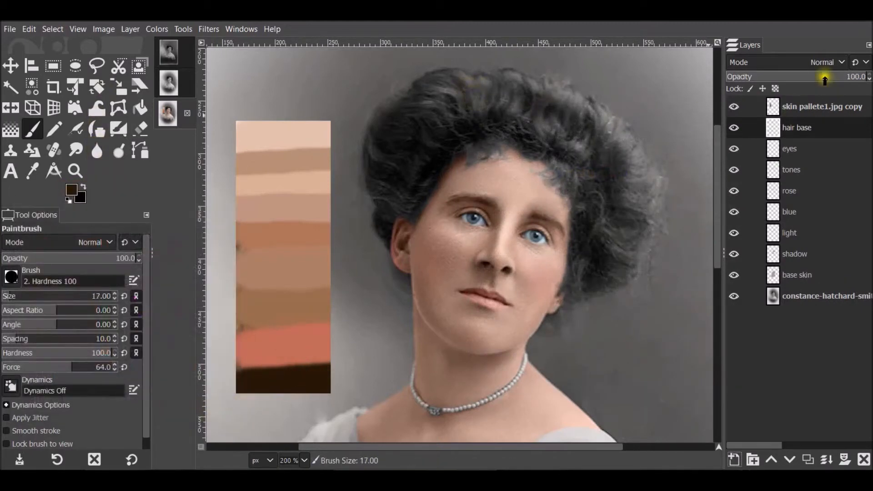
{"action": "left_click", "coordinate": [832, 63]}
{"action": "left_click", "coordinate": [770, 342]}
{"action": "mouse_move", "coordinate": [454, 103]}
{"action": "left_mouse_down"}
{"action": "mouse_move", "coordinate": [468, 113]}
{"action": "mouse_move", "coordinate": [473, 97]}
{"action": "mouse_move", "coordinate": [390, 101]}
{"action": "mouse_move", "coordinate": [386, 238]}
{"action": "left_mouse_up"}
{"action": "key", "text": "bracketleft"}
{"action": "key", "text": "bracketleft"}
{"action": "key", "text": "bracketleft"}
{"action": "key", "text": "bracketleft"}
{"action": "key", "text": "bracketleft"}
{"action": "key", "text": "bracketleft"}
{"action": "key", "text": "bracketleft"}
{"action": "key", "text": "bracketleft"}
{"action": "key", "text": "bracketleft"}
{"action": "key", "text": "bracketleft"}
{"action": "key", "text": "bracketleft"}
{"action": "key", "text": "bracketleft"}
{"action": "mouse_move", "coordinate": [563, 286]}
{"action": "left_mouse_down"}
{"action": "mouse_move", "coordinate": [550, 320]}
{"action": "mouse_move", "coordinate": [631, 236]}
{"action": "mouse_move", "coordinate": [545, 107]}
{"action": "left_mouse_up"}
Step: Paint the fine hairs along the forehead hairline with a size 1 brush and fill the front hair with a larger one
{"action": "key", "text": "bracketleft"}
{"action": "key", "text": "bracketleft"}
{"action": "key", "text": "bracketleft"}
{"action": "key", "text": "bracketleft"}
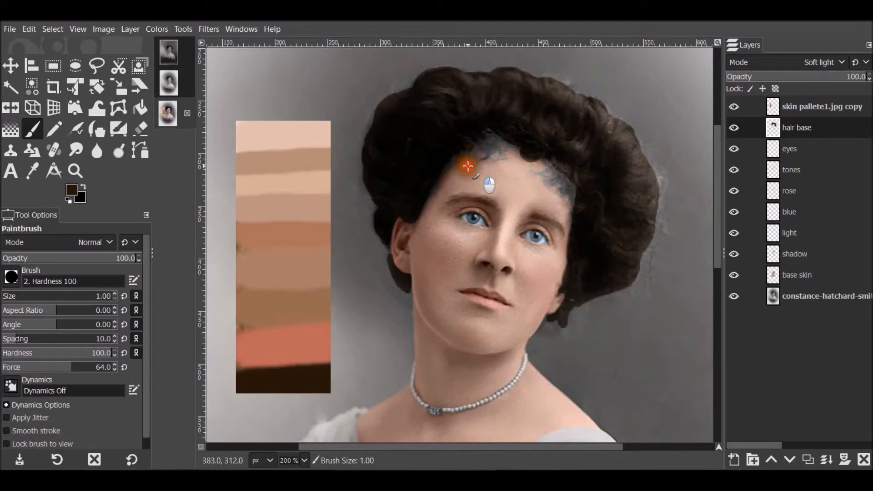
{"action": "mouse_move", "coordinate": [475, 157]}
{"action": "left_mouse_down"}
{"action": "mouse_move", "coordinate": [495, 148]}
{"action": "mouse_move", "coordinate": [492, 129]}
{"action": "mouse_move", "coordinate": [491, 148]}
{"action": "mouse_move", "coordinate": [471, 137]}
{"action": "mouse_move", "coordinate": [473, 153]}
{"action": "mouse_move", "coordinate": [501, 152]}
{"action": "mouse_move", "coordinate": [496, 161]}
{"action": "mouse_move", "coordinate": [497, 147]}
{"action": "mouse_move", "coordinate": [501, 153]}
{"action": "mouse_move", "coordinate": [511, 142]}
{"action": "mouse_move", "coordinate": [503, 138]}
{"action": "mouse_move", "coordinate": [507, 159]}
{"action": "mouse_move", "coordinate": [550, 166]}
{"action": "mouse_move", "coordinate": [546, 174]}
{"action": "mouse_move", "coordinate": [556, 168]}
{"action": "mouse_move", "coordinate": [552, 182]}
{"action": "mouse_move", "coordinate": [570, 225]}
{"action": "left_mouse_up"}
{"action": "key", "text": "]"}
{"action": "key", "text": "]"}
{"action": "key", "text": "]"}
{"action": "key", "text": "]"}
{"action": "key", "text": "]"}
{"action": "key", "text": "]"}
{"action": "left_click_drag", "start_coordinate": [508, 139], "coordinate": [499, 144]}
Step: Paint the loose strands around the outer edge of the hair with a size 1 brush
{"action": "key", "text": "["}
{"action": "key", "text": "["}
{"action": "key", "text": "["}
{"action": "key", "text": "["}
{"action": "key", "text": "["}
{"action": "key", "text": "["}
{"action": "mouse_move", "coordinate": [657, 175]}
{"action": "left_mouse_down"}
{"action": "mouse_move", "coordinate": [661, 205]}
{"action": "mouse_move", "coordinate": [643, 287]}
{"action": "mouse_move", "coordinate": [655, 219]}
{"action": "mouse_move", "coordinate": [649, 163]}
{"action": "left_mouse_up"}
{"action": "left_click_drag", "start_coordinate": [580, 79], "coordinate": [540, 80]}
{"action": "left_click_drag", "start_coordinate": [392, 86], "coordinate": [414, 86]}
{"action": "left_click", "coordinate": [390, 260]}
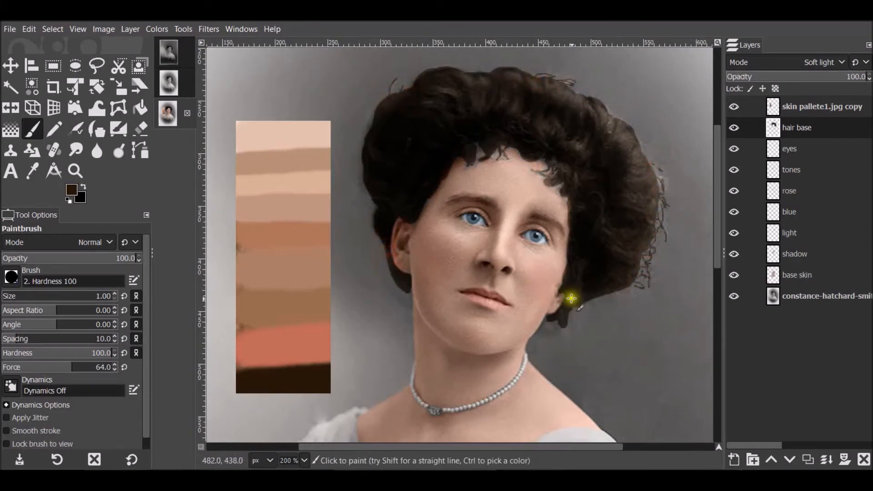
Step: Lower the hair base layer's opacity to 73.4 and smudge the forehead hairline and the hair's outer edge
{"action": "mouse_move", "coordinate": [837, 77]}
{"action": "left_mouse_down"}
{"action": "mouse_move", "coordinate": [808, 80]}
{"action": "mouse_move", "coordinate": [830, 78]}
{"action": "left_mouse_up"}
{"action": "left_click", "coordinate": [76, 150]}
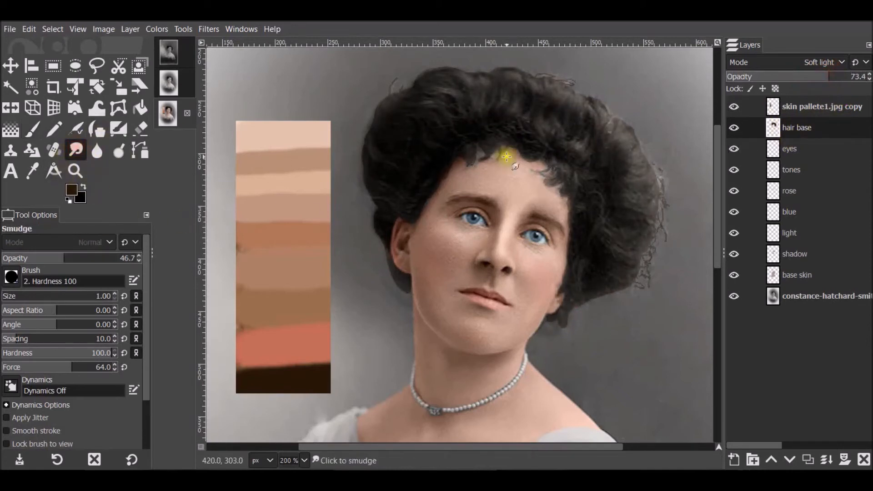
{"action": "left_click", "coordinate": [502, 147]}
{"action": "key", "text": "bracketright"}
{"action": "key", "text": "bracketright"}
{"action": "key", "text": "bracketright"}
{"action": "key", "text": "bracketright"}
{"action": "mouse_move", "coordinate": [502, 155]}
{"action": "left_mouse_down"}
{"action": "mouse_move", "coordinate": [450, 166]}
{"action": "mouse_move", "coordinate": [433, 198]}
{"action": "left_mouse_up"}
{"action": "mouse_move", "coordinate": [544, 189]}
{"action": "left_mouse_down"}
{"action": "mouse_move", "coordinate": [543, 167]}
{"action": "mouse_move", "coordinate": [541, 175]}
{"action": "left_mouse_up"}
{"action": "mouse_move", "coordinate": [648, 196]}
{"action": "left_mouse_down"}
{"action": "mouse_move", "coordinate": [653, 179]}
{"action": "mouse_move", "coordinate": [666, 197]}
{"action": "mouse_move", "coordinate": [646, 268]}
{"action": "left_mouse_up"}
{"action": "left_click_drag", "start_coordinate": [640, 143], "coordinate": [574, 83]}
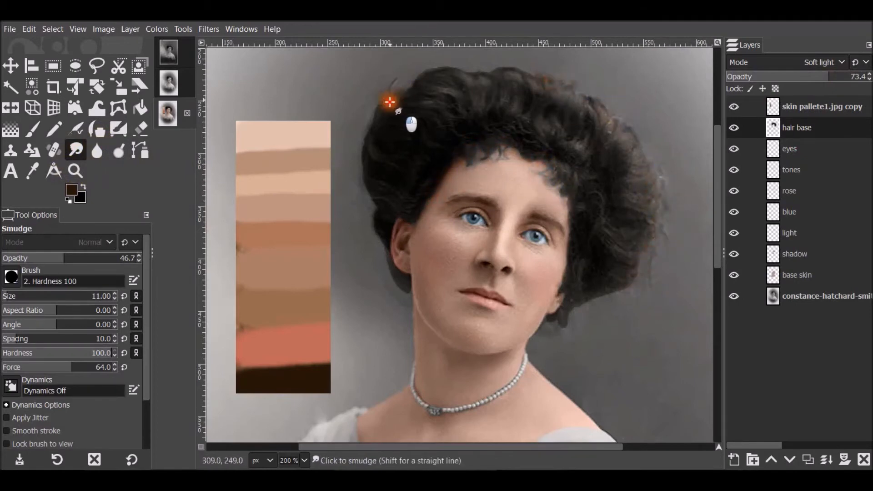
Step: Smudge the base skin layer under the fine hairs along the forehead hairline with a smaller brush
{"action": "key", "text": "bracketleft"}
{"action": "key", "text": "bracketleft"}
{"action": "left_click", "coordinate": [787, 275]}
{"action": "key", "text": "bracketleft"}
{"action": "key", "text": "bracketleft"}
{"action": "left_click_drag", "start_coordinate": [509, 151], "coordinate": [512, 166]}
{"action": "left_click_drag", "start_coordinate": [477, 155], "coordinate": [479, 160]}
{"action": "left_click_drag", "start_coordinate": [550, 169], "coordinate": [552, 175]}
Step: Smudge the hair base layer around the hair's outer contour and at the temple with a size 9 brush
{"action": "left_click", "coordinate": [830, 122]}
{"action": "key", "text": "bracketright"}
{"action": "key", "text": "bracketright"}
{"action": "left_click_drag", "start_coordinate": [564, 325], "coordinate": [629, 288]}
{"action": "left_click_drag", "start_coordinate": [605, 114], "coordinate": [552, 80]}
{"action": "mouse_move", "coordinate": [386, 101]}
{"action": "left_mouse_down"}
{"action": "mouse_move", "coordinate": [376, 231]}
{"action": "mouse_move", "coordinate": [403, 289]}
{"action": "left_mouse_up"}
{"action": "left_click_drag", "start_coordinate": [475, 74], "coordinate": [556, 86]}
{"action": "mouse_move", "coordinate": [549, 186]}
{"action": "left_mouse_down"}
{"action": "mouse_move", "coordinate": [559, 181]}
{"action": "mouse_move", "coordinate": [557, 193]}
{"action": "mouse_move", "coordinate": [575, 208]}
{"action": "left_mouse_up"}
Step: Smudge the base skin layer along the hairline at the temple and set the hair base layer's opacity to 74.9
{"action": "left_click", "coordinate": [809, 272]}
{"action": "mouse_move", "coordinate": [530, 179]}
{"action": "left_mouse_down"}
{"action": "mouse_move", "coordinate": [551, 181]}
{"action": "mouse_move", "coordinate": [572, 205]}
{"action": "left_mouse_up"}
{"action": "left_click", "coordinate": [649, 201]}
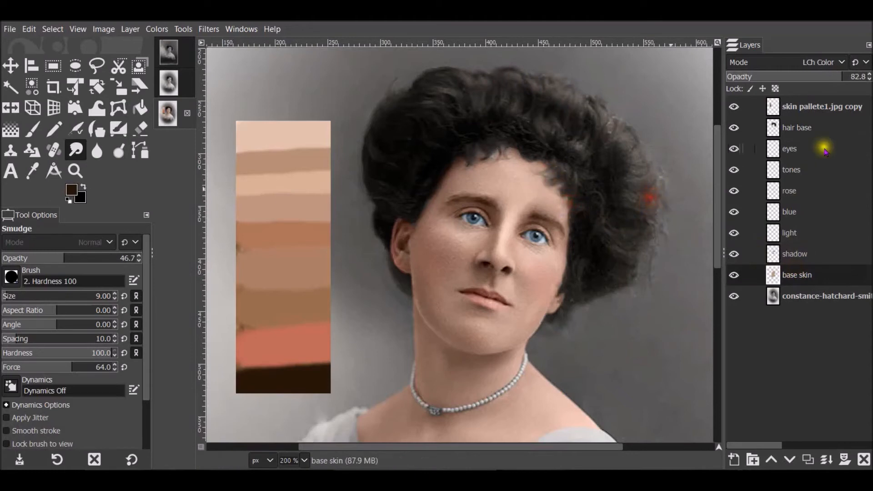
{"action": "left_click", "coordinate": [823, 127]}
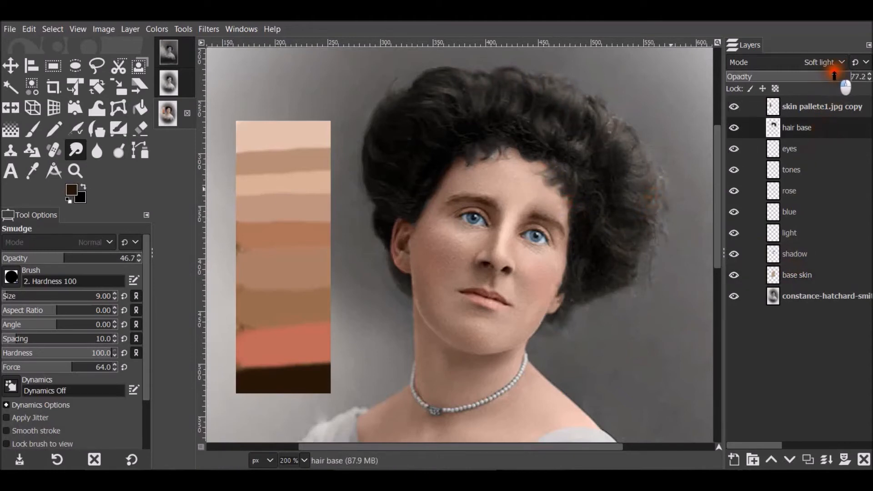
{"action": "left_click_drag", "start_coordinate": [831, 76], "coordinate": [833, 76]}
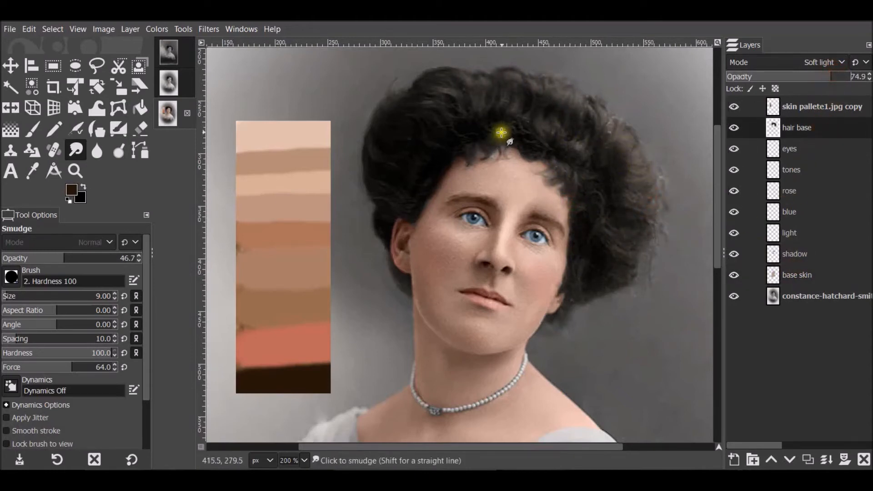
Step: Create a layer named hair light in Soft light mode and sample the palette's light beige, d5b093, as the foreground color
{"action": "left_click", "coordinate": [733, 460]}
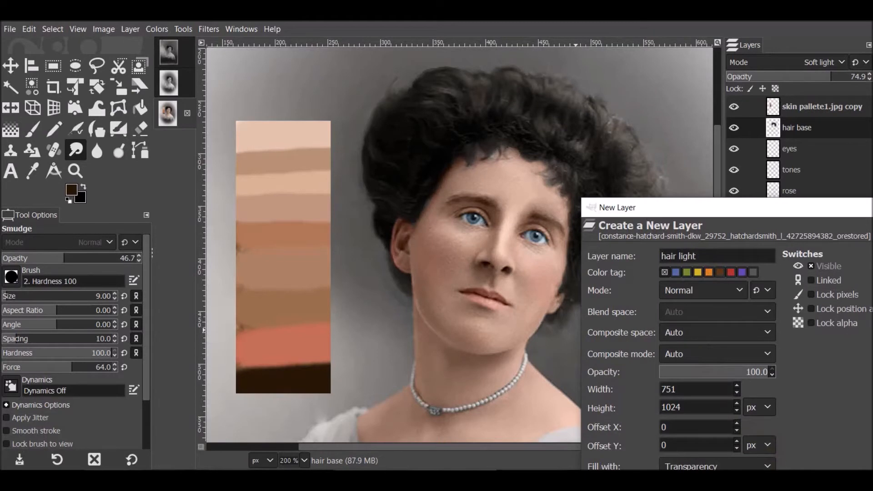
{"action": "key", "text": "Return"}
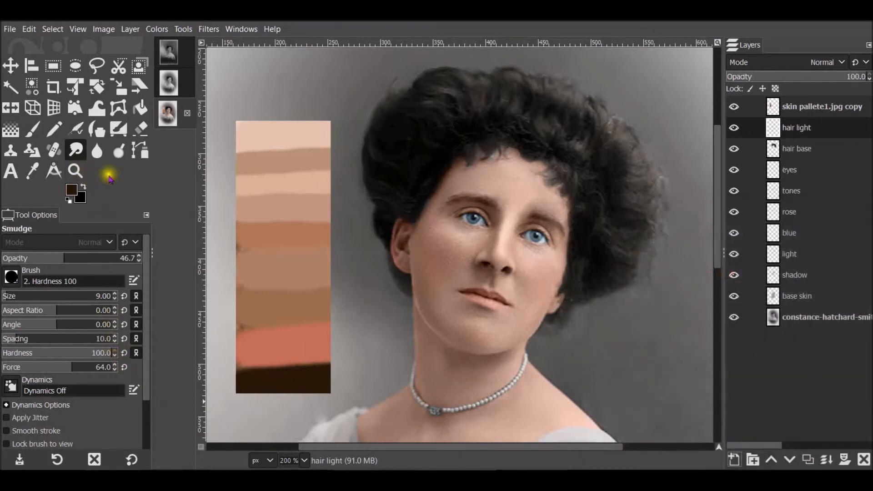
{"action": "left_click", "coordinate": [72, 193]}
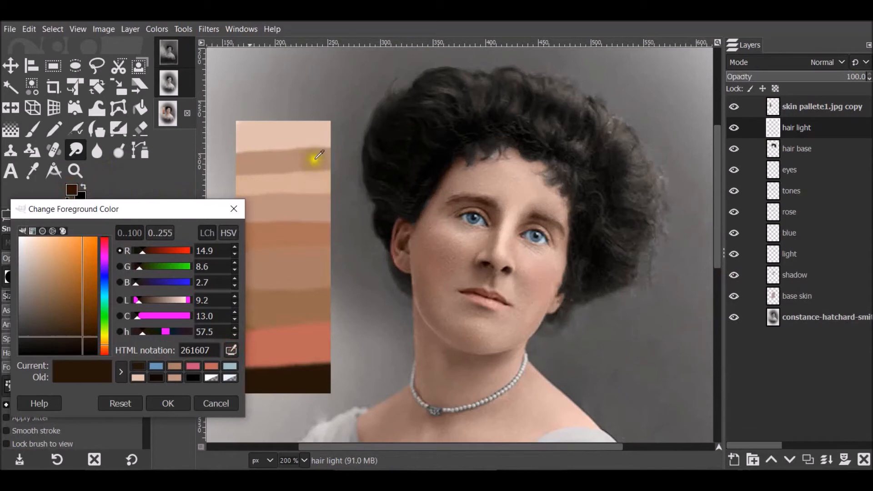
{"action": "left_click", "coordinate": [318, 183]}
{"action": "left_click", "coordinate": [168, 403]}
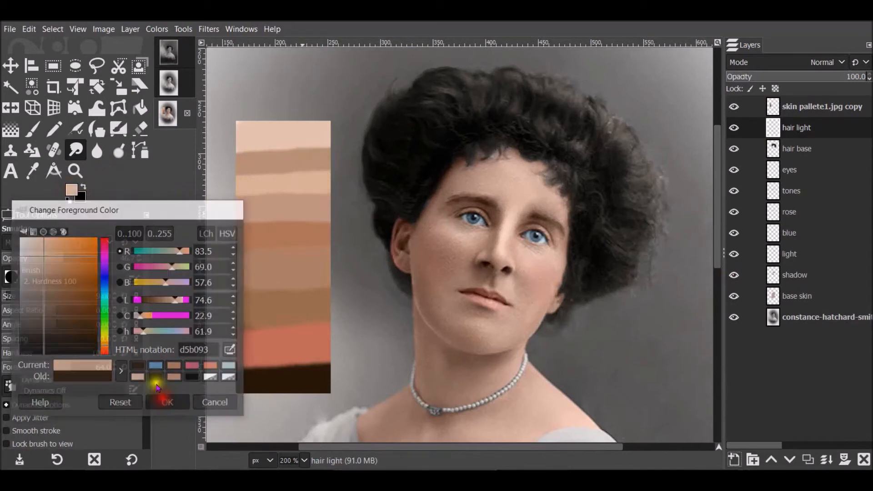
{"action": "left_click", "coordinate": [843, 62]}
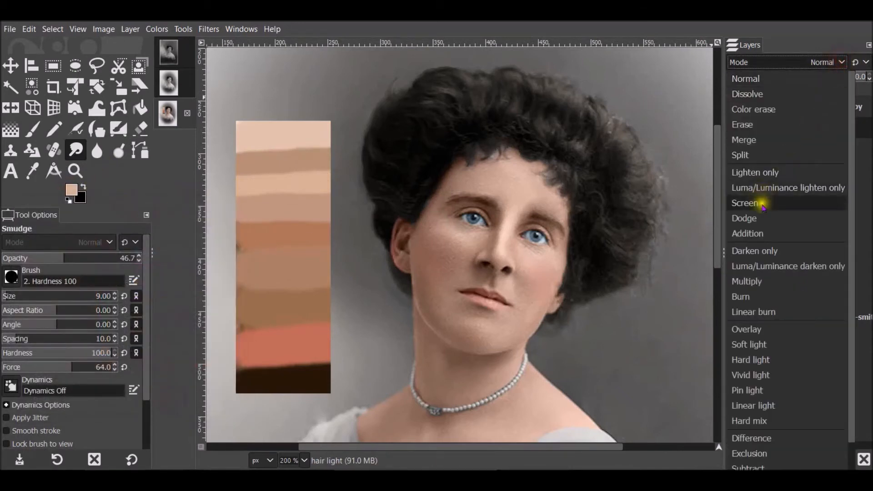
{"action": "left_click", "coordinate": [760, 343]}
Step: Paint size 9 highlight strands across the crown and down the right side of the hair on the hair light layer
{"action": "left_click", "coordinate": [32, 129]}
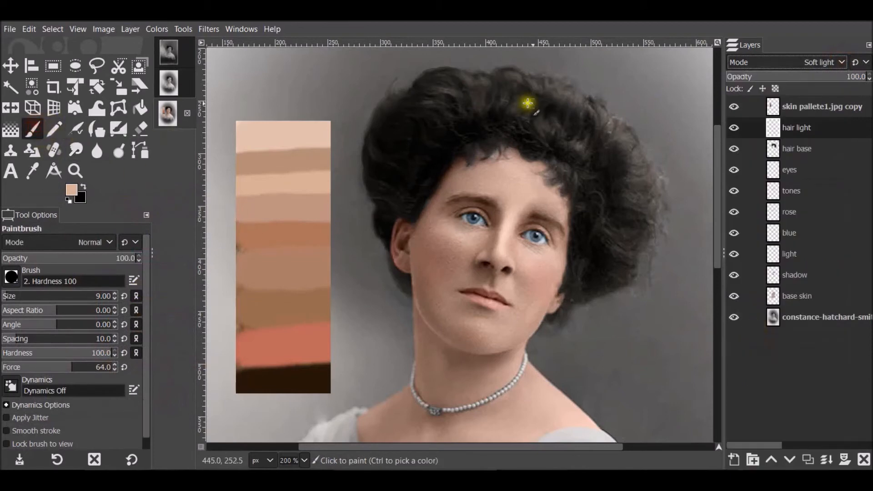
{"action": "left_click_drag", "start_coordinate": [511, 109], "coordinate": [494, 110]}
{"action": "left_click_drag", "start_coordinate": [481, 93], "coordinate": [477, 108]}
{"action": "left_click_drag", "start_coordinate": [565, 94], "coordinate": [586, 104]}
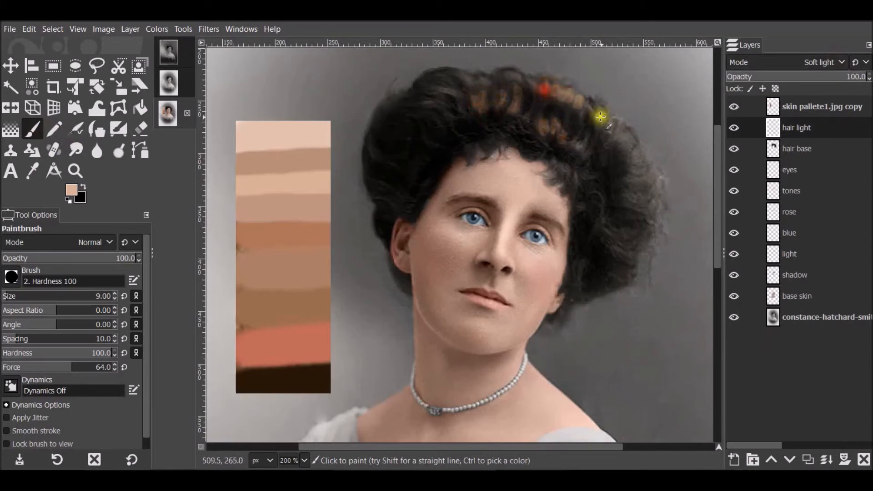
{"action": "left_click_drag", "start_coordinate": [635, 139], "coordinate": [620, 147]}
{"action": "left_click_drag", "start_coordinate": [642, 178], "coordinate": [644, 210]}
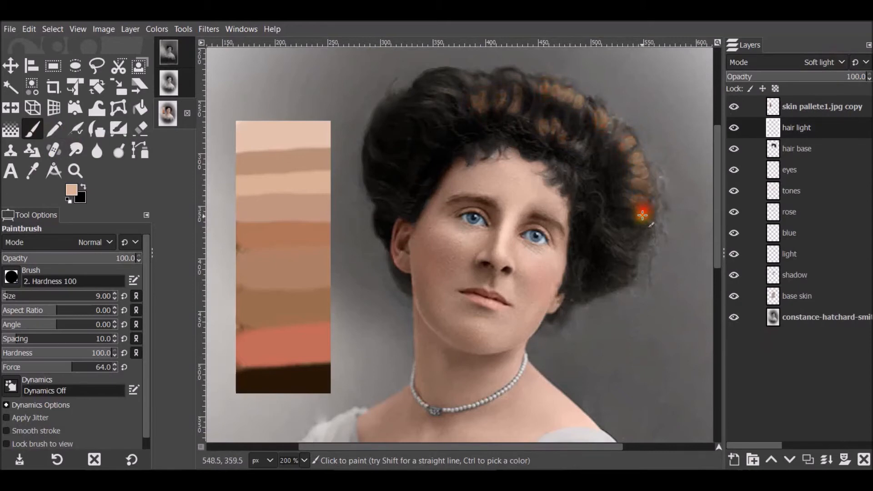
{"action": "mouse_move", "coordinate": [608, 232]}
{"action": "left_mouse_down"}
{"action": "mouse_move", "coordinate": [629, 255]}
{"action": "mouse_move", "coordinate": [618, 273]}
{"action": "mouse_move", "coordinate": [579, 272]}
{"action": "left_mouse_up"}
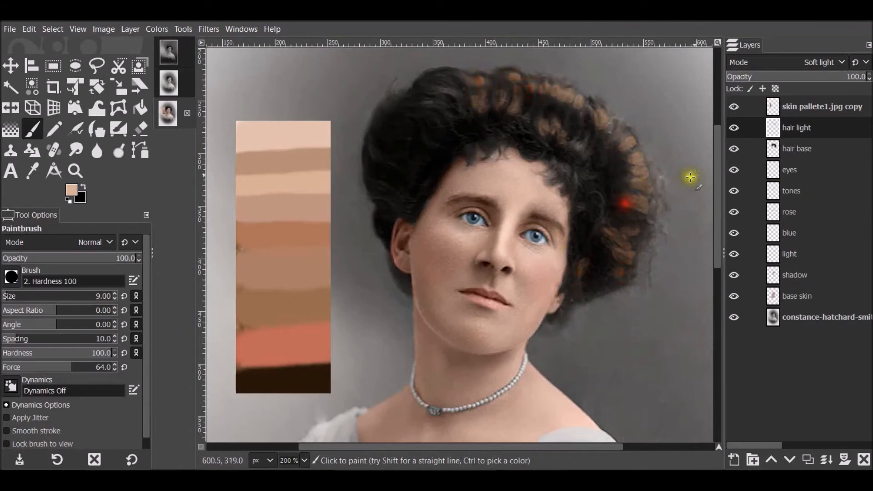
Step: Lower the hair light layer's opacity to 44.6 and smudge the painted highlights, enlarging the brush to size 18
{"action": "left_click_drag", "start_coordinate": [824, 75], "coordinate": [792, 81]}
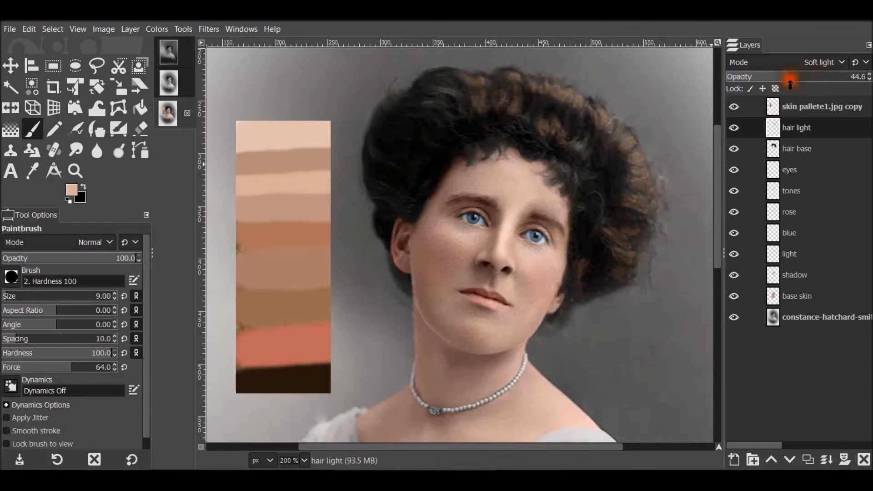
{"action": "key", "text": "s"}
{"action": "mouse_move", "coordinate": [634, 183]}
{"action": "left_mouse_down"}
{"action": "mouse_move", "coordinate": [624, 176]}
{"action": "mouse_move", "coordinate": [622, 145]}
{"action": "left_mouse_up"}
{"action": "key", "text": "bracketright"}
{"action": "key", "text": "bracketright"}
{"action": "key", "text": "bracketright"}
{"action": "key", "text": "bracketright"}
{"action": "key", "text": "bracketright"}
{"action": "key", "text": "bracketright"}
{"action": "key", "text": "bracketright"}
{"action": "key", "text": "bracketright"}
{"action": "key", "text": "bracketright"}
{"action": "mouse_move", "coordinate": [634, 229]}
{"action": "left_mouse_down"}
{"action": "mouse_move", "coordinate": [621, 237]}
{"action": "mouse_move", "coordinate": [541, 95]}
{"action": "mouse_move", "coordinate": [502, 89]}
{"action": "mouse_move", "coordinate": [441, 100]}
{"action": "mouse_move", "coordinate": [608, 185]}
{"action": "left_mouse_up"}
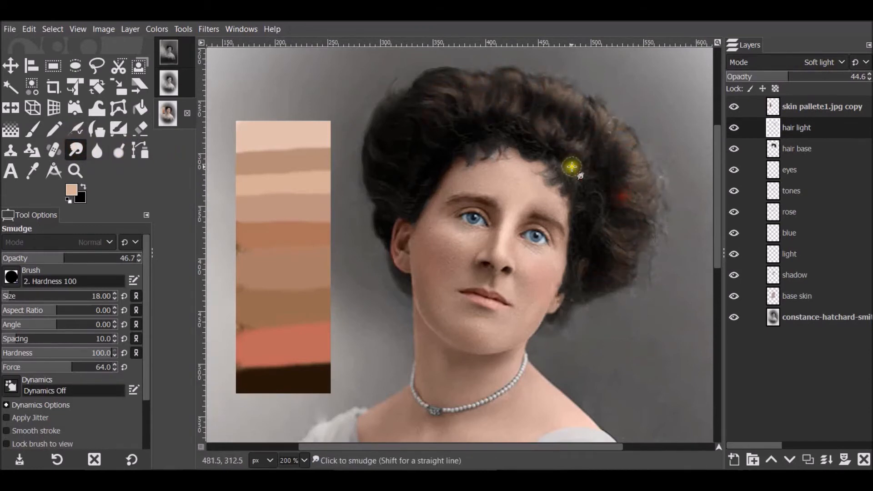
Step: Smudge the hair base layer along the forehead hairline and reduce the brush to size 9 for the base skin layer
{"action": "left_click", "coordinate": [797, 143]}
{"action": "mouse_move", "coordinate": [500, 144]}
{"action": "left_mouse_down"}
{"action": "mouse_move", "coordinate": [565, 197]}
{"action": "mouse_move", "coordinate": [477, 172]}
{"action": "mouse_move", "coordinate": [547, 192]}
{"action": "mouse_move", "coordinate": [522, 143]}
{"action": "mouse_move", "coordinate": [533, 161]}
{"action": "left_mouse_up"}
{"action": "left_click", "coordinate": [797, 296]}
{"action": "key", "text": "bracketleft"}
{"action": "key", "text": "bracketleft"}
{"action": "key", "text": "bracketleft"}
{"action": "key", "text": "bracketleft"}
{"action": "key", "text": "bracketleft"}
{"action": "key", "text": "bracketleft"}
{"action": "key", "text": "bracketleft"}
{"action": "key", "text": "bracketleft"}
{"action": "key", "text": "bracketleft"}
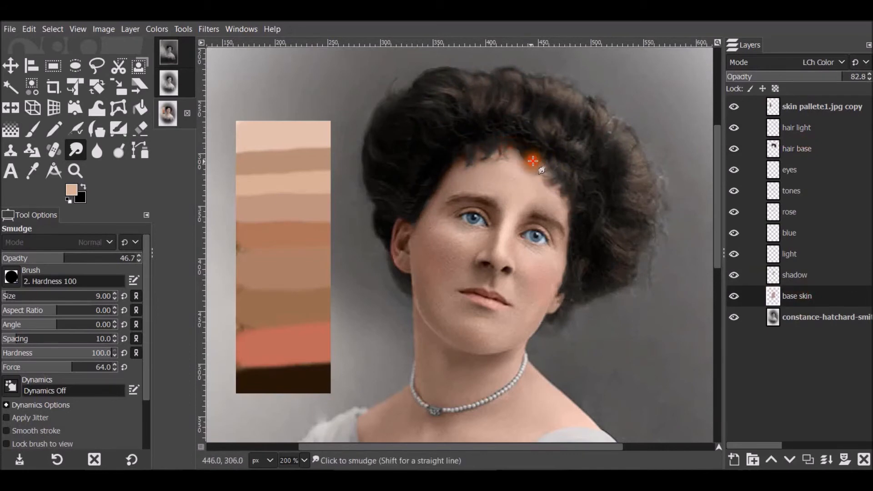
Step: Smudge the forehead hairline again, then set the hair base layer's opacity to 66.7 and the base skin layer's to 73.0
{"action": "left_click", "coordinate": [747, 145]}
{"action": "mouse_move", "coordinate": [525, 162]}
{"action": "left_mouse_down"}
{"action": "mouse_move", "coordinate": [522, 146]}
{"action": "mouse_move", "coordinate": [551, 159]}
{"action": "mouse_move", "coordinate": [543, 153]}
{"action": "left_mouse_up"}
{"action": "left_click_drag", "start_coordinate": [547, 328], "coordinate": [548, 328]}
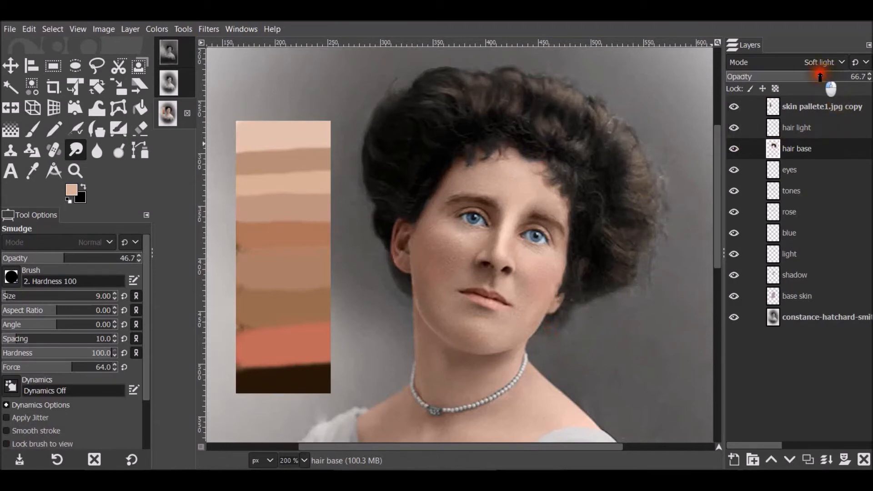
{"action": "left_click", "coordinate": [811, 296]}
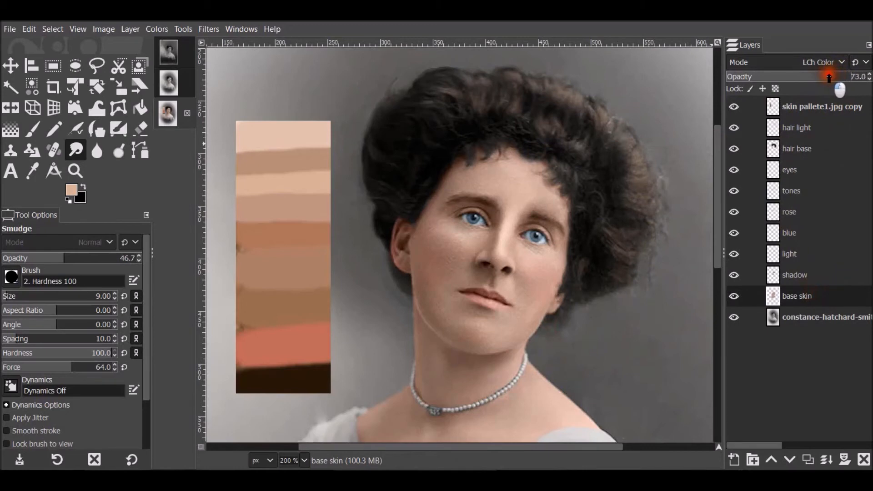
Step: Create a layer named blouse base above the hair light layer and set its mode to Soft light
{"action": "left_click_drag", "start_coordinate": [717, 230], "coordinate": [720, 331]}
{"action": "mouse_move", "coordinate": [720, 284]}
{"action": "left_mouse_down"}
{"action": "mouse_move", "coordinate": [720, 306]}
{"action": "mouse_move", "coordinate": [717, 297]}
{"action": "left_mouse_up"}
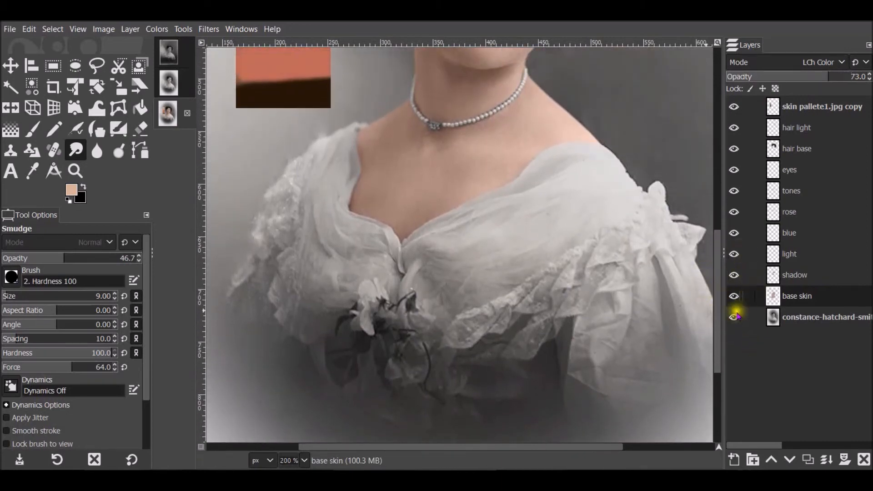
{"action": "left_click", "coordinate": [826, 126]}
{"action": "left_click", "coordinate": [733, 459]}
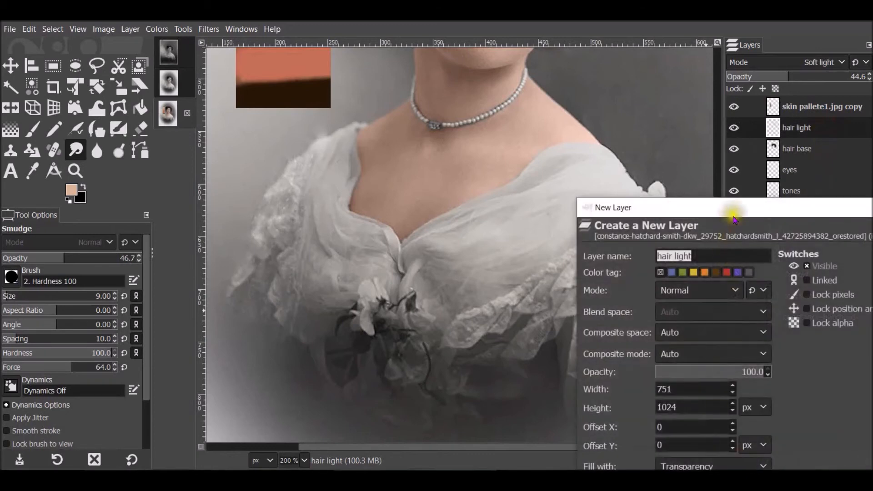
{"action": "left_click_drag", "start_coordinate": [734, 207], "coordinate": [565, 119]}
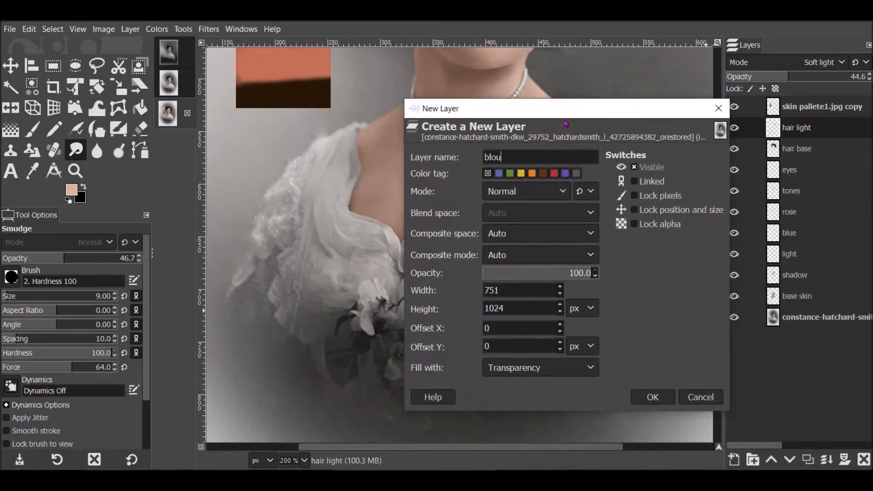
{"action": "type", "text": "blouse base"}
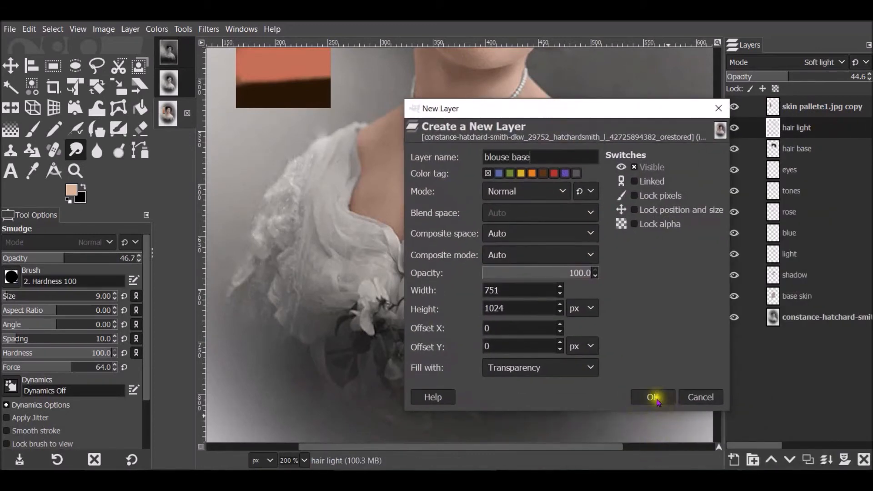
{"action": "left_click", "coordinate": [653, 397]}
{"action": "left_click", "coordinate": [841, 62]}
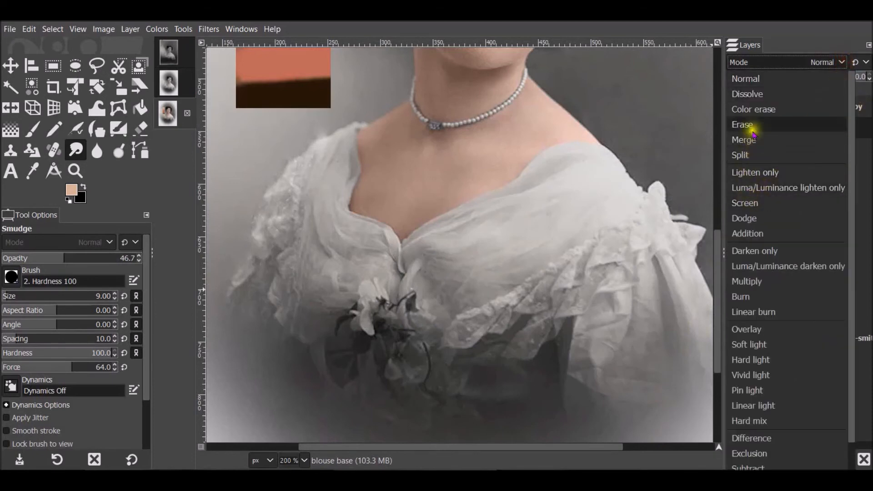
{"action": "left_click", "coordinate": [755, 344]}
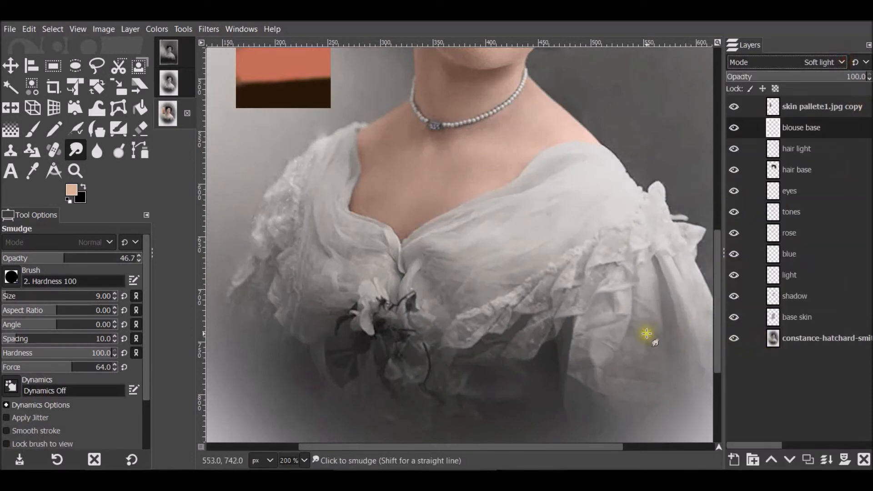
Step: Set the foreground color to pale blue, d0e7f2, and paint the main blouse area with an enlarged paintbrush
{"action": "left_click", "coordinate": [72, 190]}
{"action": "left_click", "coordinate": [106, 293]}
{"action": "left_click_drag", "start_coordinate": [33, 249], "coordinate": [30, 242]}
{"action": "left_click", "coordinate": [168, 404]}
{"action": "left_click", "coordinate": [32, 129]}
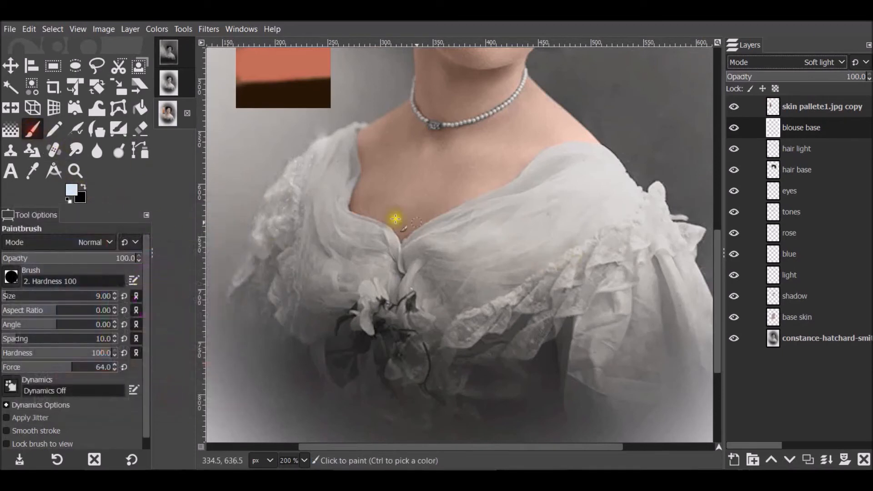
{"action": "key", "text": "bracketright"}
{"action": "key", "text": "bracketright"}
{"action": "key", "text": "bracketright"}
{"action": "key", "text": "bracketright"}
{"action": "key", "text": "bracketright"}
{"action": "key", "text": "bracketright"}
{"action": "key", "text": "bracketright"}
{"action": "key", "text": "bracketright"}
{"action": "key", "text": "bracketright"}
{"action": "key", "text": "bracketright"}
{"action": "key", "text": "bracketright"}
{"action": "mouse_move", "coordinate": [579, 166]}
{"action": "left_mouse_down"}
{"action": "mouse_move", "coordinate": [555, 175]}
{"action": "mouse_move", "coordinate": [571, 162]}
{"action": "mouse_move", "coordinate": [549, 161]}
{"action": "mouse_move", "coordinate": [501, 202]}
{"action": "mouse_move", "coordinate": [431, 238]}
{"action": "mouse_move", "coordinate": [413, 252]}
{"action": "mouse_move", "coordinate": [404, 278]}
{"action": "mouse_move", "coordinate": [427, 283]}
{"action": "mouse_move", "coordinate": [483, 214]}
{"action": "mouse_move", "coordinate": [547, 254]}
{"action": "mouse_move", "coordinate": [605, 346]}
{"action": "mouse_move", "coordinate": [340, 245]}
{"action": "mouse_move", "coordinate": [309, 279]}
{"action": "mouse_move", "coordinate": [251, 256]}
{"action": "mouse_move", "coordinate": [278, 198]}
{"action": "mouse_move", "coordinate": [341, 137]}
{"action": "mouse_move", "coordinate": [392, 299]}
{"action": "mouse_move", "coordinate": [413, 322]}
{"action": "mouse_move", "coordinate": [418, 393]}
{"action": "mouse_move", "coordinate": [395, 420]}
{"action": "mouse_move", "coordinate": [329, 353]}
{"action": "mouse_move", "coordinate": [347, 384]}
{"action": "mouse_move", "coordinate": [398, 337]}
{"action": "mouse_move", "coordinate": [431, 373]}
{"action": "mouse_move", "coordinate": [370, 389]}
{"action": "left_mouse_up"}
Step: Paint the shoulder ruffle and the lower edge of the blouse in pale blue, adjusting the brush size
{"action": "key", "text": "bracketright"}
{"action": "key", "text": "bracketright"}
{"action": "key", "text": "bracketright"}
{"action": "key", "text": "bracketright"}
{"action": "key", "text": "bracketleft"}
{"action": "key", "text": "bracketleft"}
{"action": "key", "text": "bracketleft"}
{"action": "key", "text": "bracketleft"}
{"action": "key", "text": "bracketright"}
{"action": "key", "text": "bracketright"}
{"action": "key", "text": "bracketright"}
{"action": "key", "text": "bracketright"}
{"action": "key", "text": "bracketright"}
{"action": "key", "text": "bracketright"}
{"action": "mouse_move", "coordinate": [655, 193]}
{"action": "left_mouse_down"}
{"action": "mouse_move", "coordinate": [689, 246]}
{"action": "mouse_move", "coordinate": [700, 233]}
{"action": "left_mouse_up"}
{"action": "left_click_drag", "start_coordinate": [405, 420], "coordinate": [477, 409]}
Step: Fill in the remaining upper blouse in pale blue and paint around the flowers with a smaller brush
{"action": "scroll", "coordinate": [656, 317], "scroll_direction": "up", "scroll_amount": 2}
{"action": "left_click_drag", "start_coordinate": [584, 223], "coordinate": [623, 249]}
{"action": "mouse_move", "coordinate": [534, 240]}
{"action": "left_mouse_down"}
{"action": "mouse_move", "coordinate": [412, 316]}
{"action": "mouse_move", "coordinate": [341, 247]}
{"action": "left_mouse_up"}
{"action": "key", "text": "bracketleft"}
{"action": "key", "text": "bracketleft"}
{"action": "key", "text": "bracketleft"}
{"action": "key", "text": "bracketleft"}
{"action": "mouse_move", "coordinate": [355, 356]}
{"action": "left_mouse_down"}
{"action": "mouse_move", "coordinate": [352, 381]}
{"action": "mouse_move", "coordinate": [418, 362]}
{"action": "mouse_move", "coordinate": [374, 356]}
{"action": "mouse_move", "coordinate": [382, 367]}
{"action": "mouse_move", "coordinate": [360, 368]}
{"action": "mouse_move", "coordinate": [366, 355]}
{"action": "mouse_move", "coordinate": [355, 389]}
{"action": "mouse_move", "coordinate": [370, 404]}
{"action": "left_mouse_up"}
Step: Erase the blouse tint from the thin flower stems with a fine eraser
{"action": "left_click", "coordinate": [138, 134]}
{"action": "key", "text": "bracketleft"}
{"action": "key", "text": "bracketleft"}
{"action": "key", "text": "bracketleft"}
{"action": "left_click_drag", "start_coordinate": [426, 425], "coordinate": [415, 406]}
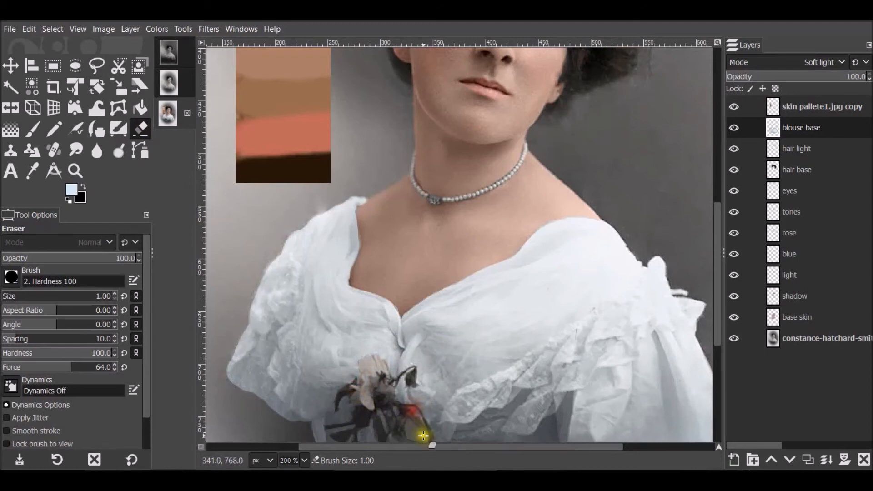
Step: Smudge the blouse base layer's lower edge into the background with a growing brush and set the layer's opacity to 55.8
{"action": "mouse_move", "coordinate": [717, 305]}
{"action": "left_mouse_down"}
{"action": "mouse_move", "coordinate": [718, 348]}
{"action": "mouse_move", "coordinate": [721, 334]}
{"action": "left_mouse_up"}
{"action": "left_click", "coordinate": [76, 150]}
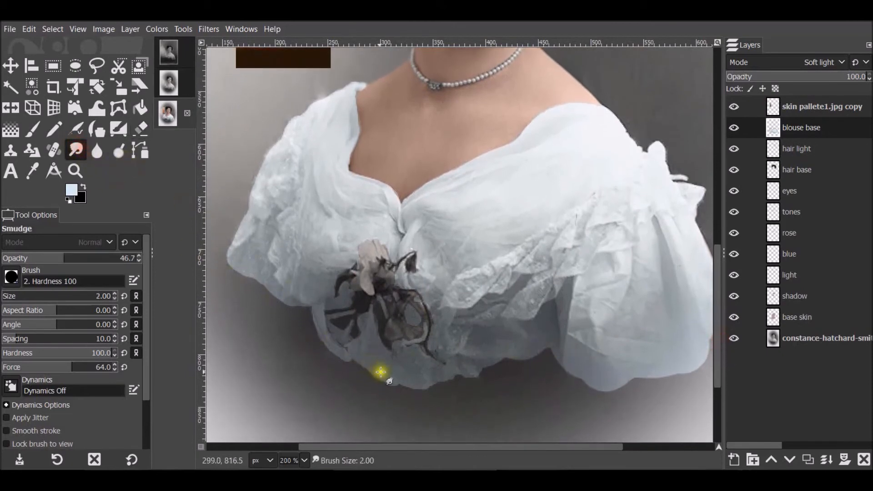
{"action": "key", "text": "bracketright"}
{"action": "key", "text": "bracketright"}
{"action": "mouse_move", "coordinate": [357, 371]}
{"action": "left_mouse_down"}
{"action": "mouse_move", "coordinate": [402, 390]}
{"action": "mouse_move", "coordinate": [489, 369]}
{"action": "mouse_move", "coordinate": [444, 387]}
{"action": "mouse_move", "coordinate": [542, 351]}
{"action": "mouse_move", "coordinate": [566, 385]}
{"action": "mouse_move", "coordinate": [582, 380]}
{"action": "mouse_move", "coordinate": [603, 391]}
{"action": "mouse_move", "coordinate": [621, 374]}
{"action": "mouse_move", "coordinate": [660, 397]}
{"action": "mouse_move", "coordinate": [685, 371]}
{"action": "mouse_move", "coordinate": [697, 386]}
{"action": "mouse_move", "coordinate": [664, 381]}
{"action": "left_mouse_up"}
{"action": "key", "text": "bracketright"}
{"action": "key", "text": "bracketright"}
{"action": "key", "text": "bracketright"}
{"action": "key", "text": "bracketright"}
{"action": "key", "text": "bracketright"}
{"action": "key", "text": "bracketright"}
{"action": "left_click_drag", "start_coordinate": [864, 77], "coordinate": [804, 75]}
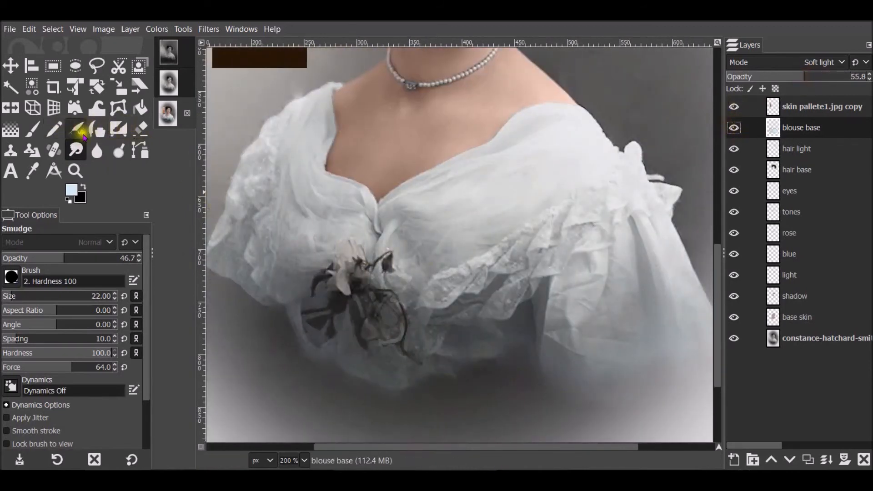
Step: Erase the blouse tint from the flower petals with a smaller eraser and compare the image with blouse base hidden and shown
{"action": "left_click", "coordinate": [141, 129]}
{"action": "key", "text": "bracketleft"}
{"action": "key", "text": "bracketleft"}
{"action": "key", "text": "bracketleft"}
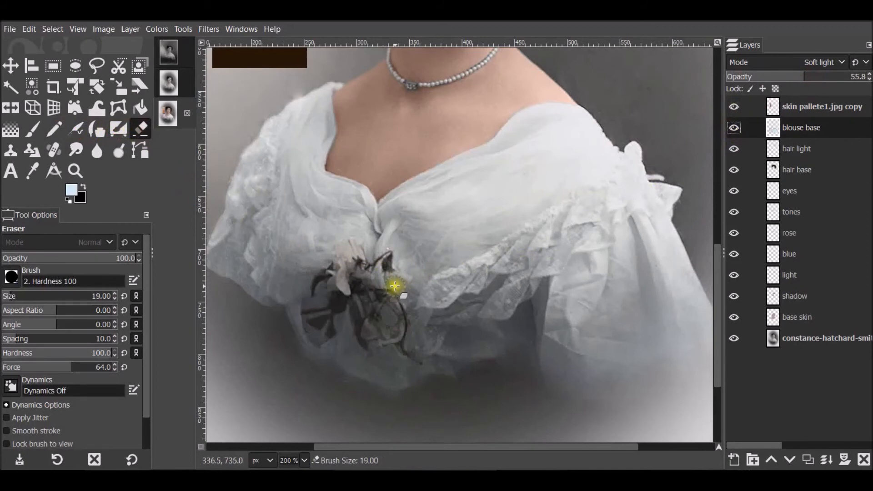
{"action": "mouse_move", "coordinate": [389, 278]}
{"action": "left_mouse_down"}
{"action": "mouse_move", "coordinate": [406, 278]}
{"action": "mouse_move", "coordinate": [391, 293]}
{"action": "mouse_move", "coordinate": [386, 278]}
{"action": "mouse_move", "coordinate": [395, 280]}
{"action": "left_mouse_up"}
{"action": "left_click", "coordinate": [734, 127]}
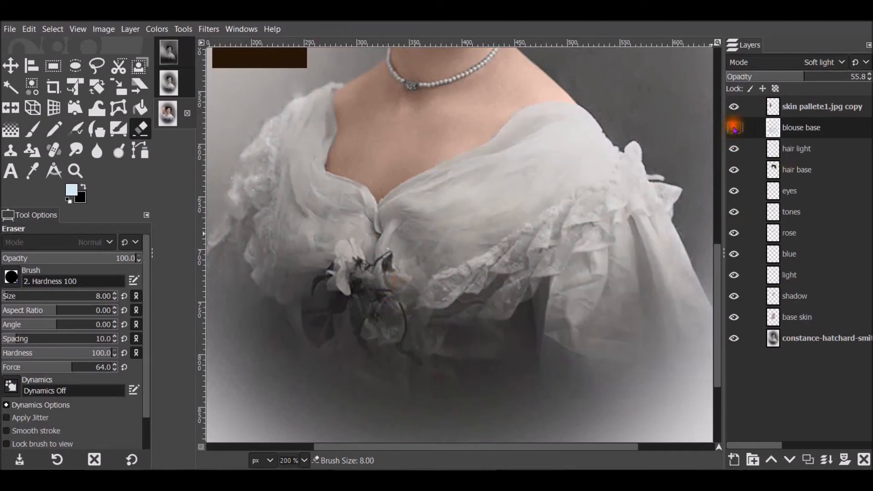
{"action": "left_click", "coordinate": [734, 127]}
{"action": "left_click", "coordinate": [734, 127]}
{"action": "left_click", "coordinate": [734, 128]}
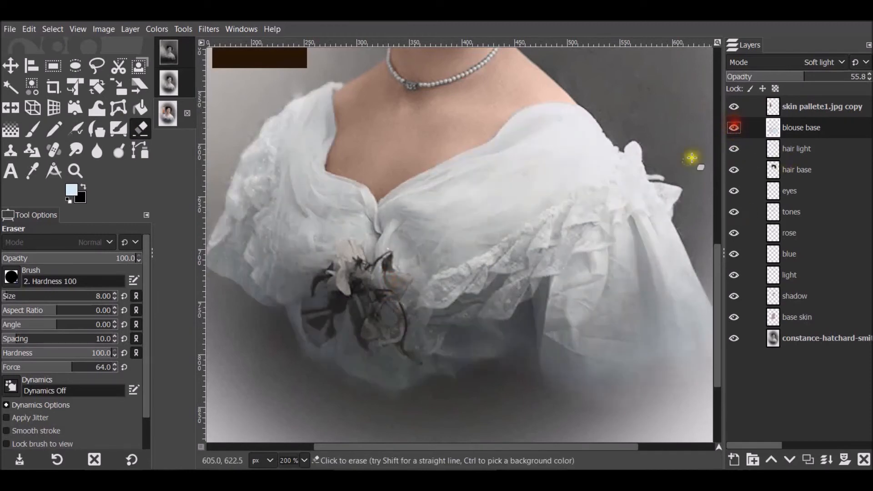
Step: Smudge the blouse base layer around the flowers and across the bodice with a size 8 brush
{"action": "left_click", "coordinate": [75, 150]}
{"action": "left_click_drag", "start_coordinate": [391, 322], "coordinate": [388, 312]}
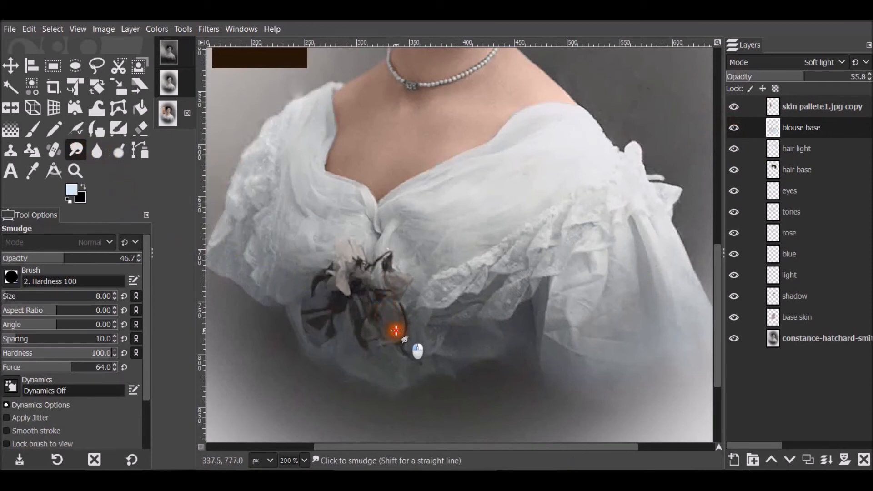
{"action": "mouse_move", "coordinate": [372, 346]}
{"action": "left_mouse_down"}
{"action": "mouse_move", "coordinate": [354, 299]}
{"action": "mouse_move", "coordinate": [304, 295]}
{"action": "mouse_move", "coordinate": [319, 292]}
{"action": "mouse_move", "coordinate": [356, 248]}
{"action": "left_mouse_up"}
{"action": "left_click_drag", "start_coordinate": [429, 194], "coordinate": [424, 196]}
{"action": "left_click_drag", "start_coordinate": [490, 176], "coordinate": [497, 193]}
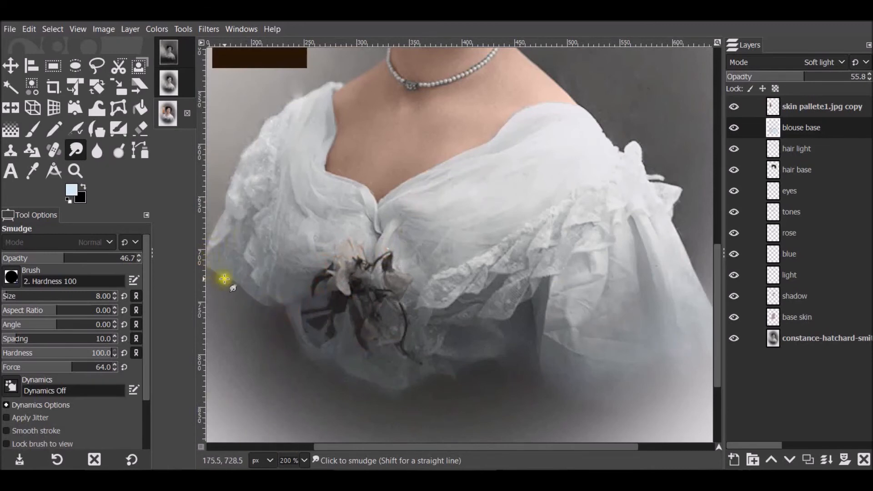
Step: Smudge the outer edge of the left sleeve with a size 17 brush and set the blouse base layer's opacity to 56.6
{"action": "scroll", "coordinate": [219, 275], "scroll_direction": "up", "scroll_amount": 9}
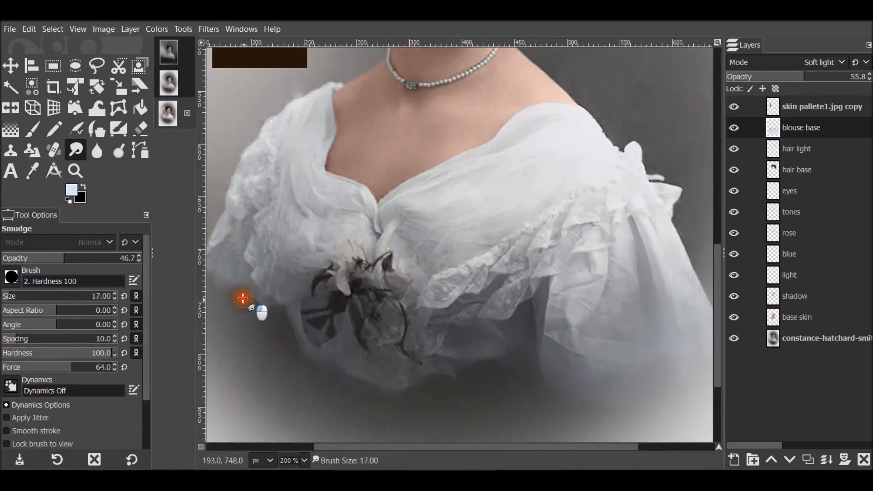
{"action": "mouse_move", "coordinate": [243, 296]}
{"action": "left_mouse_down"}
{"action": "mouse_move", "coordinate": [213, 269]}
{"action": "mouse_move", "coordinate": [280, 319]}
{"action": "mouse_move", "coordinate": [216, 280]}
{"action": "left_mouse_up"}
{"action": "mouse_move", "coordinate": [246, 159]}
{"action": "left_mouse_down"}
{"action": "mouse_move", "coordinate": [235, 192]}
{"action": "mouse_move", "coordinate": [263, 134]}
{"action": "mouse_move", "coordinate": [251, 188]}
{"action": "left_mouse_up"}
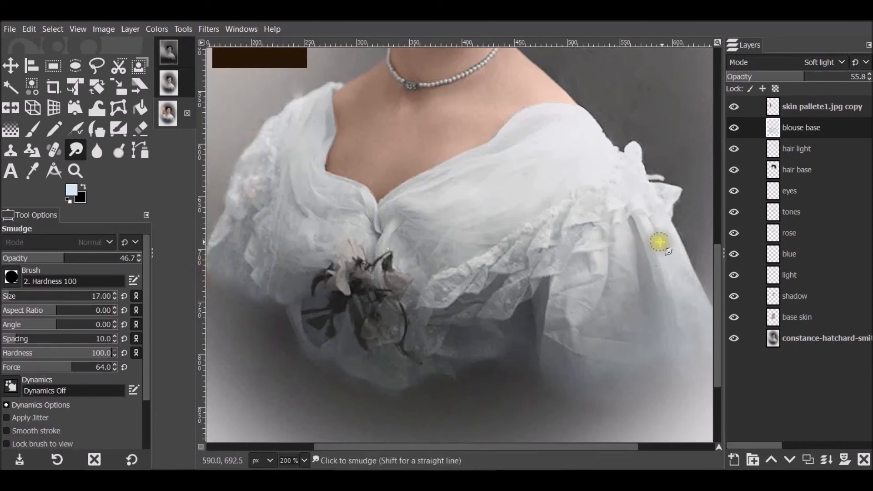
{"action": "left_click_drag", "start_coordinate": [807, 77], "coordinate": [805, 77]}
Step: Create a layer named flowers above the blouse base layer and set its mode to LCh Color
{"action": "left_click", "coordinate": [733, 460]}
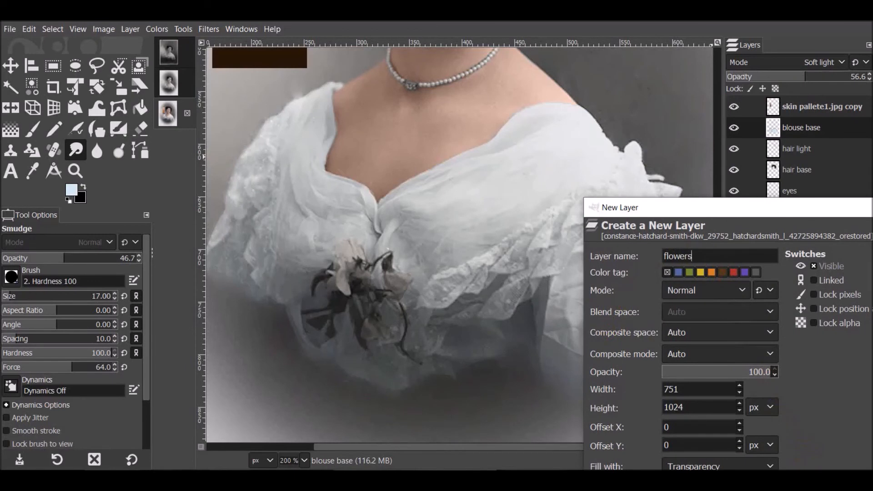
{"action": "key", "text": "Return"}
{"action": "left_click", "coordinate": [843, 63]}
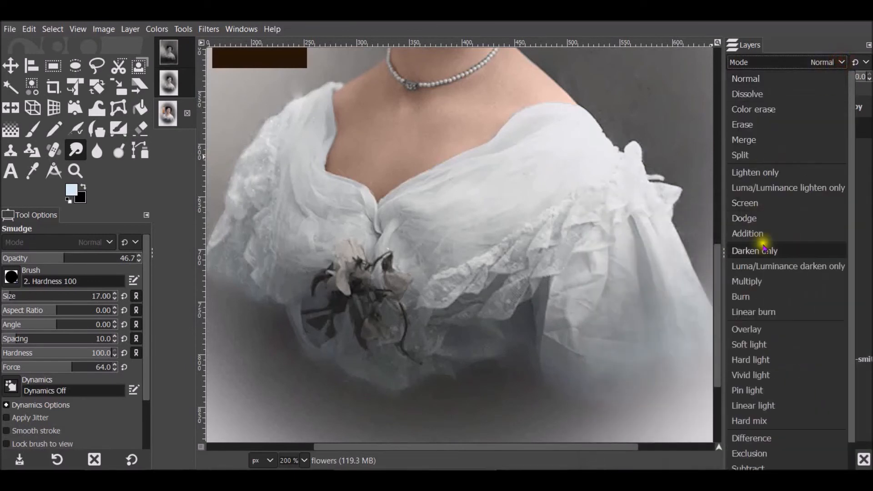
{"action": "left_click", "coordinate": [750, 469]}
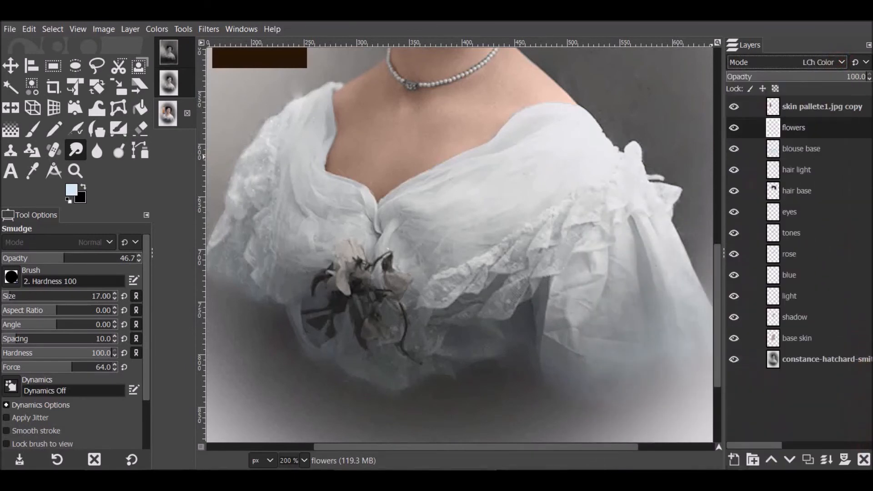
Step: Set the foreground color to dark green 0a3402
{"action": "left_click", "coordinate": [72, 189]}
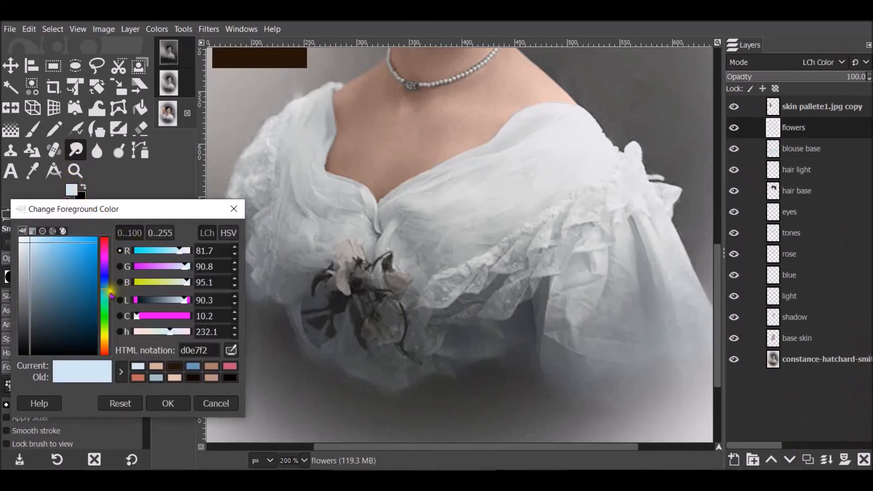
{"action": "mouse_move", "coordinate": [109, 331]}
{"action": "left_mouse_down"}
{"action": "mouse_move", "coordinate": [108, 323]}
{"action": "mouse_move", "coordinate": [93, 335]}
{"action": "left_mouse_up"}
{"action": "left_click", "coordinate": [93, 330]}
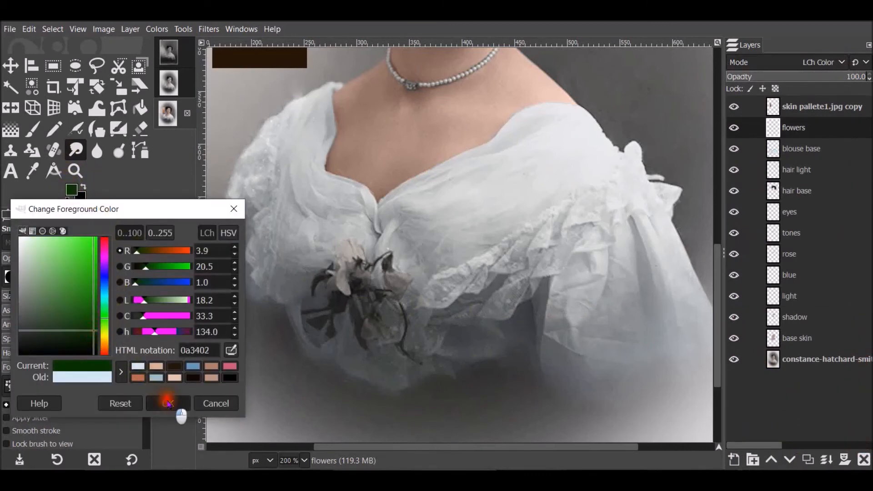
{"action": "left_click", "coordinate": [165, 401]}
Step: Paint the stems and leaves green on the flowers layer with a small Paintbrush starting at size 1, and set the layer's opacity to 65.9
{"action": "left_click", "coordinate": [32, 130]}
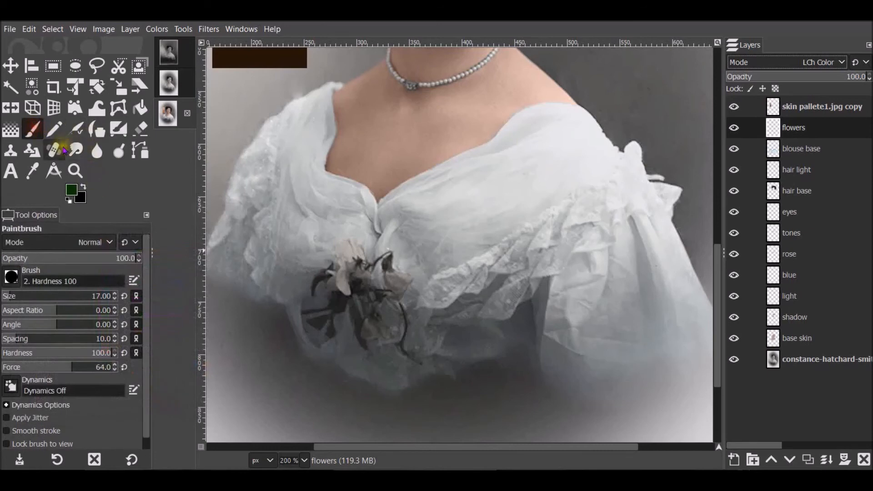
{"action": "key", "text": "bracketleft"}
{"action": "key", "text": "bracketleft"}
{"action": "left_click", "coordinate": [402, 309]}
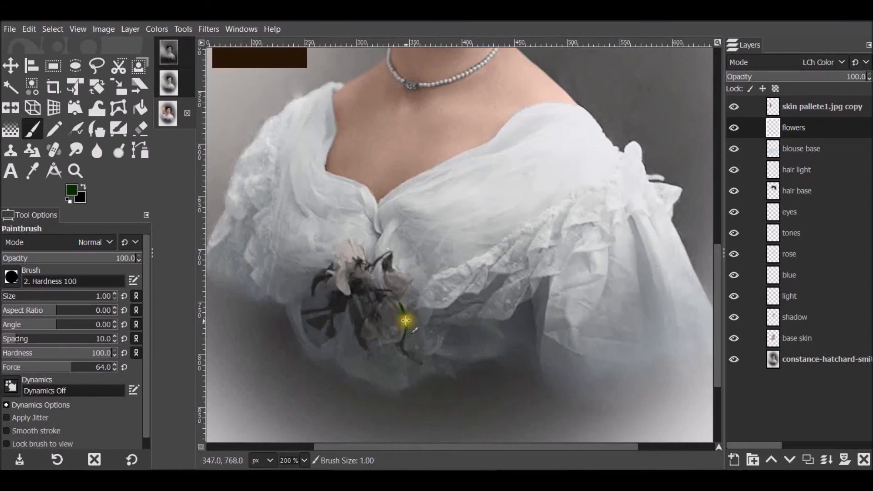
{"action": "left_click_drag", "start_coordinate": [402, 349], "coordinate": [420, 364]}
{"action": "mouse_move", "coordinate": [391, 261]}
{"action": "left_mouse_down"}
{"action": "mouse_move", "coordinate": [385, 267]}
{"action": "mouse_move", "coordinate": [390, 253]}
{"action": "mouse_move", "coordinate": [357, 263]}
{"action": "left_mouse_up"}
{"action": "left_click_drag", "start_coordinate": [332, 264], "coordinate": [327, 272]}
{"action": "key", "text": "bracketright"}
{"action": "key", "text": "bracketright"}
{"action": "left_click_drag", "start_coordinate": [325, 273], "coordinate": [313, 291]}
{"action": "mouse_move", "coordinate": [391, 291]}
{"action": "left_mouse_down"}
{"action": "mouse_move", "coordinate": [365, 291]}
{"action": "mouse_move", "coordinate": [380, 318]}
{"action": "mouse_move", "coordinate": [356, 310]}
{"action": "mouse_move", "coordinate": [364, 339]}
{"action": "left_mouse_up"}
{"action": "key", "text": "bracketright"}
{"action": "left_click_drag", "start_coordinate": [333, 309], "coordinate": [331, 329]}
{"action": "key", "text": "bracketleft"}
{"action": "key", "text": "bracketleft"}
{"action": "key", "text": "bracketleft"}
{"action": "left_click_drag", "start_coordinate": [328, 317], "coordinate": [320, 325]}
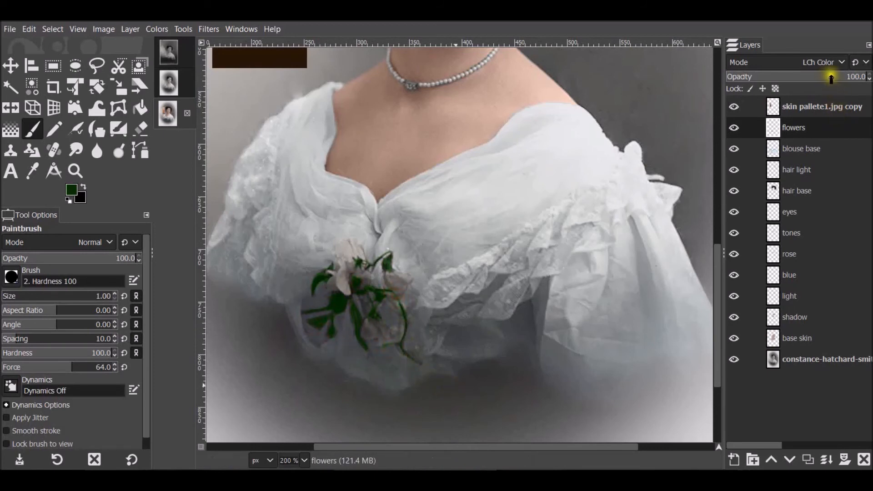
{"action": "left_click_drag", "start_coordinate": [831, 79], "coordinate": [828, 80]}
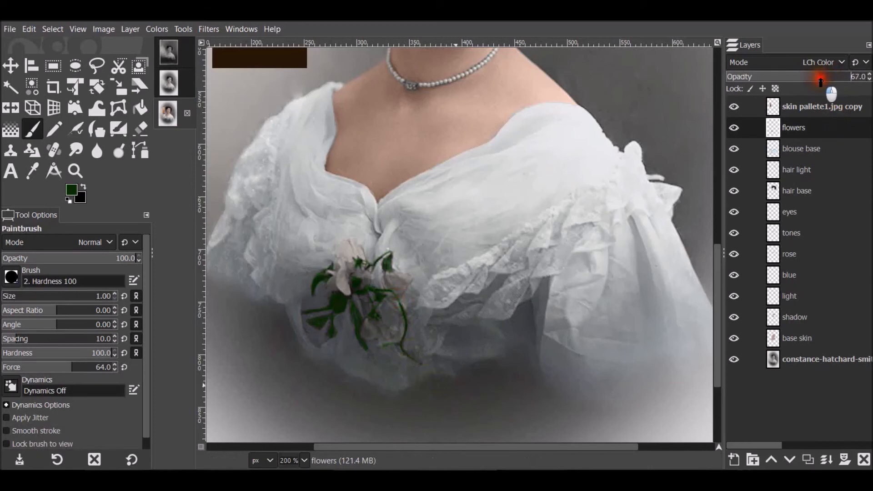
Step: Create a layer named flowers2 above the flowers layer and set the foreground color to pink
{"action": "left_click", "coordinate": [733, 457]}
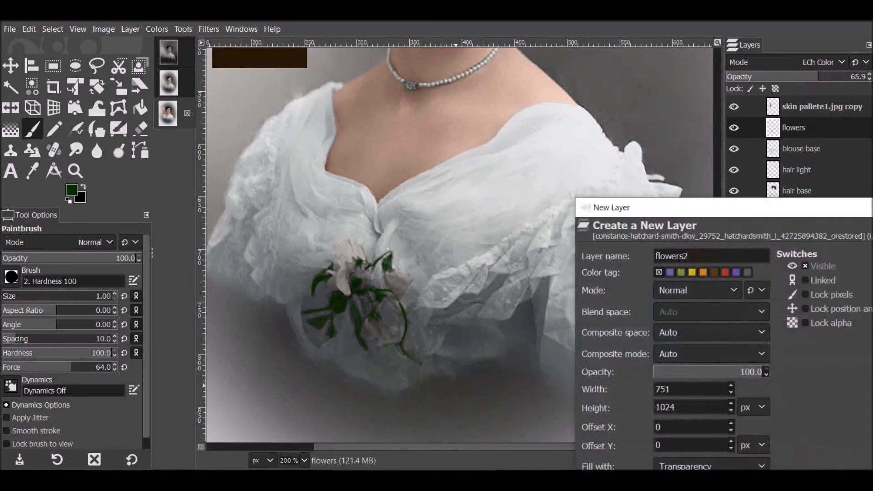
{"action": "key", "text": "Return"}
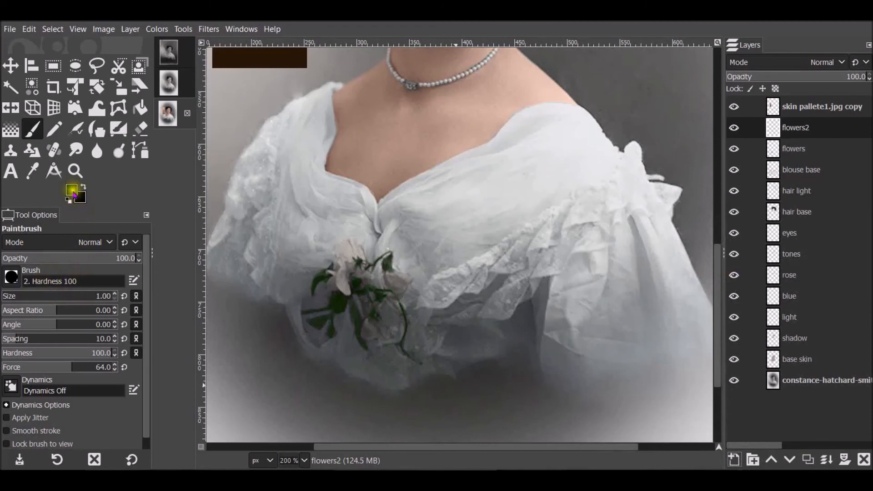
{"action": "left_click", "coordinate": [75, 193]}
{"action": "left_click", "coordinate": [104, 242]}
{"action": "left_click", "coordinate": [76, 249]}
{"action": "left_click_drag", "start_coordinate": [75, 246], "coordinate": [67, 243]}
{"action": "left_click", "coordinate": [169, 403]}
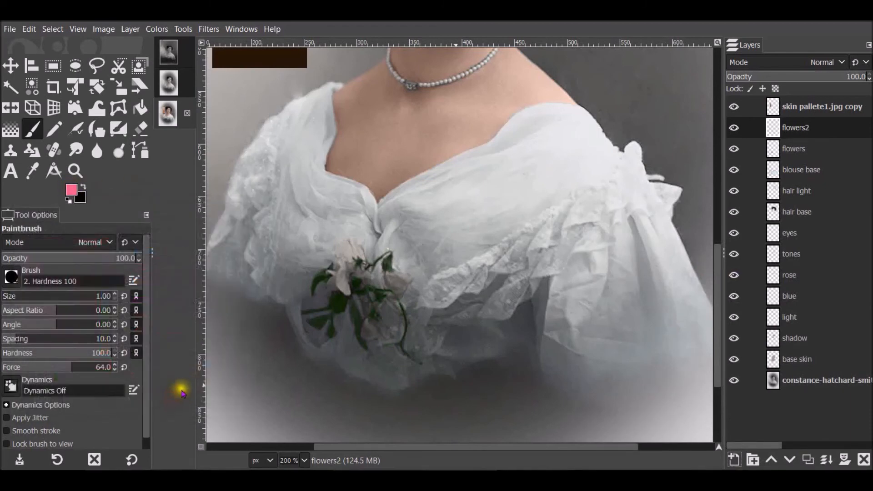
Step: Enlarge the brush to size 4 and set the flowers2 layer's mode to Soft light
{"action": "left_click", "coordinate": [461, 267]}
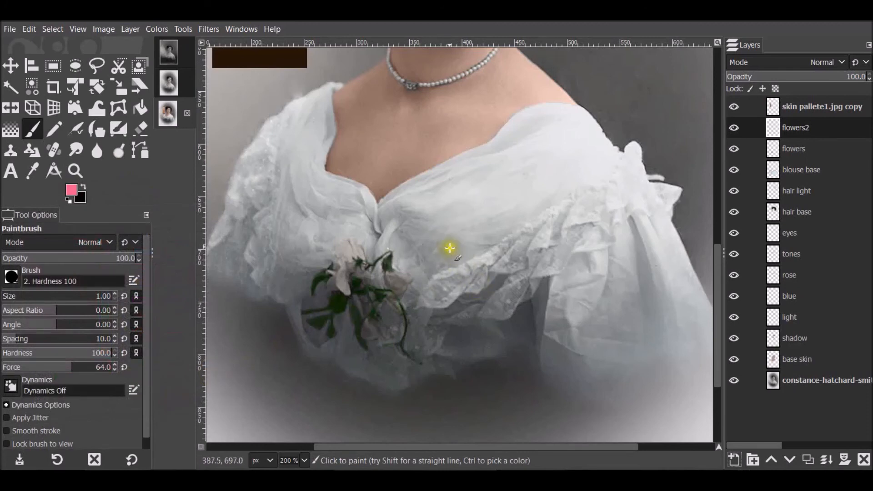
{"action": "key", "text": "bracketright"}
{"action": "left_click", "coordinate": [840, 62]}
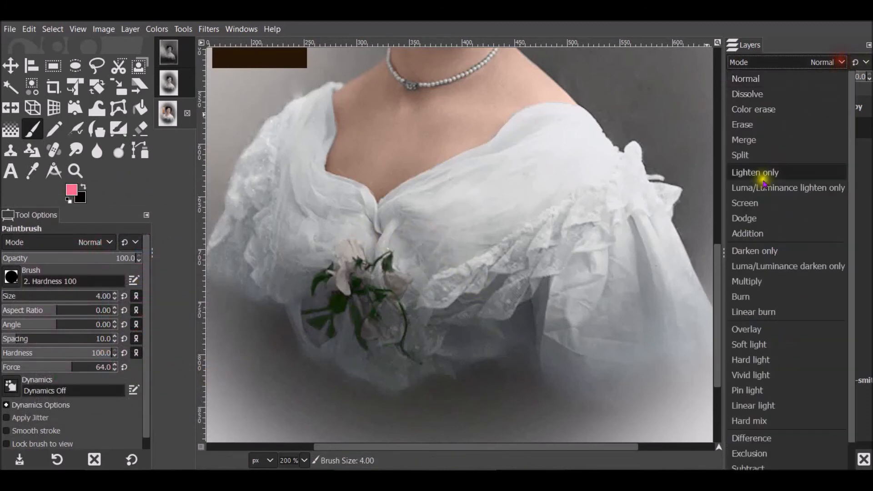
{"action": "left_click", "coordinate": [755, 344]}
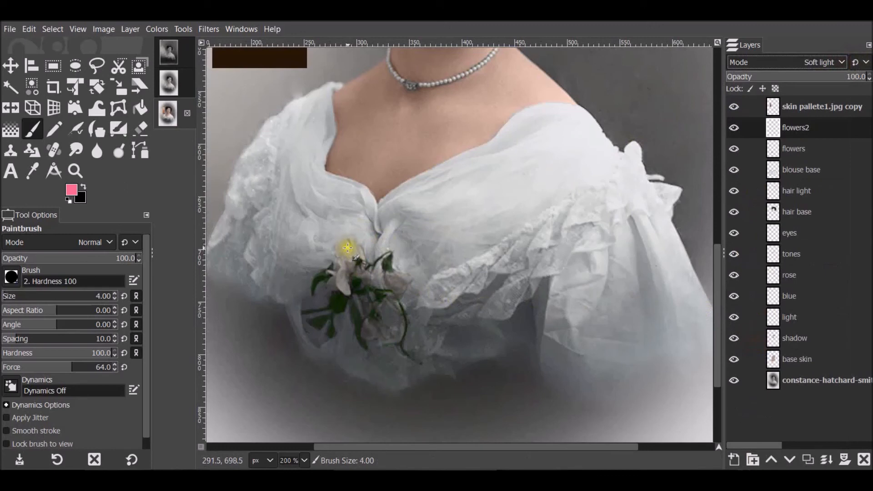
Step: Paint the petals of the flowers pink on the flowers2 layer, varying the small brush size, and set the layer's opacity to 40.8
{"action": "left_click", "coordinate": [347, 248]}
{"action": "mouse_move", "coordinate": [347, 247]}
{"action": "left_mouse_down"}
{"action": "mouse_move", "coordinate": [362, 255]}
{"action": "mouse_move", "coordinate": [347, 244]}
{"action": "mouse_move", "coordinate": [340, 277]}
{"action": "mouse_move", "coordinate": [334, 272]}
{"action": "mouse_move", "coordinate": [386, 283]}
{"action": "mouse_move", "coordinate": [380, 338]}
{"action": "mouse_move", "coordinate": [383, 329]}
{"action": "left_mouse_up"}
{"action": "key", "text": "bracketleft"}
{"action": "key", "text": "bracketleft"}
{"action": "key", "text": "bracketleft"}
{"action": "key", "text": "bracketright"}
{"action": "key", "text": "bracketright"}
{"action": "key", "text": "bracketright"}
{"action": "key", "text": "bracketright"}
{"action": "key", "text": "bracketleft"}
{"action": "key", "text": "bracketleft"}
{"action": "key", "text": "bracketleft"}
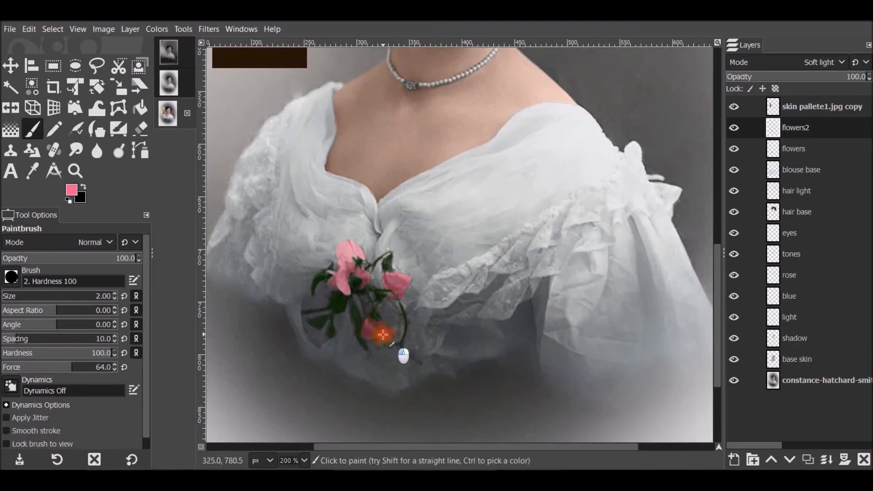
{"action": "mouse_move", "coordinate": [371, 322]}
{"action": "left_mouse_down"}
{"action": "mouse_move", "coordinate": [357, 343]}
{"action": "mouse_move", "coordinate": [366, 334]}
{"action": "left_mouse_up"}
{"action": "mouse_move", "coordinate": [348, 296]}
{"action": "left_mouse_down"}
{"action": "mouse_move", "coordinate": [347, 280]}
{"action": "mouse_move", "coordinate": [328, 273]}
{"action": "mouse_move", "coordinate": [343, 243]}
{"action": "mouse_move", "coordinate": [348, 273]}
{"action": "mouse_move", "coordinate": [400, 295]}
{"action": "mouse_move", "coordinate": [402, 280]}
{"action": "left_mouse_up"}
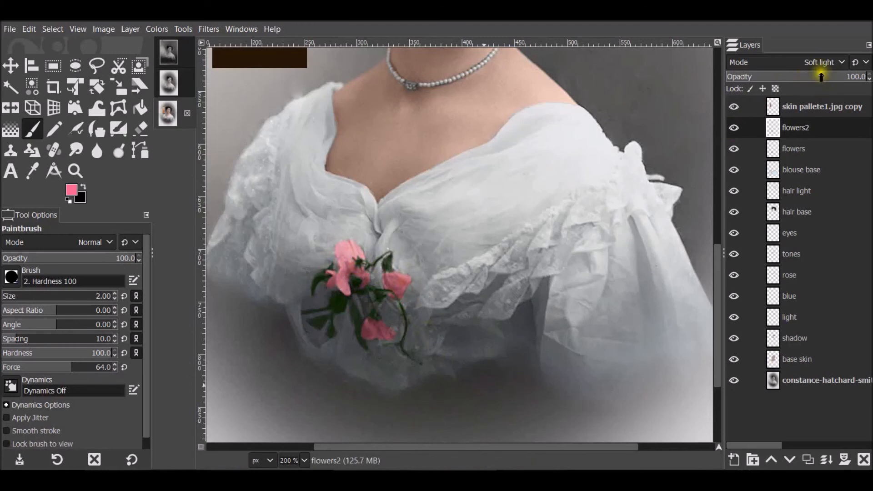
{"action": "left_click_drag", "start_coordinate": [821, 76], "coordinate": [795, 81]}
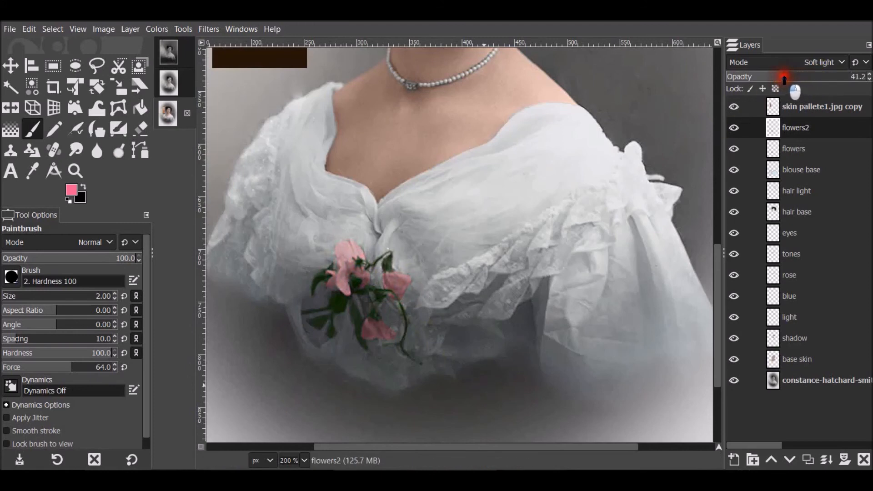
{"action": "left_click_drag", "start_coordinate": [781, 78], "coordinate": [783, 78]}
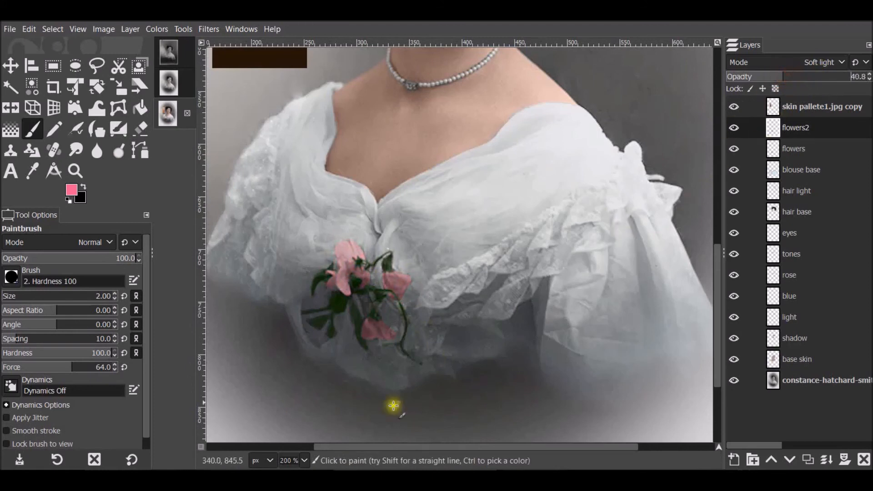
Step: Show the whole portrait and hide the skin pallete1.jpg copy layer
{"action": "left_click", "coordinate": [298, 460]}
{"action": "left_click", "coordinate": [293, 384]}
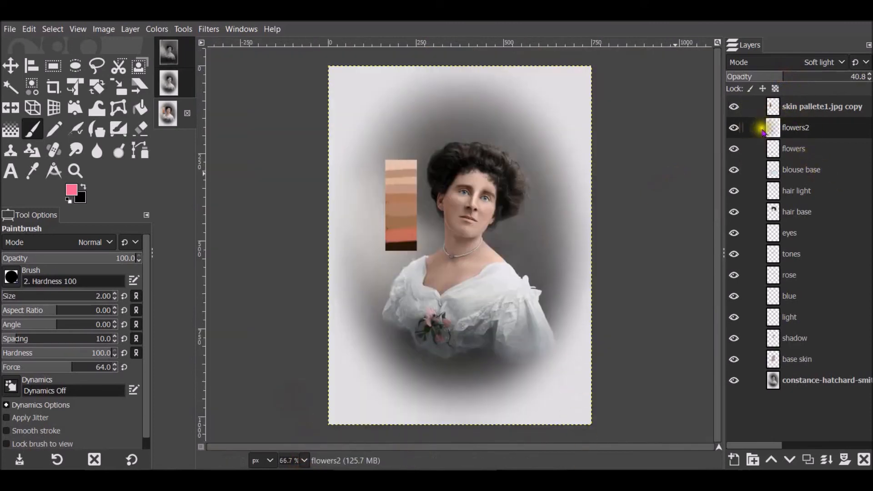
{"action": "left_click", "coordinate": [733, 106]}
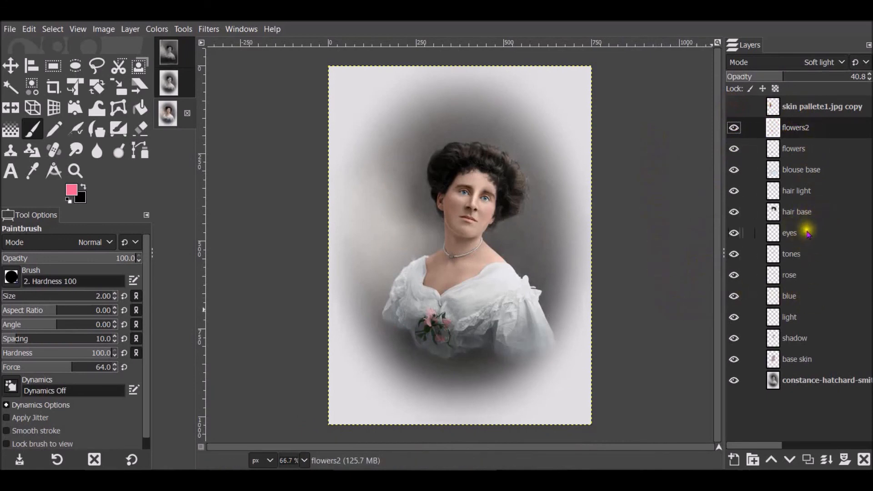
Step: Smudge the lower edge of the bodice on the blouse base layer with a size 37 brush
{"action": "left_click", "coordinate": [813, 173]}
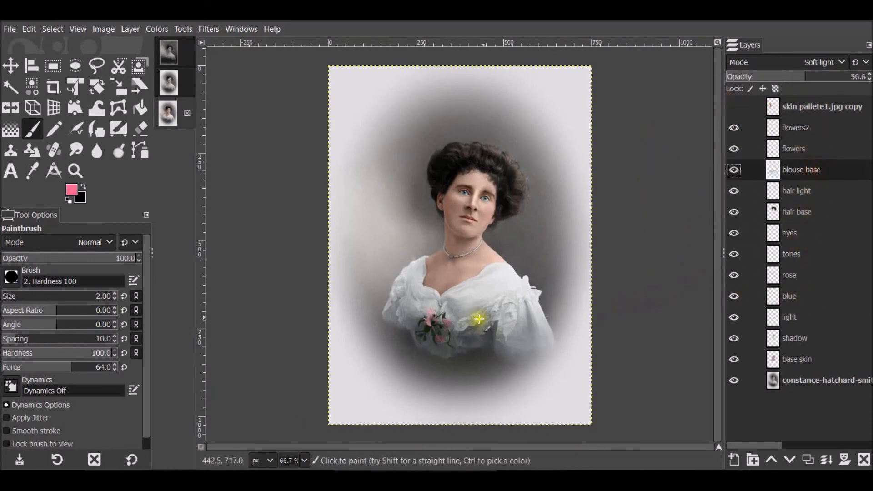
{"action": "key", "text": "s"}
{"action": "key", "text": "bracketright"}
{"action": "key", "text": "bracketright"}
{"action": "key", "text": "bracketright"}
{"action": "key", "text": "bracketright"}
{"action": "key", "text": "bracketright"}
{"action": "key", "text": "bracketright"}
{"action": "key", "text": "bracketright"}
{"action": "key", "text": "bracketright"}
{"action": "key", "text": "bracketright"}
{"action": "key", "text": "bracketright"}
{"action": "key", "text": "bracketright"}
{"action": "key", "text": "bracketright"}
{"action": "key", "text": "bracketright"}
{"action": "key", "text": "bracketright"}
{"action": "key", "text": "bracketright"}
{"action": "key", "text": "bracketright"}
{"action": "key", "text": "bracketright"}
{"action": "key", "text": "bracketright"}
{"action": "key", "text": "bracketright"}
{"action": "key", "text": "bracketright"}
{"action": "mouse_move", "coordinate": [467, 358]}
{"action": "left_mouse_down"}
{"action": "mouse_move", "coordinate": [473, 363]}
{"action": "mouse_move", "coordinate": [444, 366]}
{"action": "mouse_move", "coordinate": [432, 350]}
{"action": "mouse_move", "coordinate": [437, 360]}
{"action": "mouse_move", "coordinate": [464, 354]}
{"action": "mouse_move", "coordinate": [410, 336]}
{"action": "left_mouse_up"}
{"action": "mouse_move", "coordinate": [407, 346]}
{"action": "left_mouse_down"}
{"action": "mouse_move", "coordinate": [429, 366]}
{"action": "mouse_move", "coordinate": [405, 344]}
{"action": "mouse_move", "coordinate": [440, 366]}
{"action": "mouse_move", "coordinate": [472, 366]}
{"action": "mouse_move", "coordinate": [493, 352]}
{"action": "mouse_move", "coordinate": [424, 368]}
{"action": "mouse_move", "coordinate": [393, 335]}
{"action": "mouse_move", "coordinate": [411, 354]}
{"action": "mouse_move", "coordinate": [549, 350]}
{"action": "mouse_move", "coordinate": [531, 360]}
{"action": "mouse_move", "coordinate": [398, 343]}
{"action": "mouse_move", "coordinate": [387, 323]}
{"action": "mouse_move", "coordinate": [404, 341]}
{"action": "left_mouse_up"}
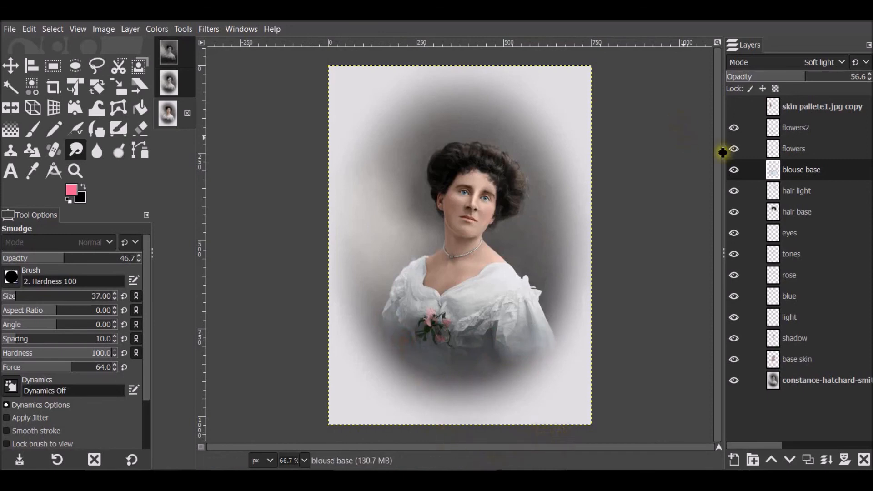
Step: Create a layer named background above the flowers2 layer
{"action": "left_click", "coordinate": [825, 126]}
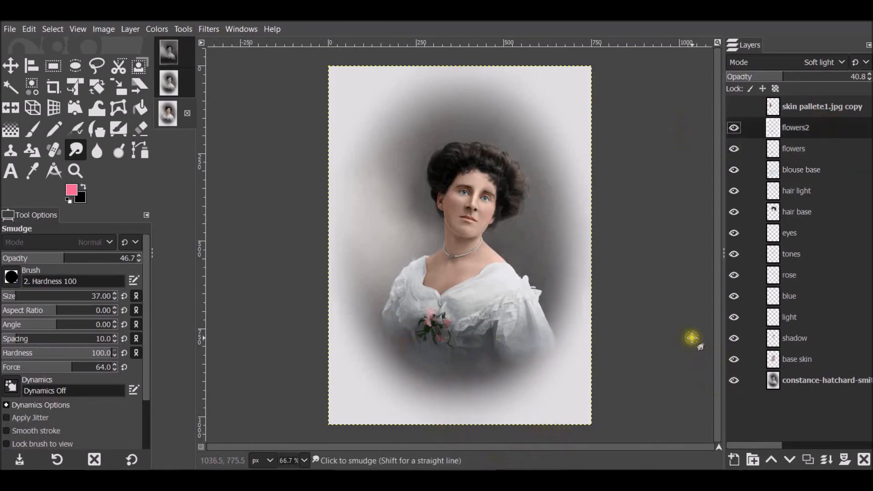
{"action": "left_click", "coordinate": [734, 459]}
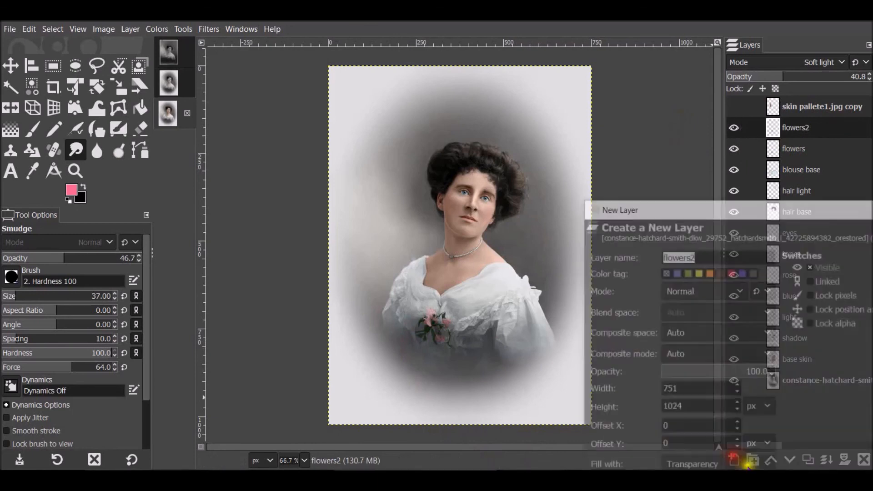
{"action": "type", "text": "back"}
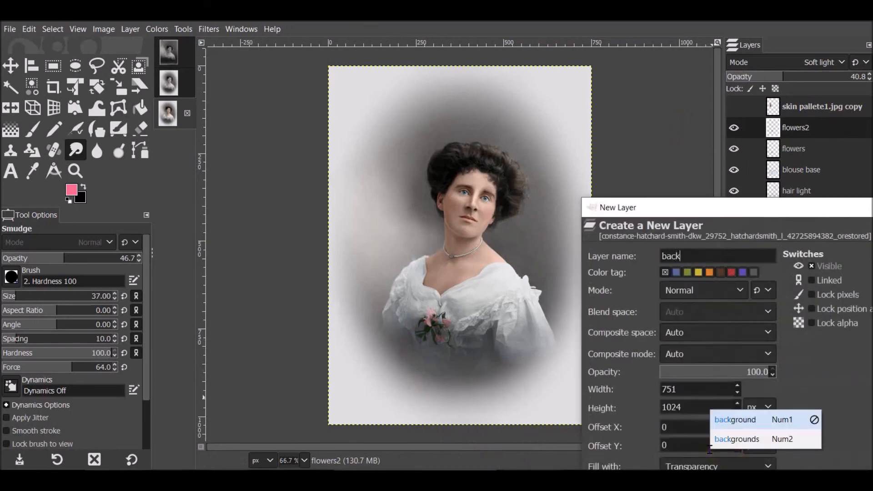
{"action": "type", "text": "ground"}
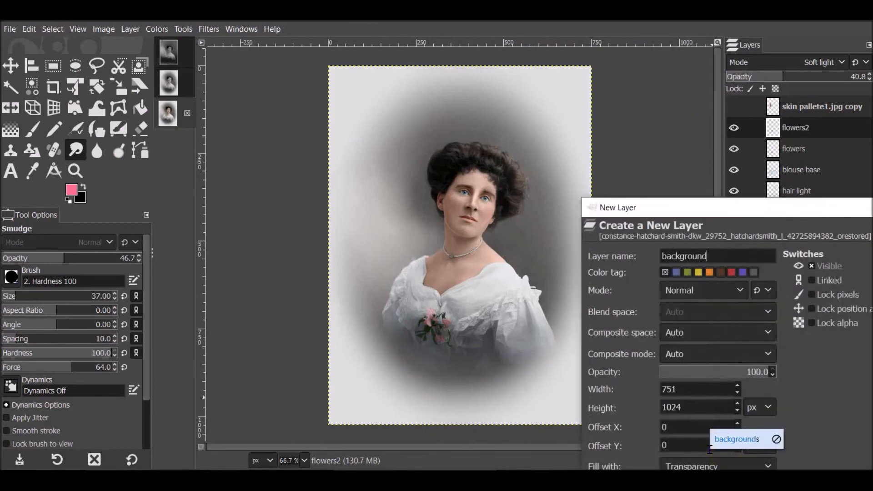
{"action": "key", "text": "Return"}
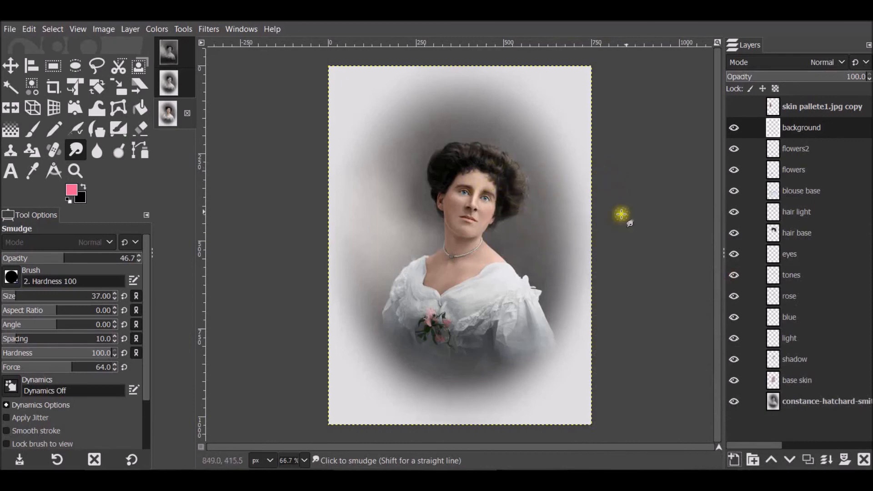
Step: Set the foreground color to blue 3158de and the background layer's mode to Soft light
{"action": "left_click", "coordinate": [71, 194]}
{"action": "left_click", "coordinate": [104, 281]}
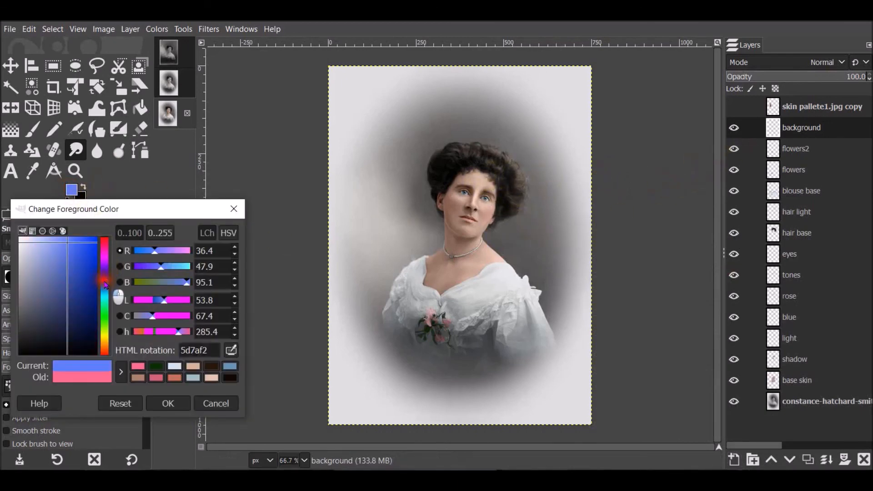
{"action": "left_click", "coordinate": [81, 256]}
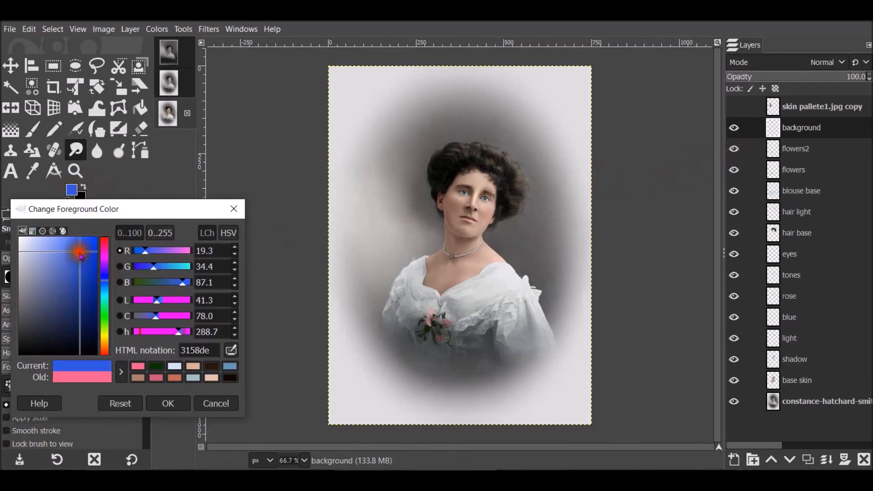
{"action": "left_click", "coordinate": [169, 403]}
{"action": "left_click", "coordinate": [841, 62]}
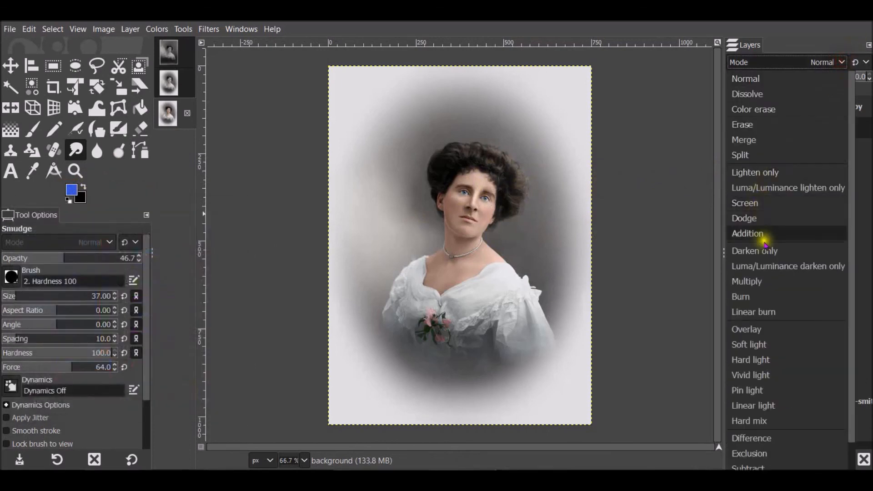
{"action": "left_click", "coordinate": [761, 344]}
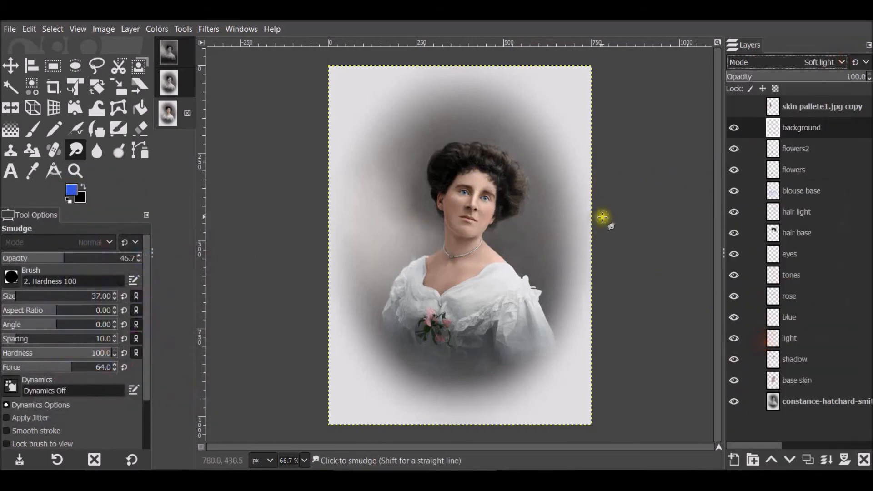
Step: Paint the oval backdrop around the woman blue with a size 46 Paintbrush and set the background layer's opacity to 18.7
{"action": "left_click", "coordinate": [32, 130]}
{"action": "mouse_move", "coordinate": [530, 225]}
{"action": "left_mouse_down"}
{"action": "mouse_move", "coordinate": [514, 225]}
{"action": "mouse_move", "coordinate": [513, 264]}
{"action": "mouse_move", "coordinate": [552, 287]}
{"action": "mouse_move", "coordinate": [537, 192]}
{"action": "mouse_move", "coordinate": [417, 217]}
{"action": "mouse_move", "coordinate": [450, 370]}
{"action": "mouse_move", "coordinate": [383, 185]}
{"action": "mouse_move", "coordinate": [380, 245]}
{"action": "mouse_move", "coordinate": [366, 242]}
{"action": "left_mouse_up"}
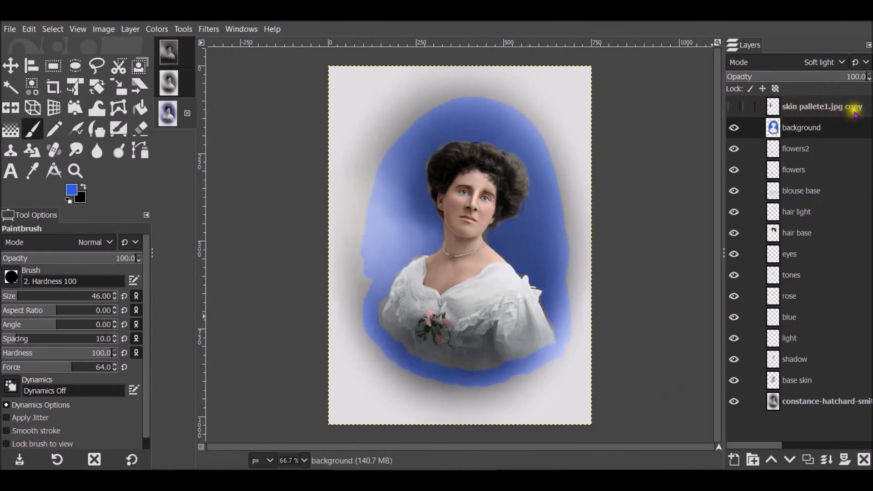
{"action": "left_click_drag", "start_coordinate": [823, 76], "coordinate": [776, 86]}
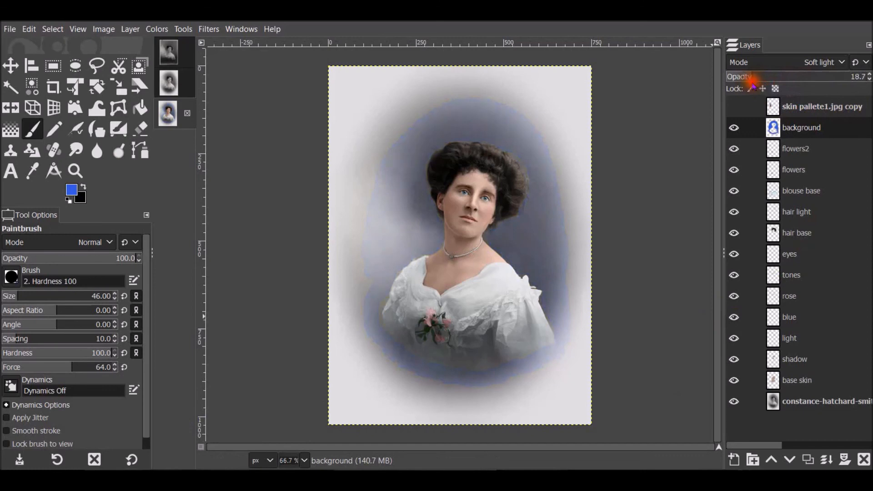
Step: Smudge the blue tint around the hair and along the outer edge of the oval, enlarging the brush to size 92
{"action": "left_click", "coordinate": [75, 150]}
{"action": "mouse_move", "coordinate": [530, 166]}
{"action": "left_mouse_down"}
{"action": "mouse_move", "coordinate": [523, 153]}
{"action": "mouse_move", "coordinate": [530, 175]}
{"action": "mouse_move", "coordinate": [522, 213]}
{"action": "mouse_move", "coordinate": [492, 239]}
{"action": "left_mouse_up"}
{"action": "left_click_drag", "start_coordinate": [421, 184], "coordinate": [442, 152]}
{"action": "mouse_move", "coordinate": [545, 154]}
{"action": "left_mouse_down"}
{"action": "mouse_move", "coordinate": [521, 129]}
{"action": "mouse_move", "coordinate": [464, 114]}
{"action": "mouse_move", "coordinate": [376, 185]}
{"action": "mouse_move", "coordinate": [444, 383]}
{"action": "mouse_move", "coordinate": [577, 247]}
{"action": "mouse_move", "coordinate": [422, 223]}
{"action": "mouse_move", "coordinate": [377, 318]}
{"action": "mouse_move", "coordinate": [418, 347]}
{"action": "mouse_move", "coordinate": [424, 95]}
{"action": "mouse_move", "coordinate": [370, 199]}
{"action": "left_mouse_up"}
{"action": "key", "text": "bracketright"}
{"action": "key", "text": "bracketright"}
{"action": "key", "text": "bracketright"}
{"action": "key", "text": "bracketright"}
{"action": "key", "text": "bracketright"}
{"action": "key", "text": "bracketright"}
{"action": "key", "text": "bracketright"}
{"action": "key", "text": "bracketright"}
{"action": "key", "text": "bracketright"}
{"action": "key", "text": "bracketright"}
{"action": "key", "text": "bracketright"}
{"action": "key", "text": "bracketright"}
{"action": "key", "text": "bracketright"}
{"action": "key", "text": "bracketright"}
{"action": "key", "text": "bracketright"}
{"action": "key", "text": "bracketright"}
{"action": "key", "text": "bracketright"}
{"action": "key", "text": "bracketright"}
{"action": "key", "text": "bracketright"}
{"action": "key", "text": "bracketright"}
{"action": "key", "text": "bracketright"}
{"action": "key", "text": "bracketright"}
{"action": "key", "text": "bracketright"}
{"action": "key", "text": "bracketright"}
{"action": "key", "text": "bracketright"}
{"action": "key", "text": "bracketright"}
{"action": "key", "text": "bracketright"}
{"action": "key", "text": "bracketright"}
{"action": "key", "text": "bracketright"}
{"action": "key", "text": "bracketright"}
{"action": "key", "text": "bracketright"}
{"action": "key", "text": "bracketright"}
{"action": "key", "text": "bracketright"}
{"action": "key", "text": "bracketright"}
{"action": "key", "text": "bracketright"}
{"action": "key", "text": "bracketright"}
{"action": "key", "text": "bracketright"}
{"action": "key", "text": "bracketright"}
{"action": "key", "text": "bracketright"}
{"action": "left_click_drag", "start_coordinate": [386, 227], "coordinate": [362, 256]}
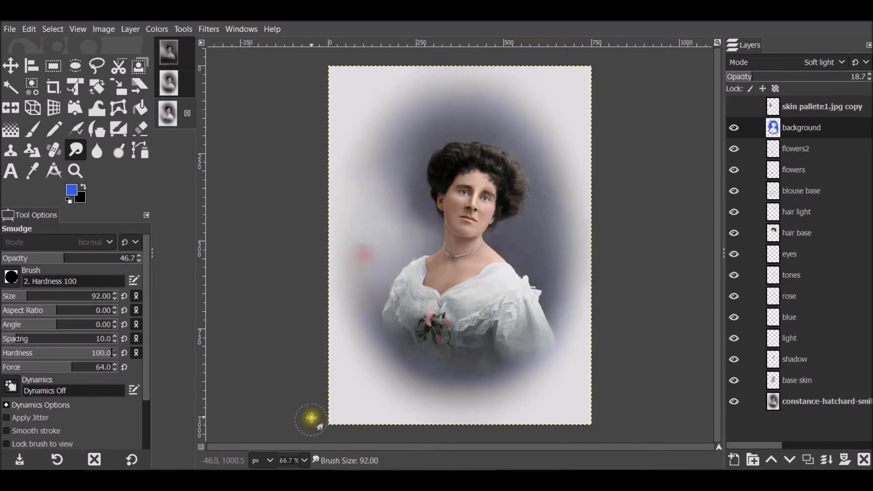
Step: Compare the colorized portrait with the original damaged photo, both at 100% zoom
{"action": "left_click", "coordinate": [305, 461]}
{"action": "left_click", "coordinate": [293, 384]}
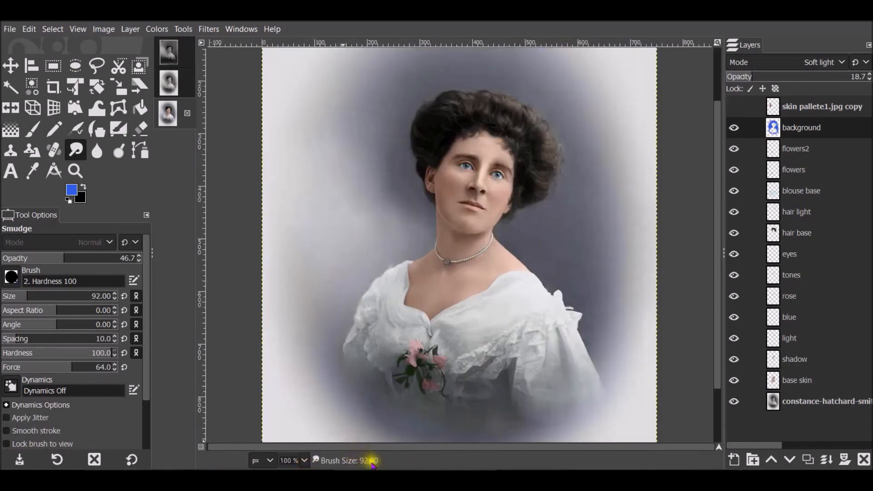
{"action": "left_click", "coordinate": [168, 54]}
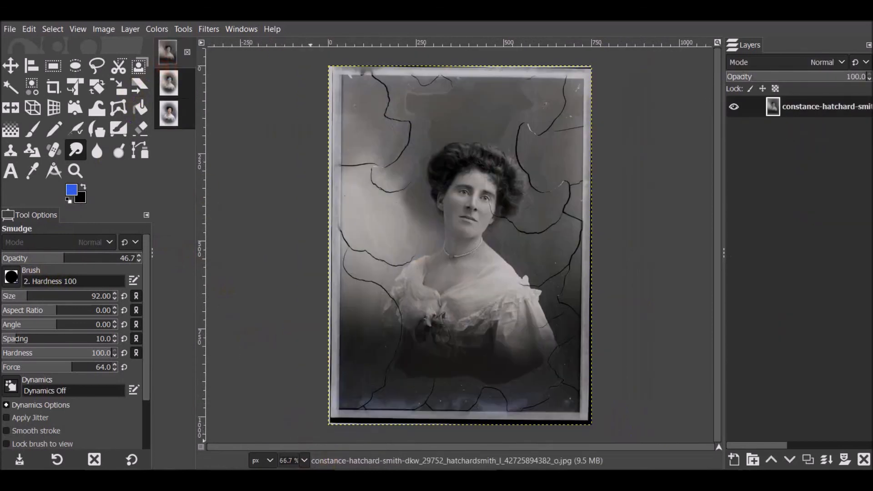
{"action": "left_click", "coordinate": [303, 460]}
{"action": "left_click", "coordinate": [293, 383]}
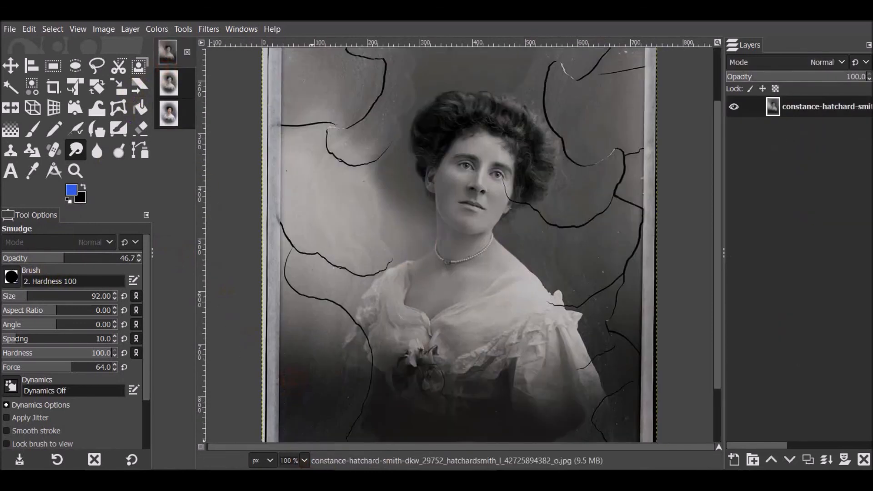
{"action": "left_click", "coordinate": [171, 114]}
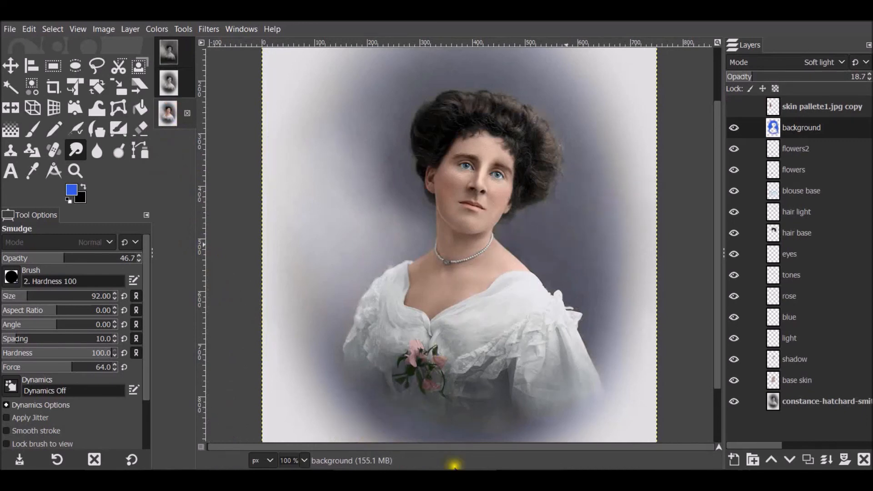
{"action": "key", "text": "ctrl"}
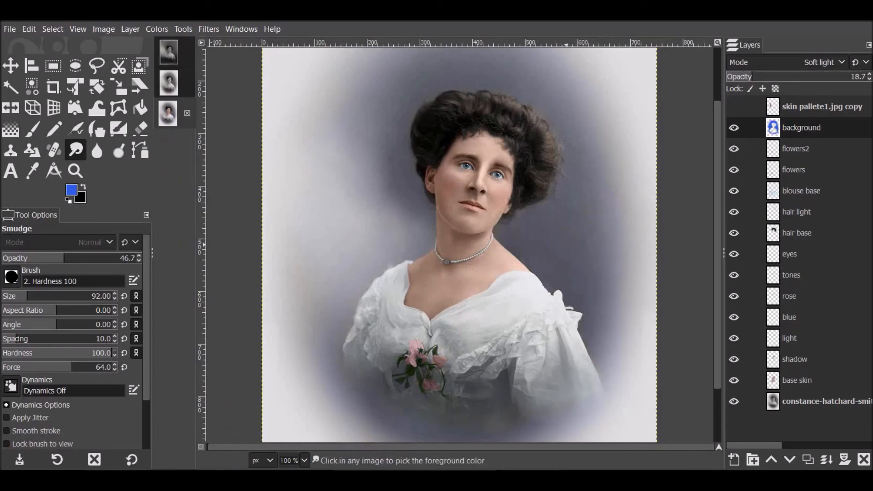